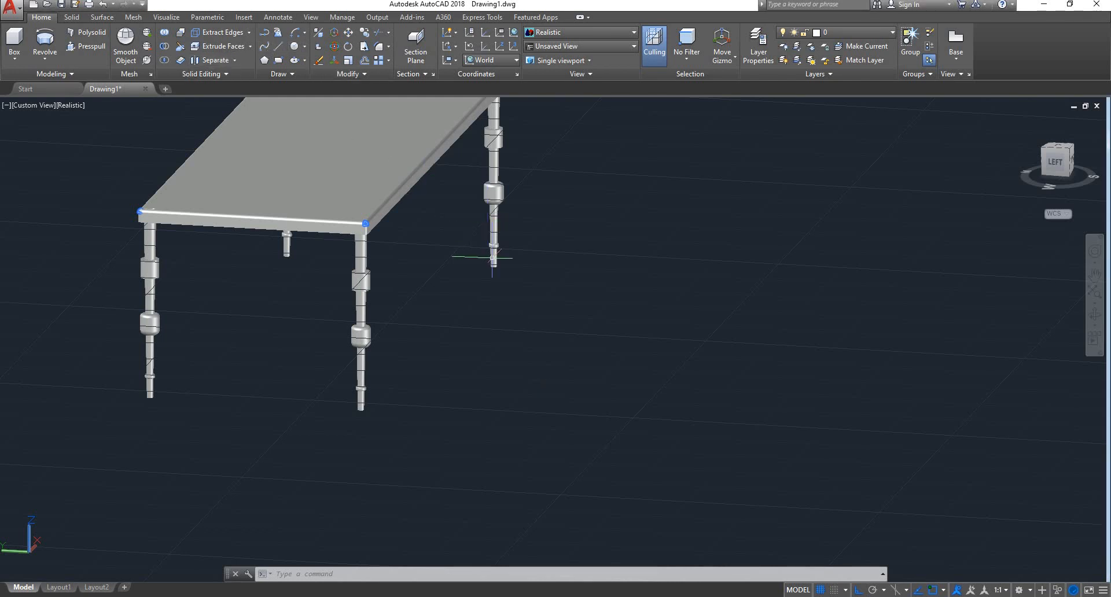
- Draw a 2' line on the floor in the open space beside the table legs
{"action": "scroll", "coordinate": [486, 292], "scroll_direction": "up", "scroll_amount": 8}
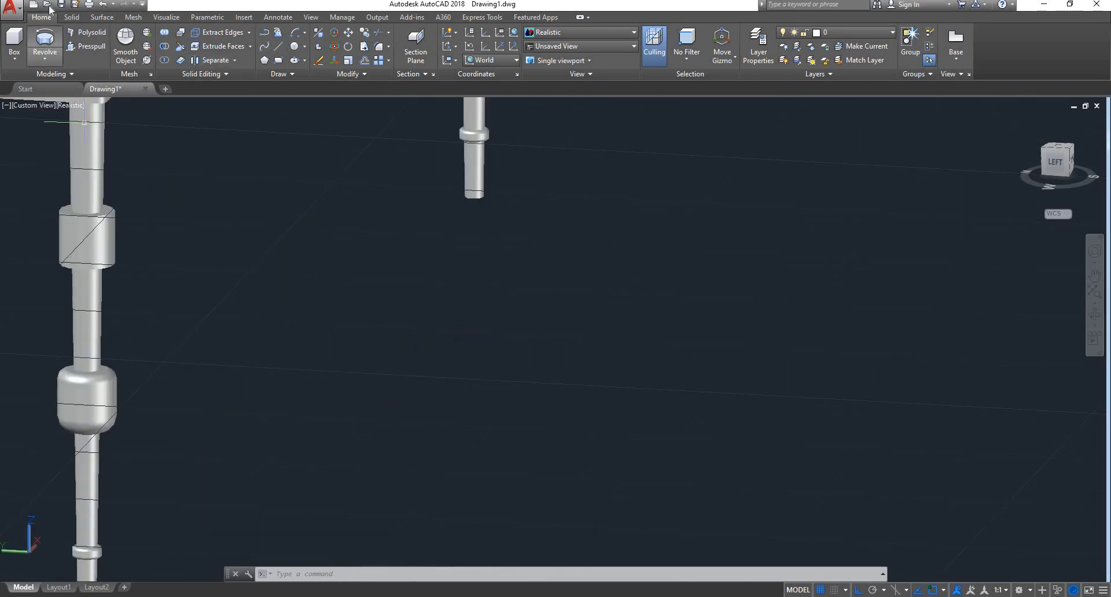
{"action": "left_click", "coordinate": [282, 48]}
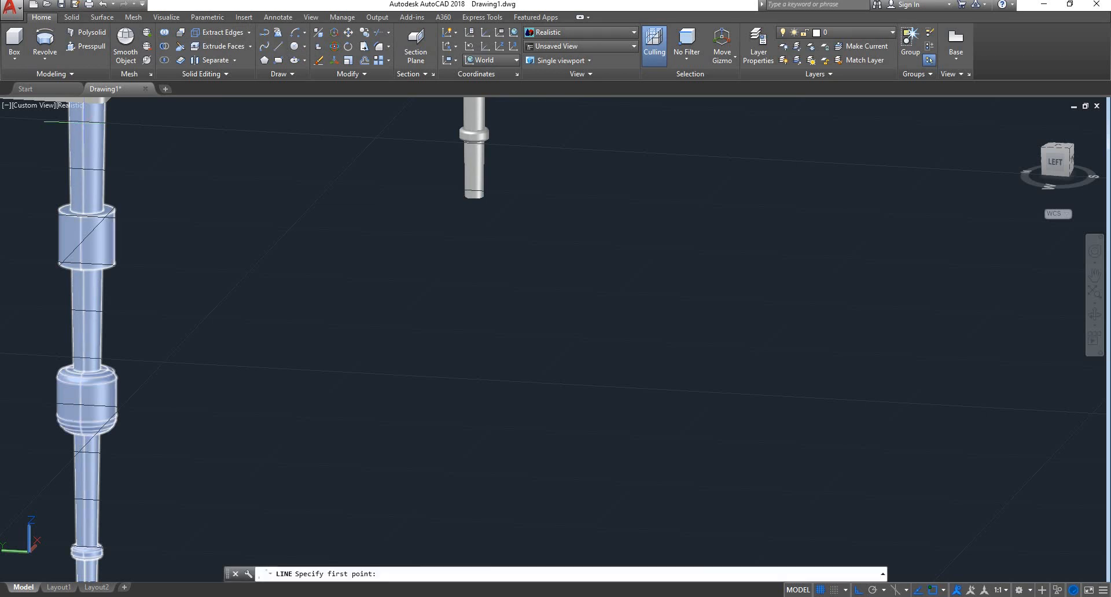
{"action": "left_click", "coordinate": [434, 462]}
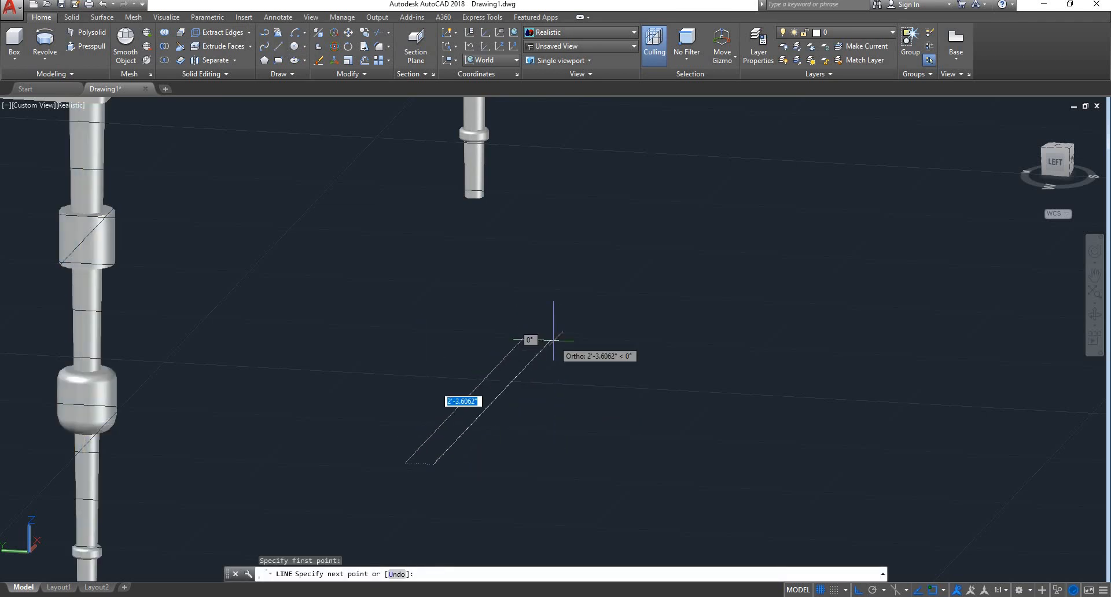
{"action": "type", "text": "3"}
{"action": "key", "text": "BackSpace"}
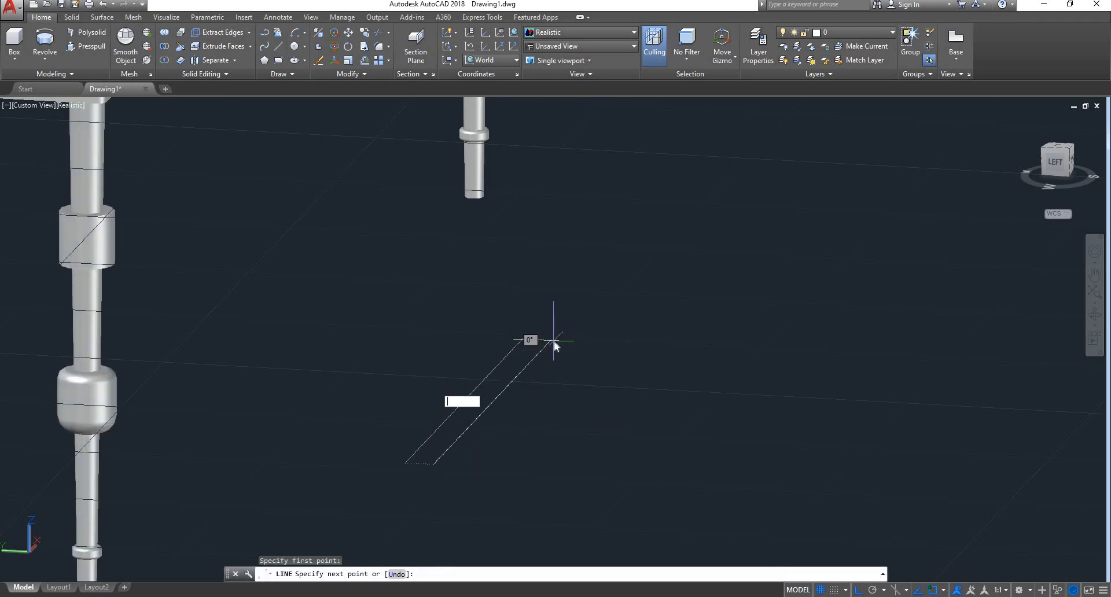
{"action": "type", "text": "2'"}
{"action": "key", "text": "Return"}
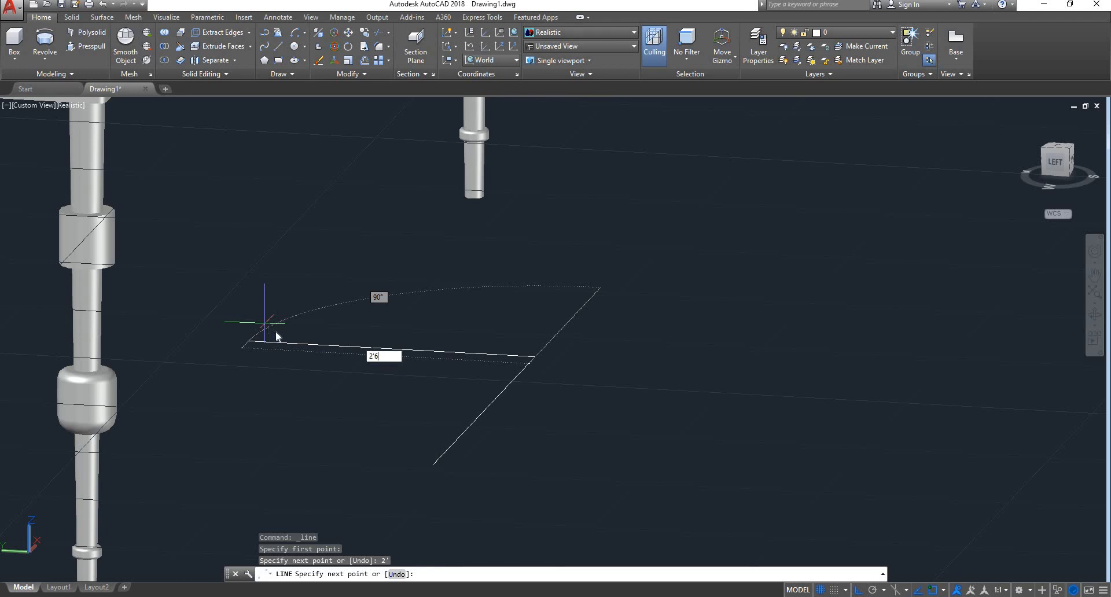
- Continue from the end of the 2' line with a longer freehand segment reaching past the nearest table leg, forming an L
{"action": "key", "text": "Tab"}
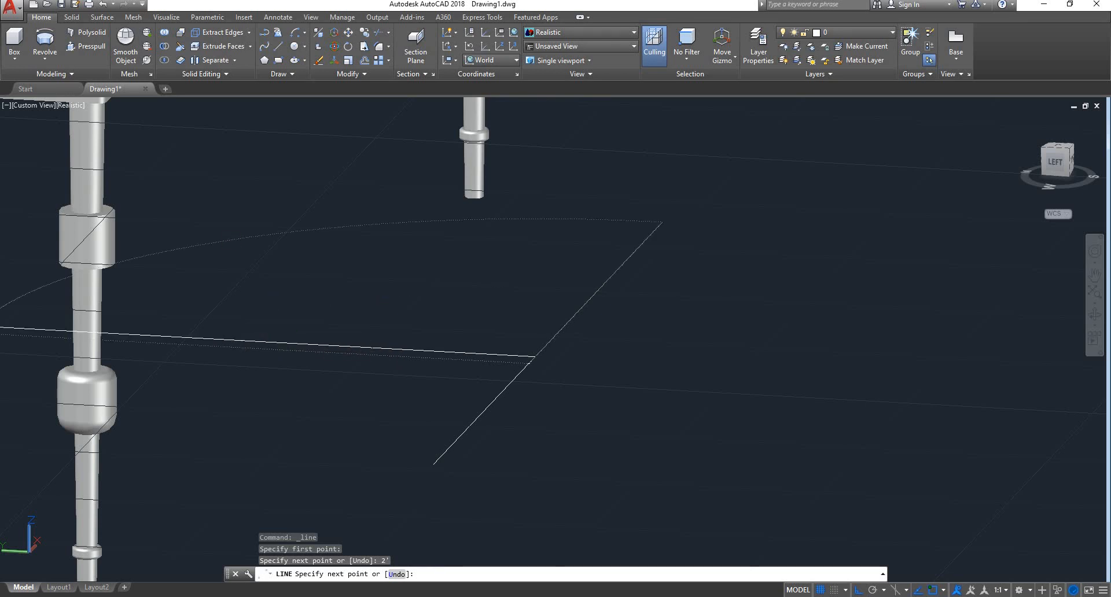
{"action": "left_click", "coordinate": [9, 302]}
{"action": "key", "text": "Escape"}
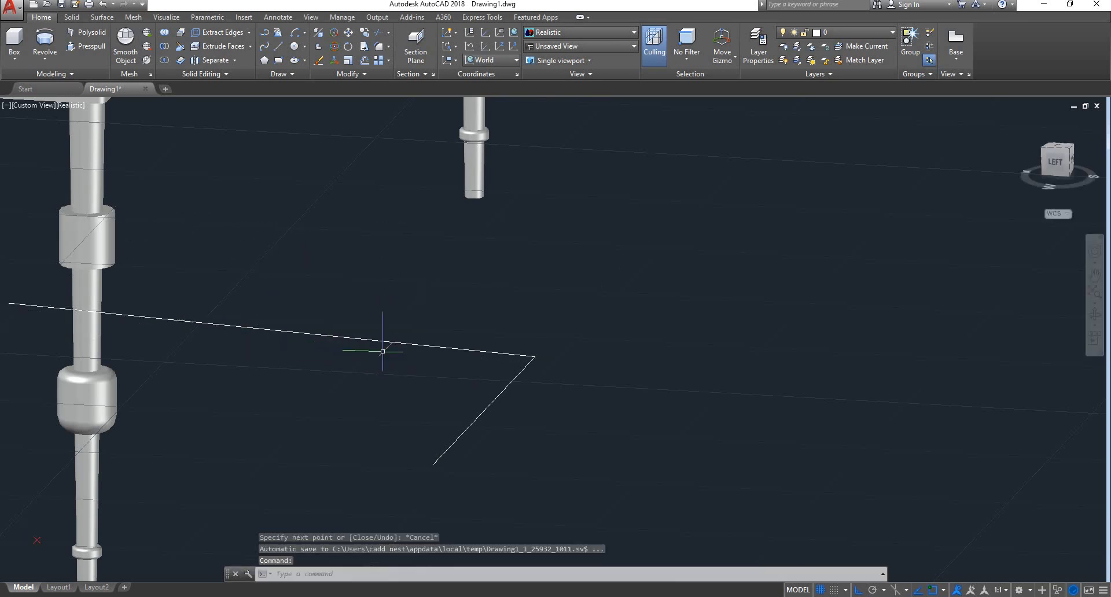
- Move both lines of the L together, away from the table leg into empty space
{"action": "scroll", "coordinate": [578, 333], "scroll_direction": "down", "scroll_amount": 2}
{"action": "left_click", "coordinate": [579, 309]}
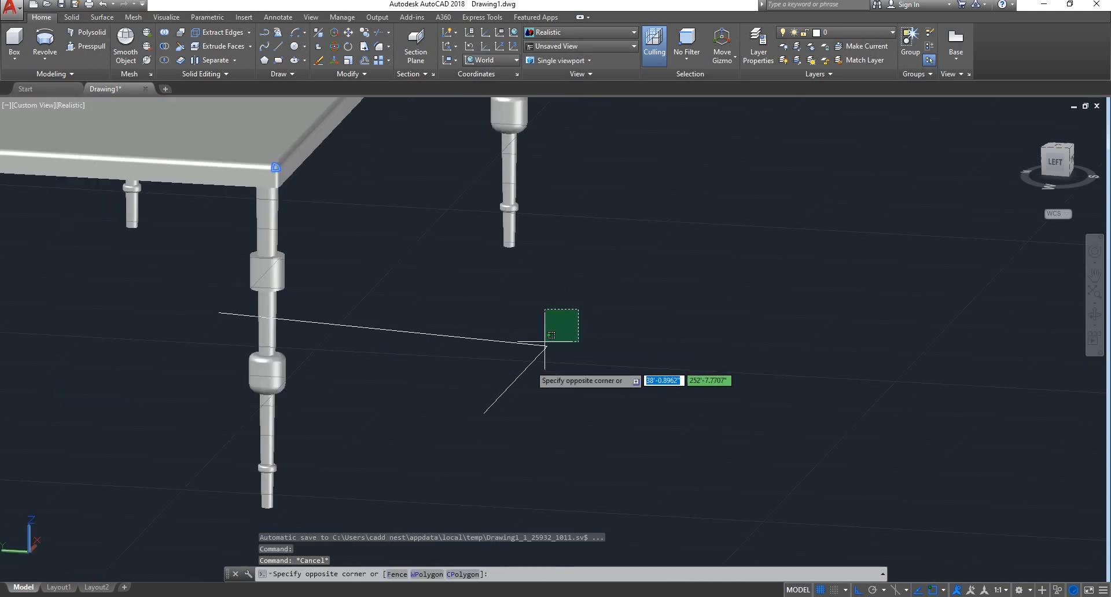
{"action": "left_click", "coordinate": [526, 371]}
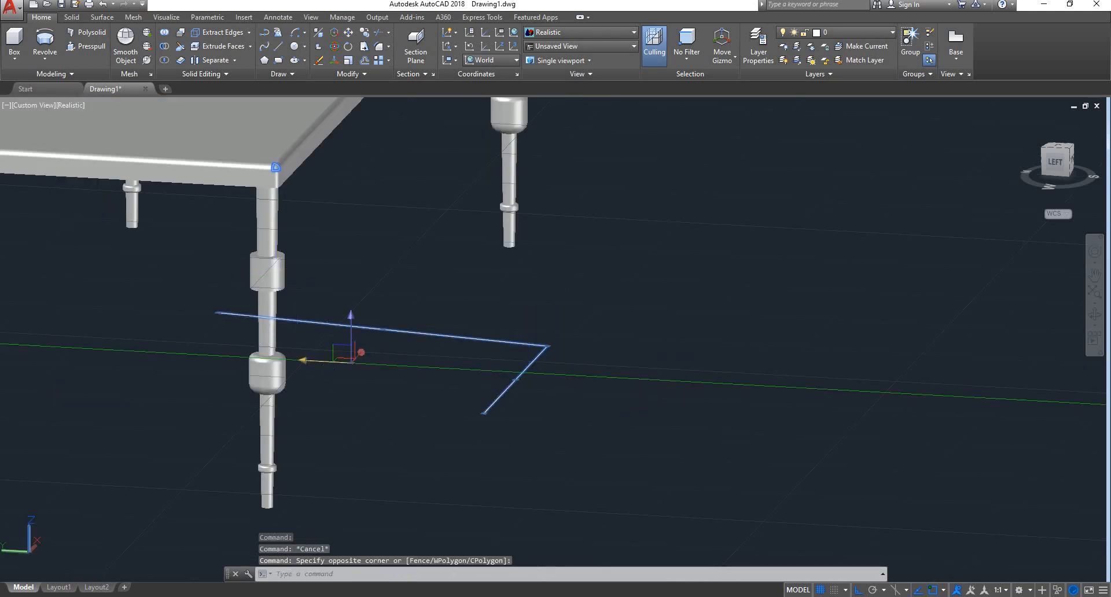
{"action": "left_click", "coordinate": [351, 356]}
{"action": "key", "text": "Escape"}
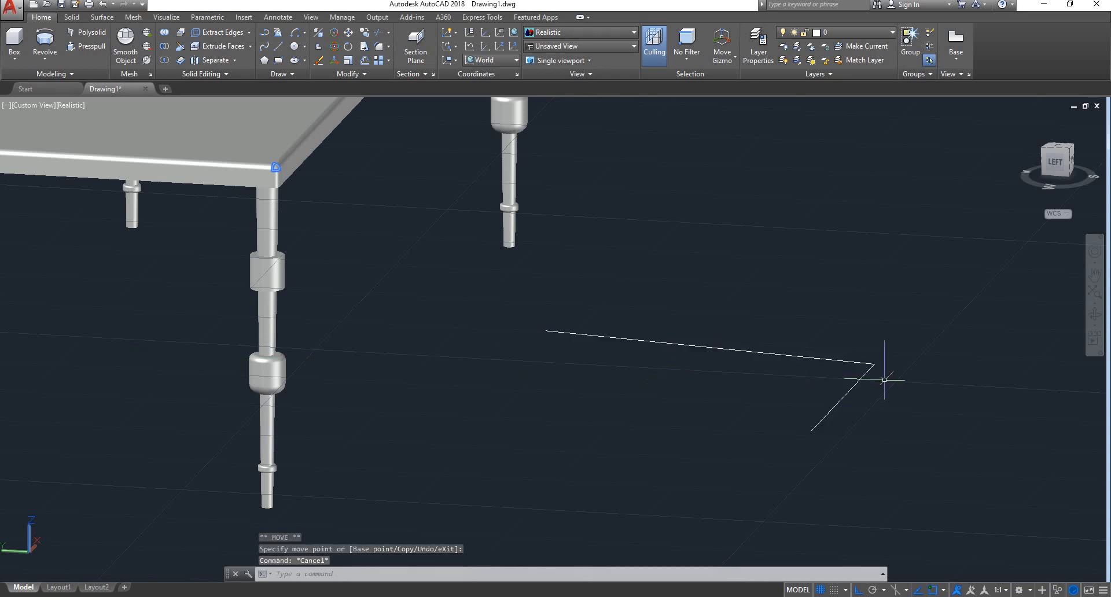
- Join the two lines of the L into a single polyline
{"action": "scroll", "coordinate": [882, 378], "scroll_direction": "up", "scroll_amount": 3}
{"action": "left_click", "coordinate": [884, 377]}
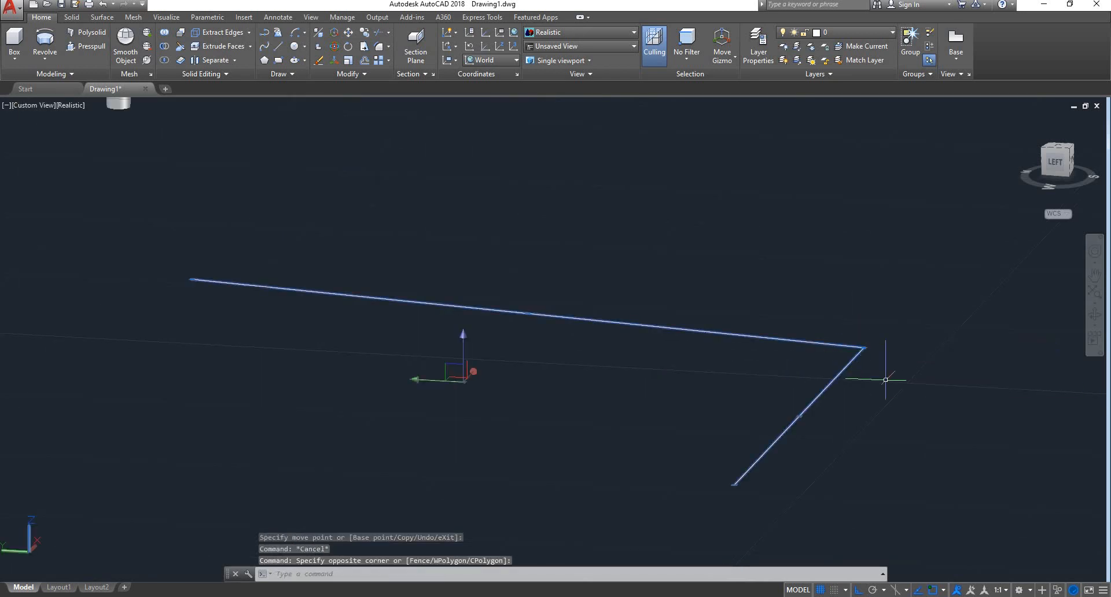
{"action": "key", "text": "Return"}
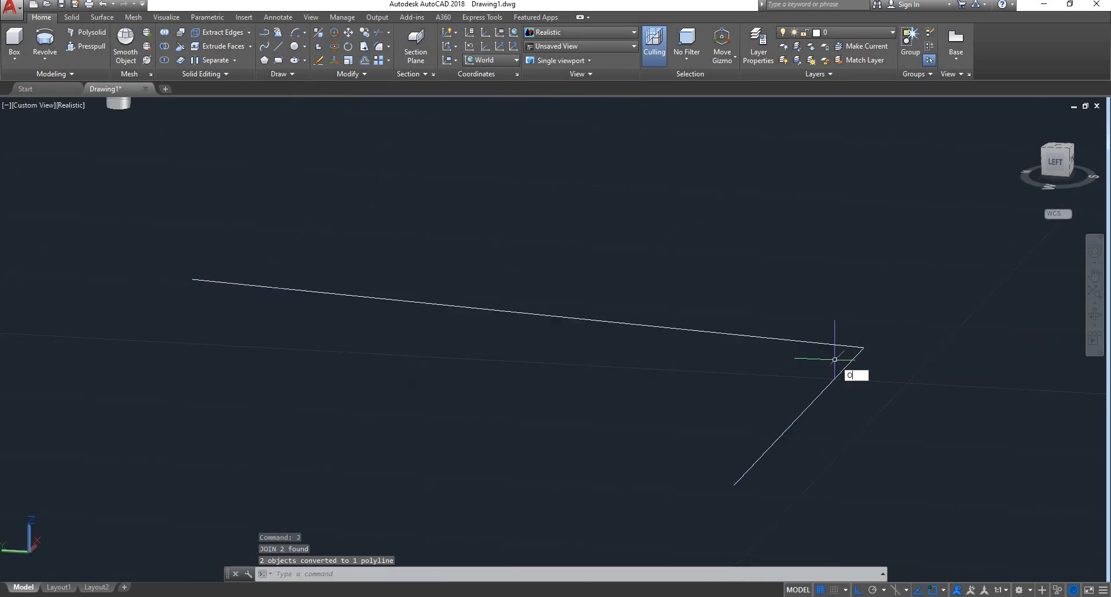
- Offset the L-shaped polyline 2" toward its inner side
{"action": "key", "text": "Return"}
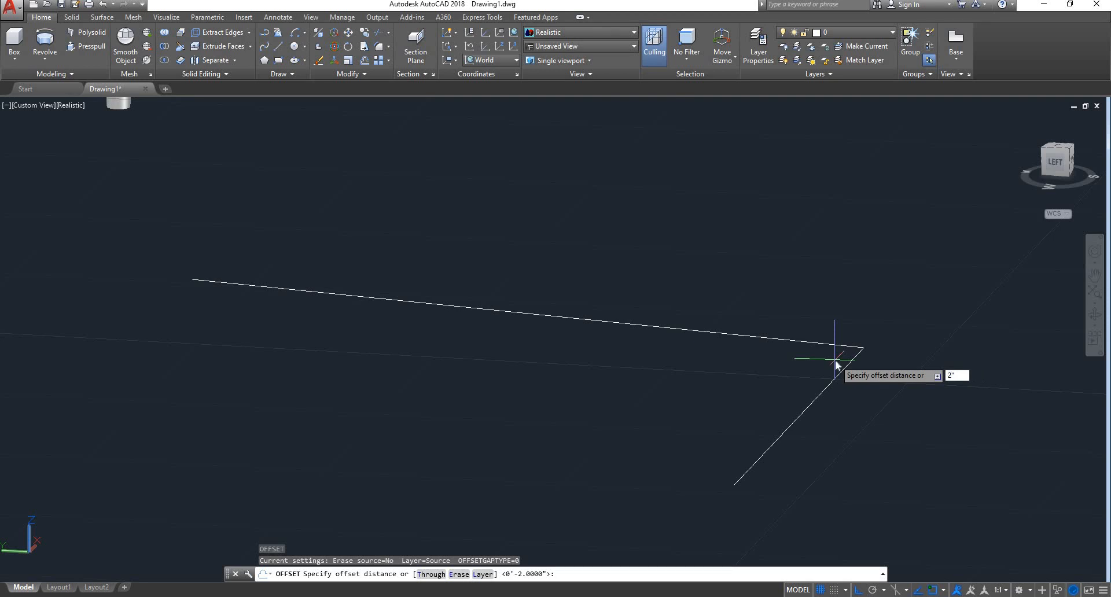
{"action": "key", "text": "Return"}
{"action": "left_click", "coordinate": [837, 343]}
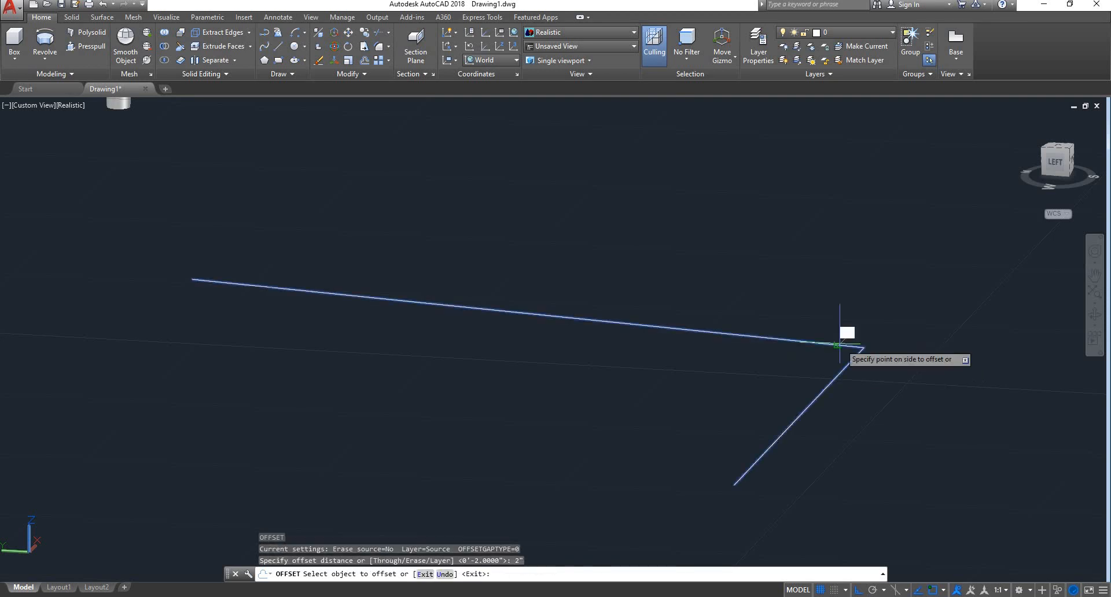
{"action": "left_click", "coordinate": [767, 370]}
{"action": "key", "text": "Escape"}
{"action": "key", "text": "Escape"}
{"action": "key", "text": "Escape"}
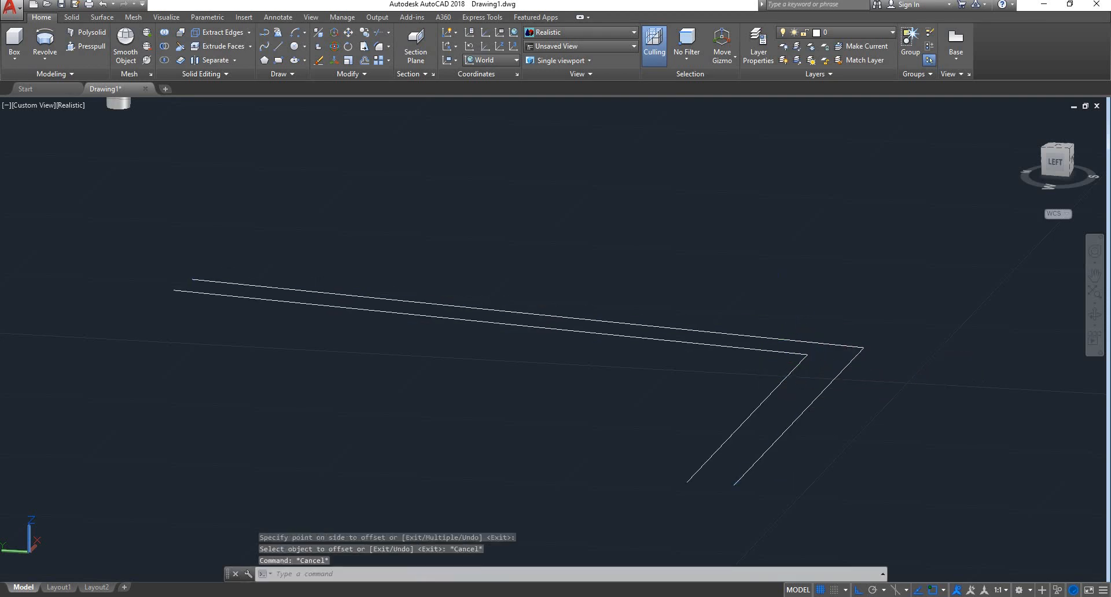
- Close the open end of the L's short leg with a line between the two polyline endpoints
{"action": "key", "text": "Return"}
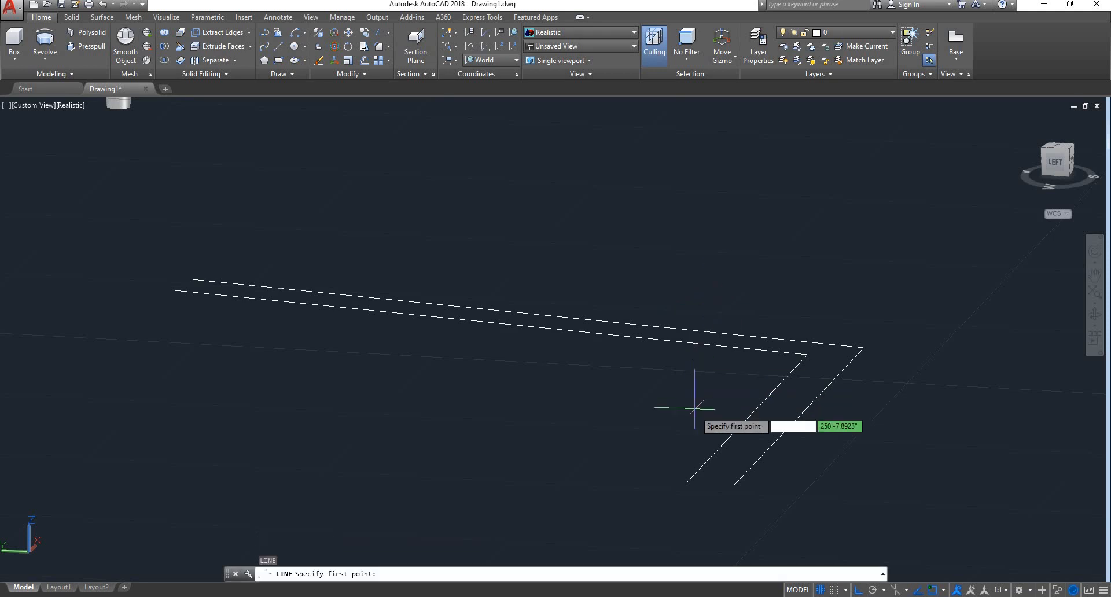
{"action": "left_click", "coordinate": [687, 482]}
{"action": "left_click", "coordinate": [729, 485]}
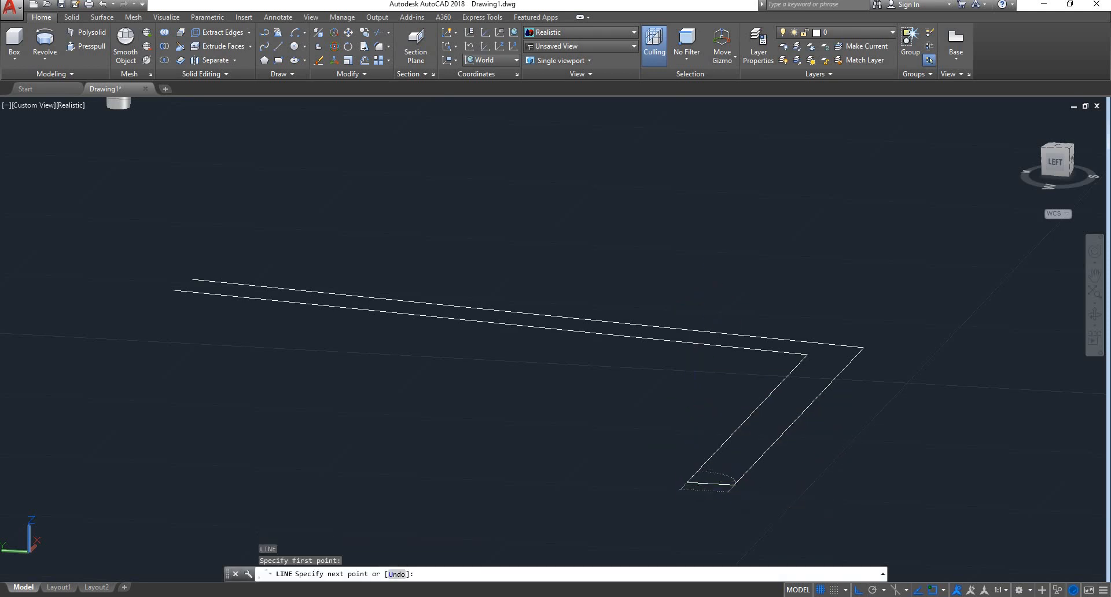
{"action": "key", "text": "Escape"}
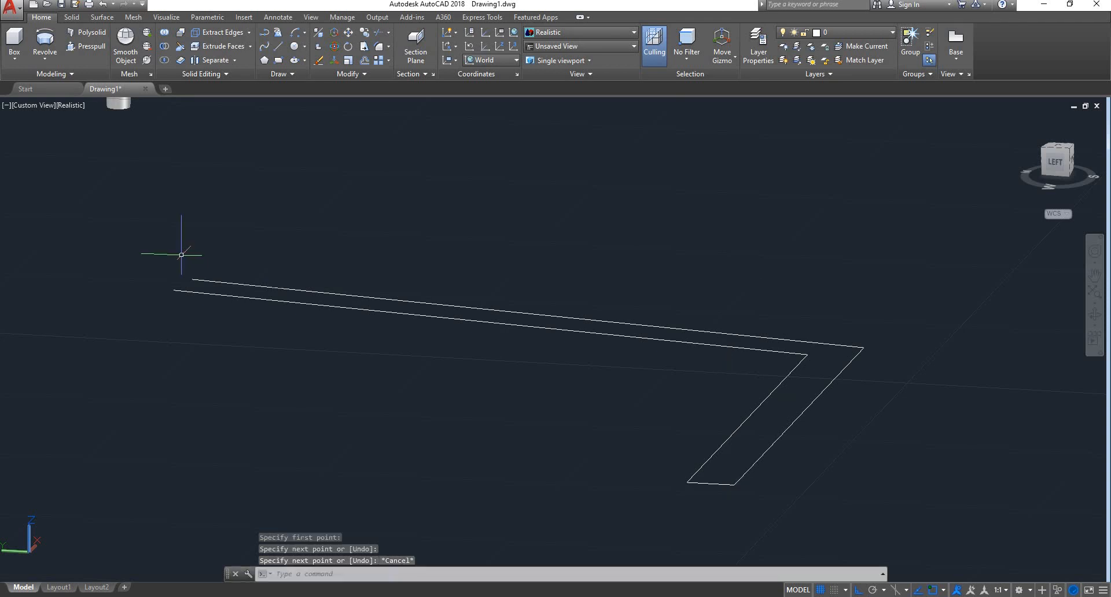
- Close the open end of the L's long leg with a line between the two polyline endpoints
{"action": "key", "text": "Return"}
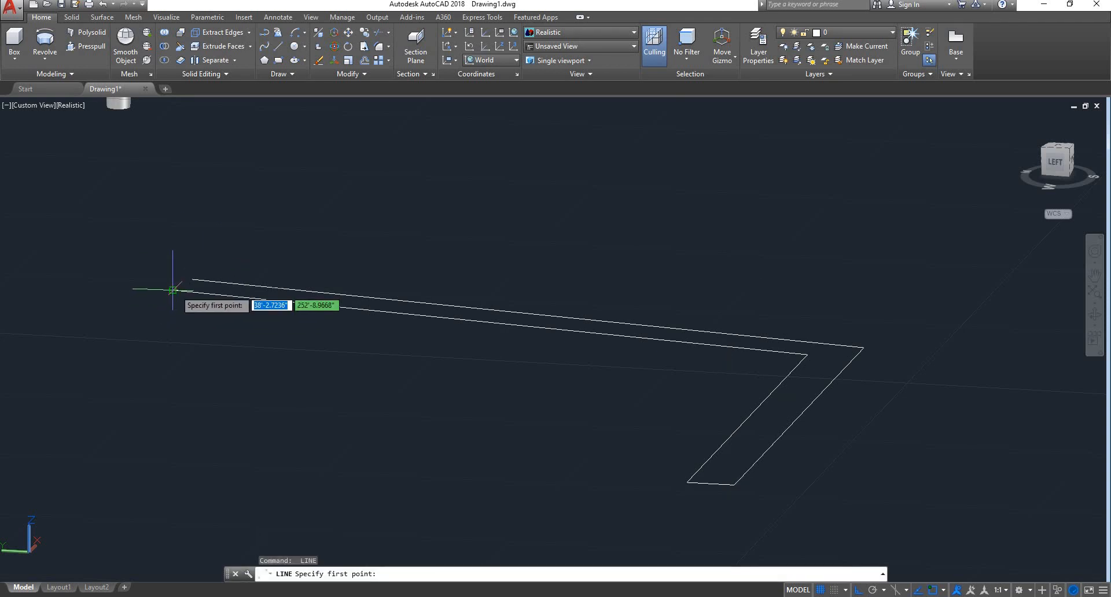
{"action": "left_click", "coordinate": [174, 290]}
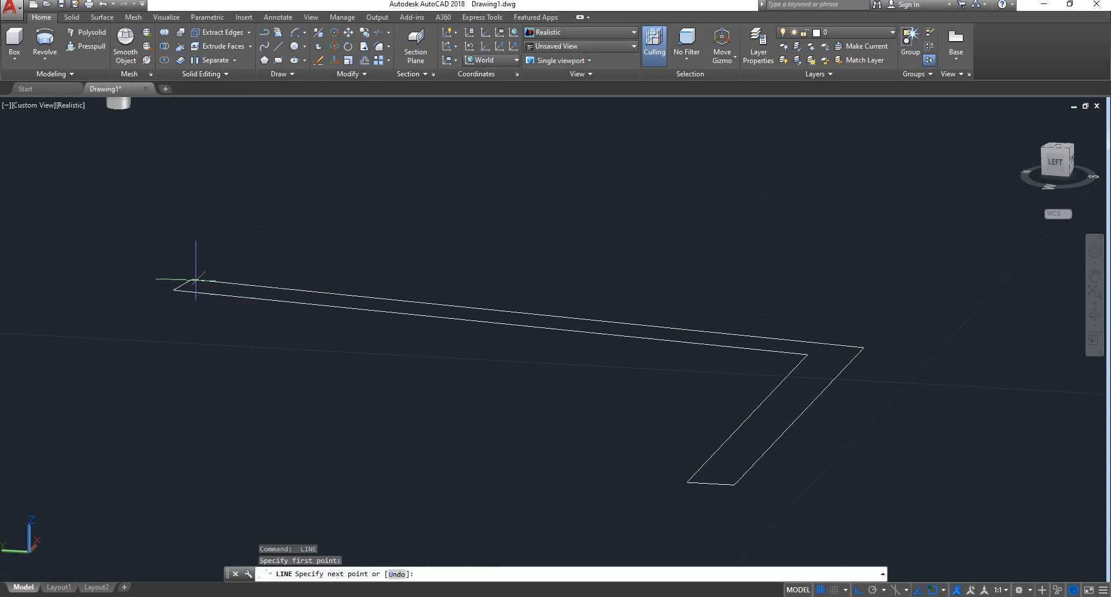
{"action": "key", "text": "Escape"}
{"action": "key", "text": "Escape"}
{"action": "key", "text": "Escape"}
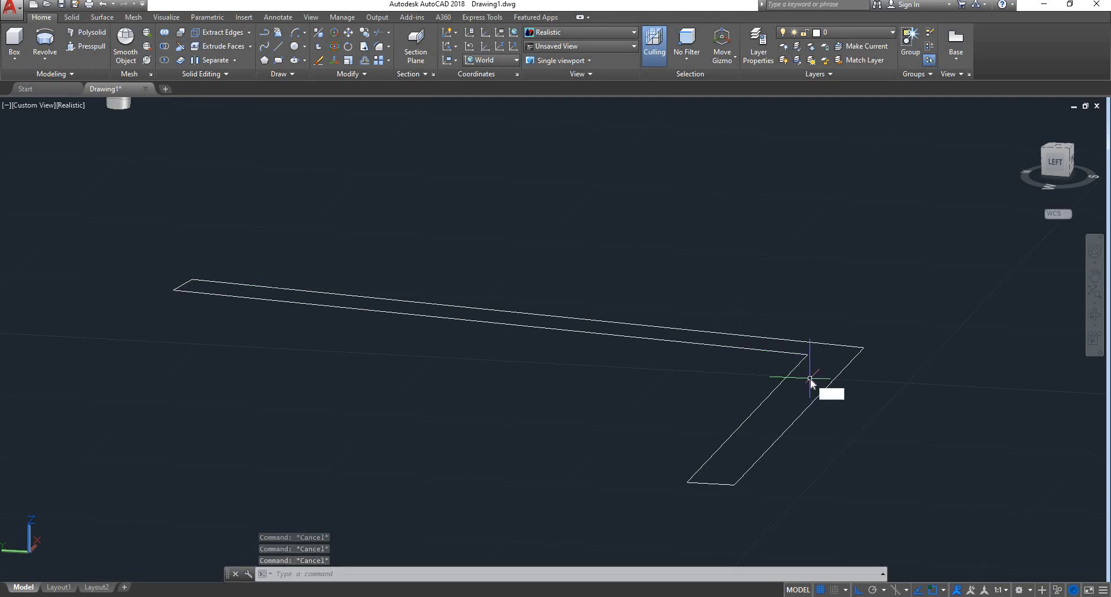
{"action": "type", "text": "f"}
{"action": "key", "text": "Return"}
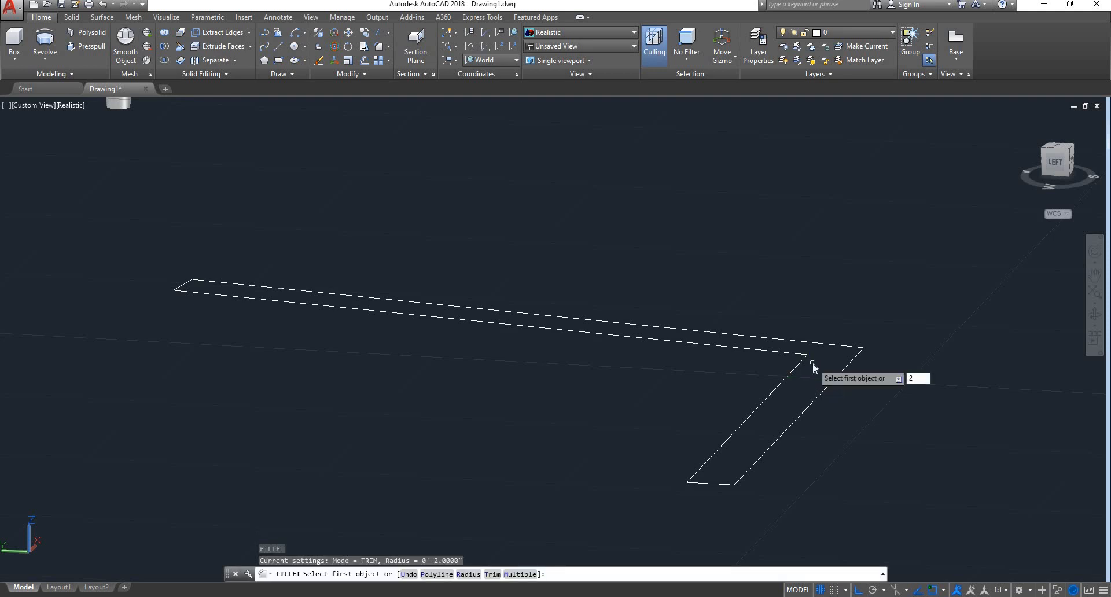
{"action": "key", "text": "Escape"}
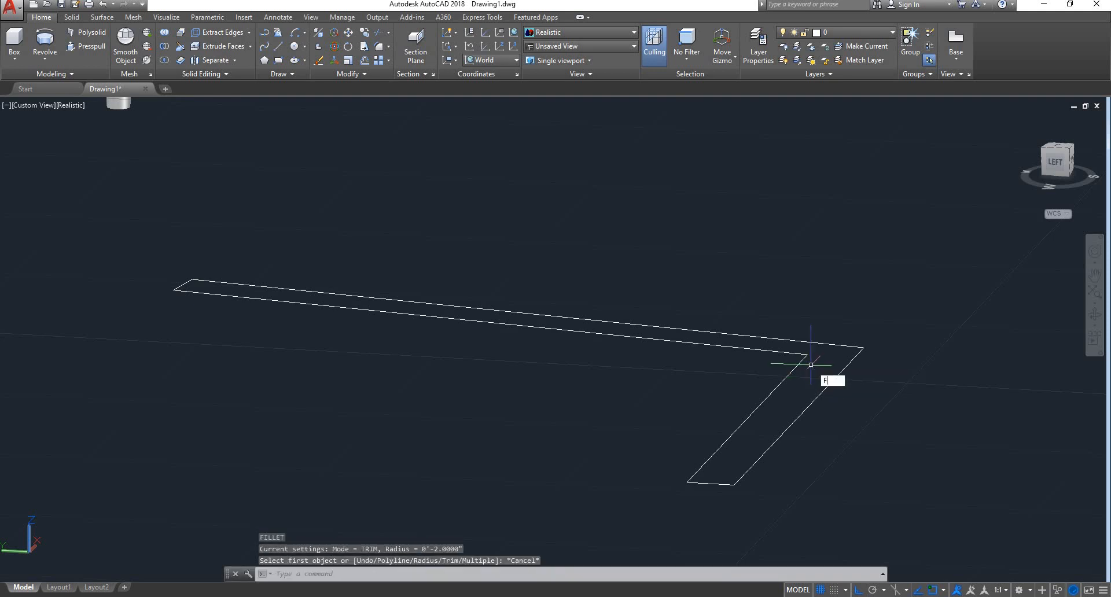
- Fillet the corner between the short leg's end line and the inner polyline with a 2" radius
{"action": "key", "text": "Return"}
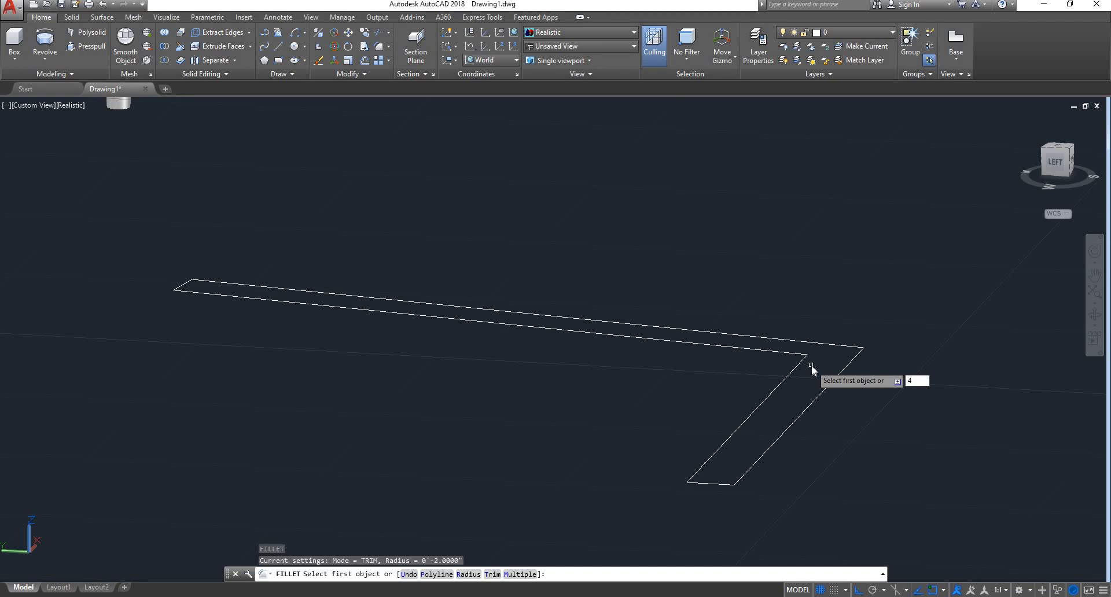
{"action": "type", "text": "r"}
{"action": "key", "text": "Return"}
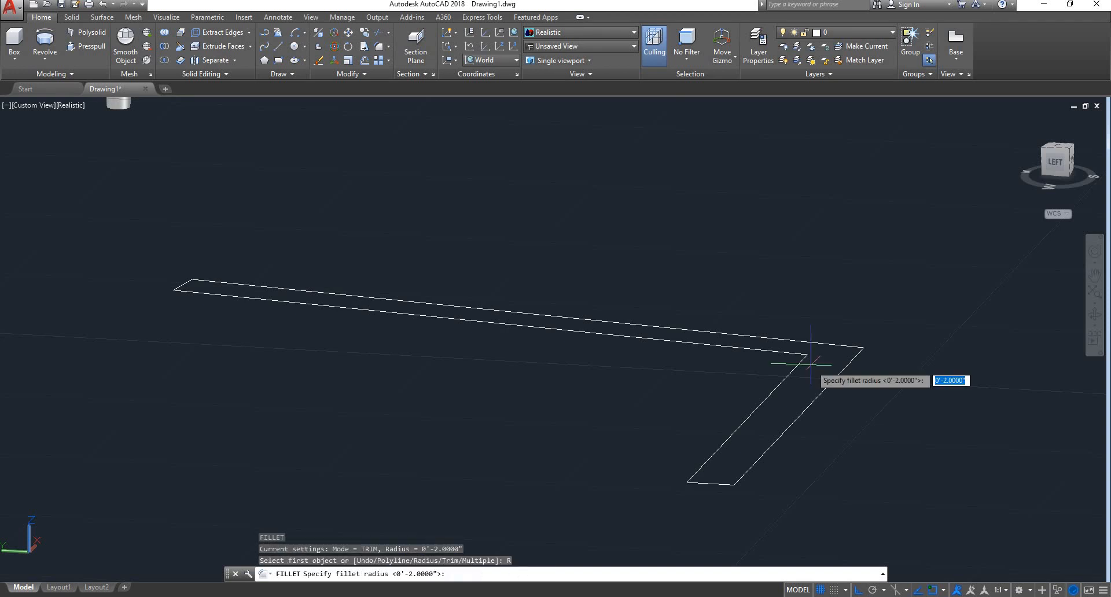
{"action": "key", "text": "Return"}
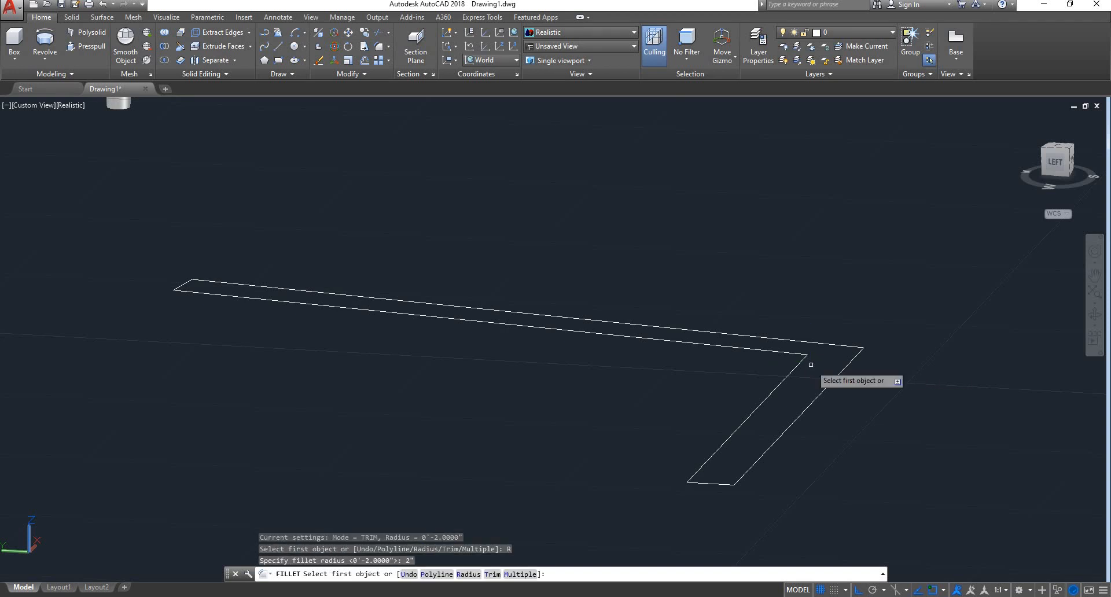
{"action": "left_click", "coordinate": [713, 482]}
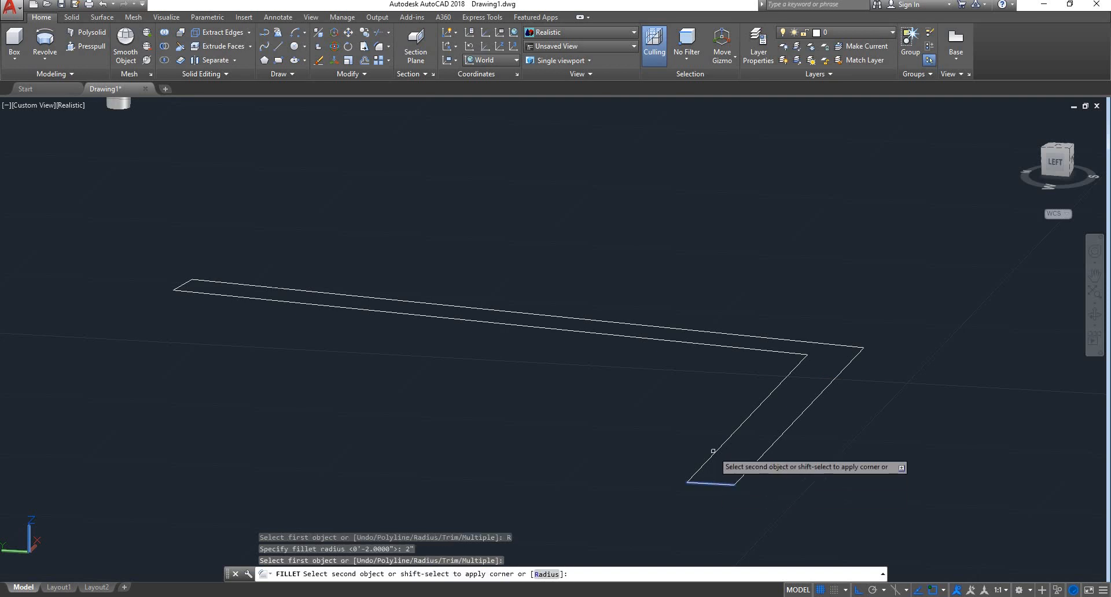
{"action": "left_click", "coordinate": [718, 449]}
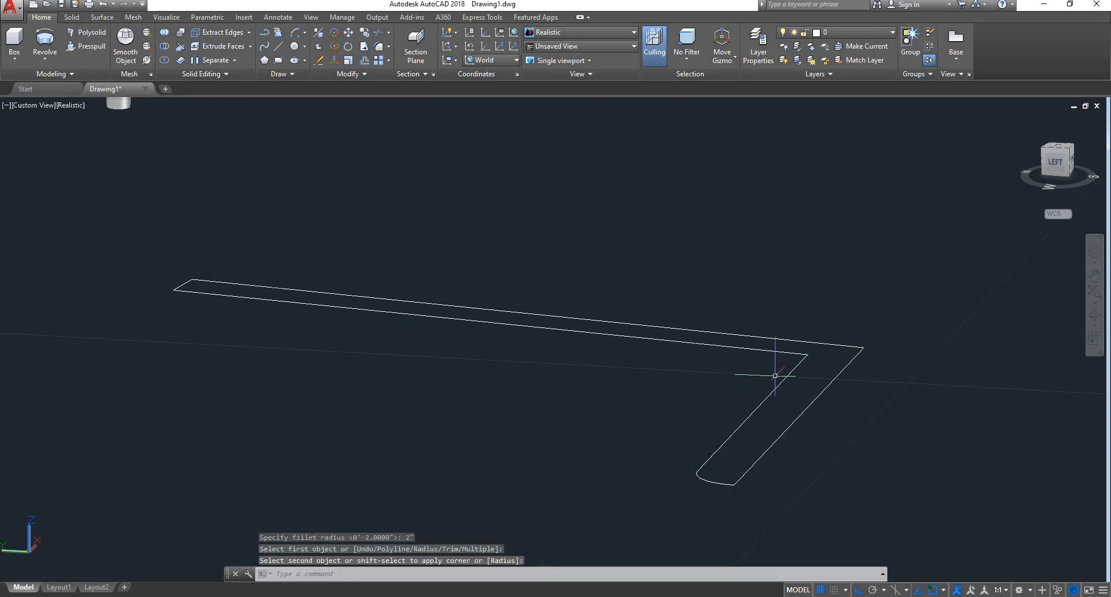
- Try to fillet the inner corner where the two legs of the L-shaped outline meet
{"action": "key", "text": "Return"}
{"action": "left_click", "coordinate": [795, 353]}
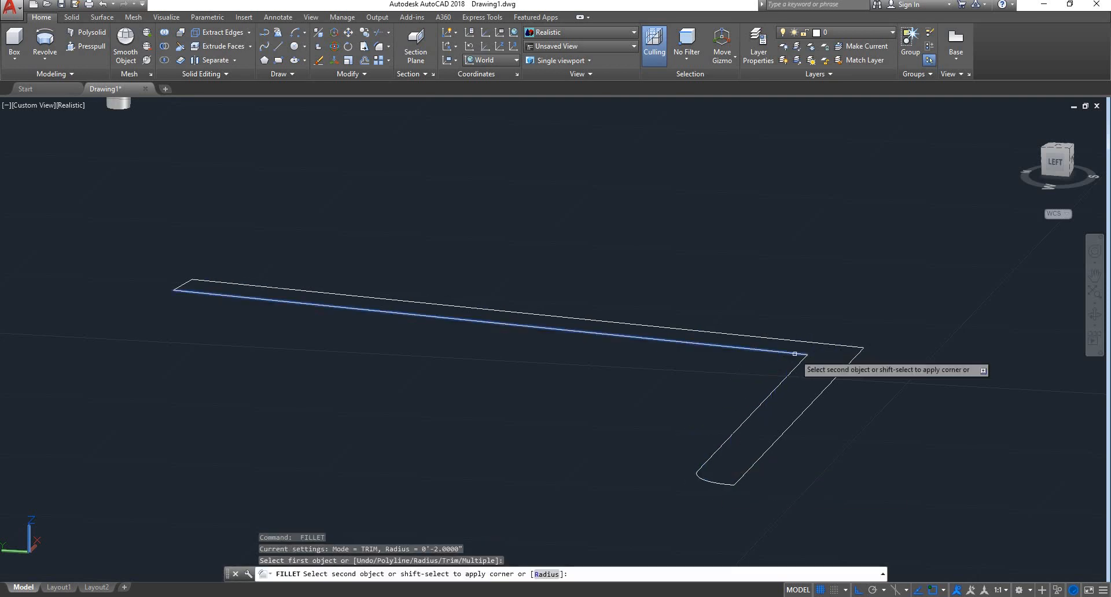
{"action": "left_click", "coordinate": [801, 362]}
{"action": "key", "text": "Return"}
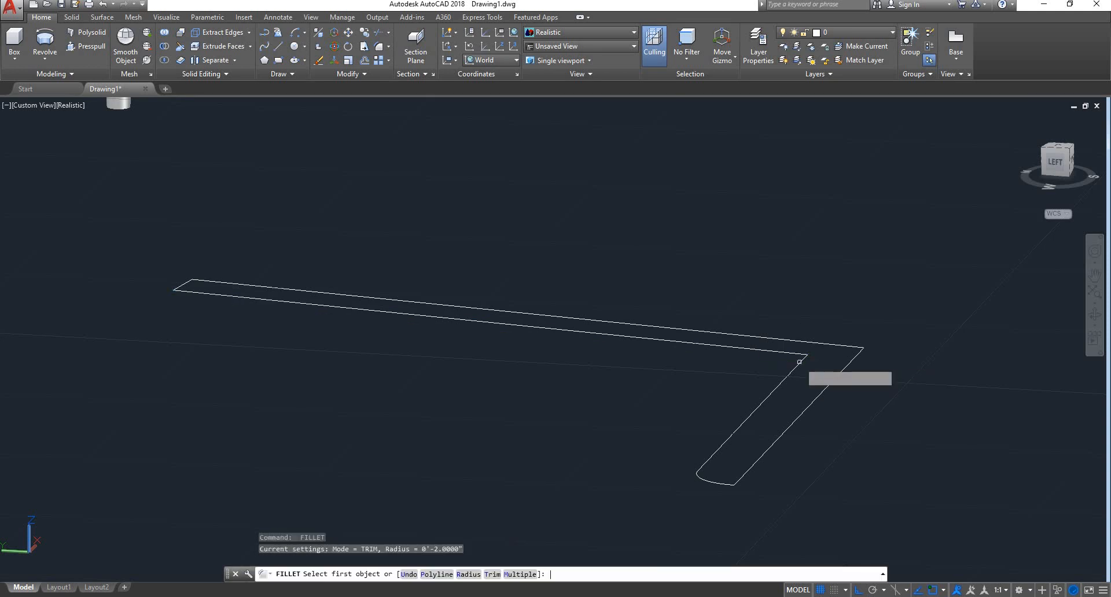
{"action": "left_click", "coordinate": [796, 368]}
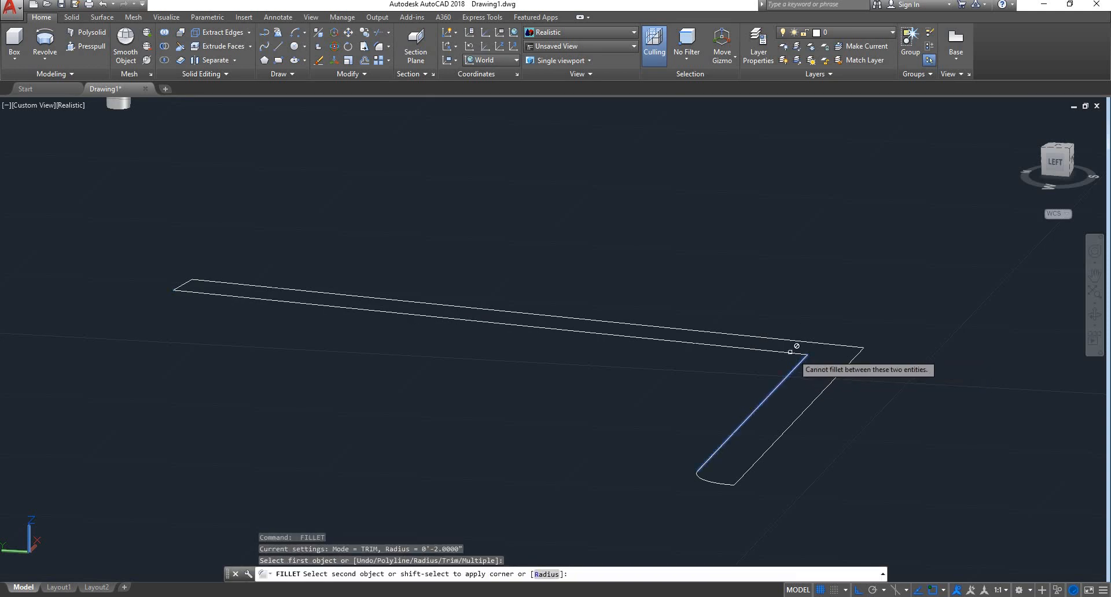
{"action": "key", "text": "Escape"}
{"action": "scroll", "coordinate": [868, 341], "scroll_direction": "down", "scroll_amount": 2}
{"action": "key", "text": "Escape"}
{"action": "key", "text": "Escape"}
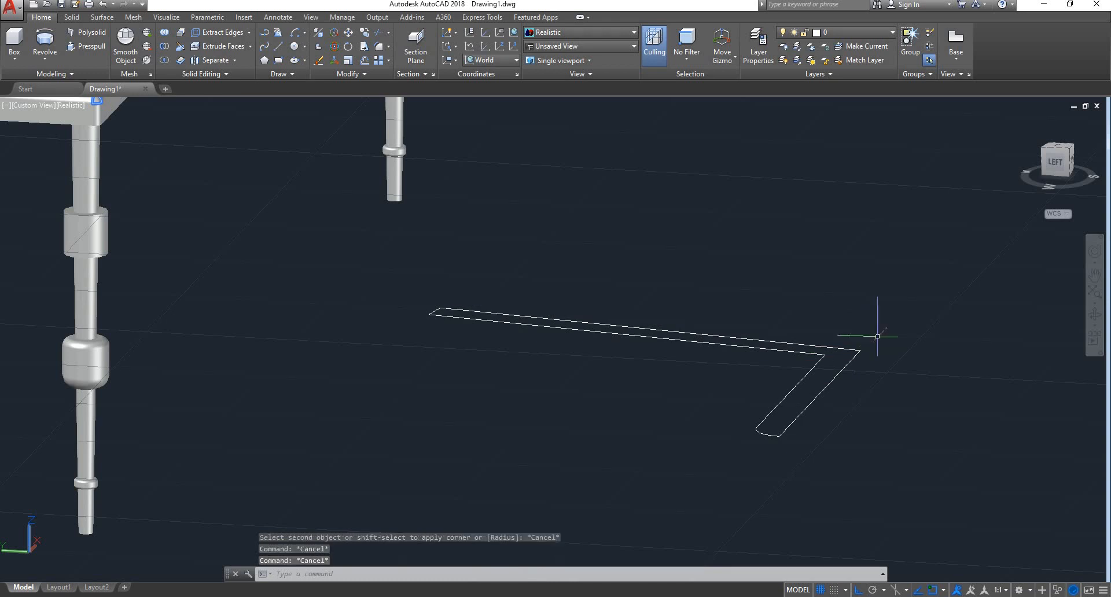
- Extrude the closed L-shaped outline upward by 2' with Presspull
{"action": "left_click", "coordinate": [108, 50]}
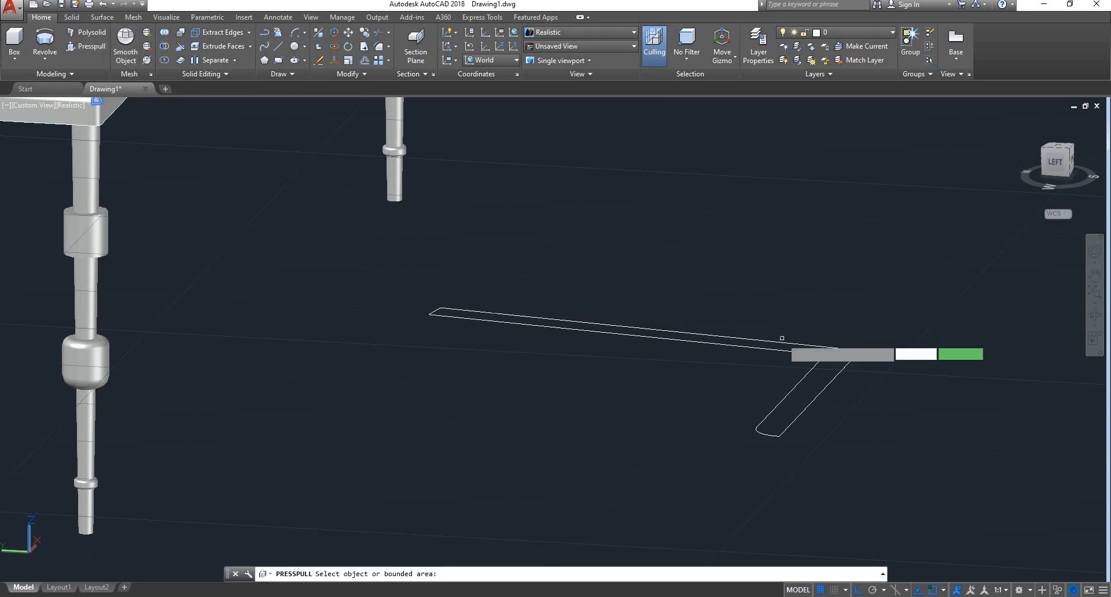
{"action": "left_click", "coordinate": [812, 386]}
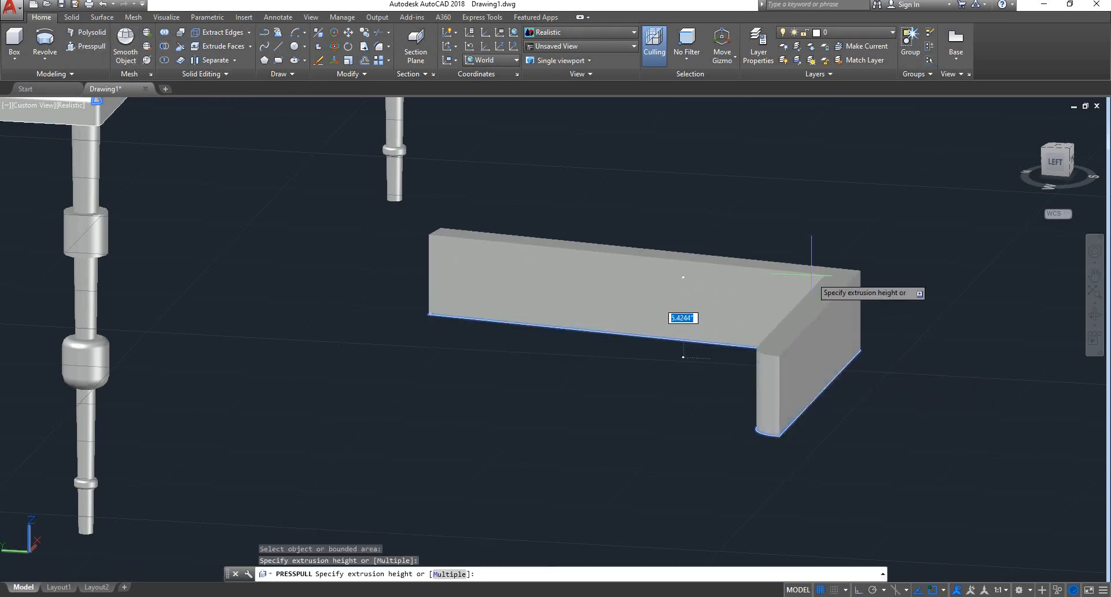
{"action": "type", "text": "2'"}
{"action": "key", "text": "Return"}
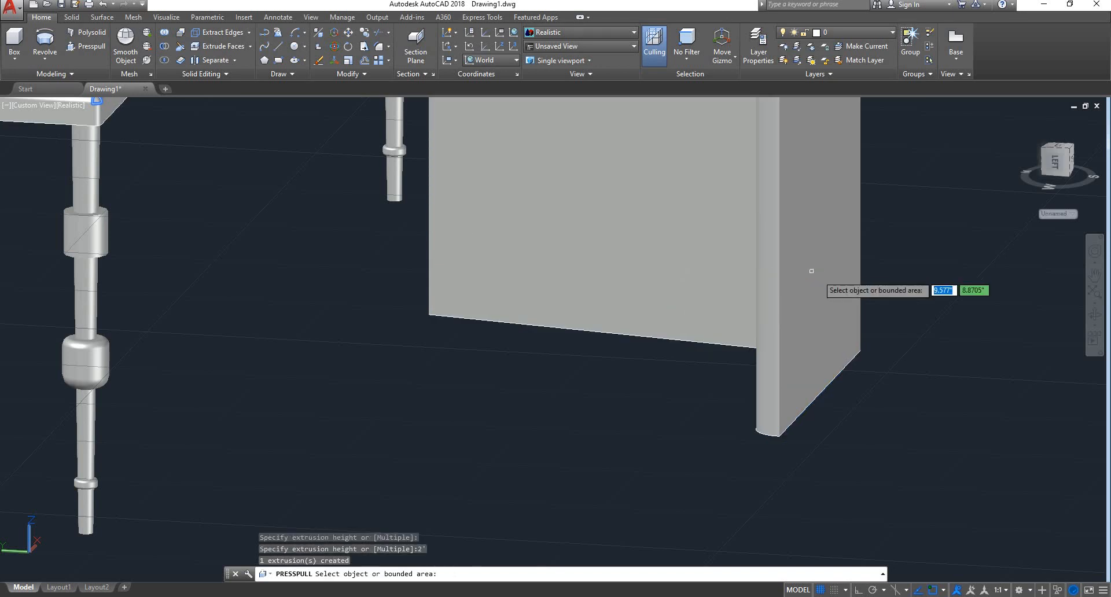
- Draw a 2' line beside the L-shaped solid and a perpendicular 1" line from its far end
{"action": "scroll", "coordinate": [804, 289], "scroll_direction": "down", "scroll_amount": 4}
{"action": "middle_click_drag", "start_coordinate": [802, 295], "coordinate": [581, 310]}
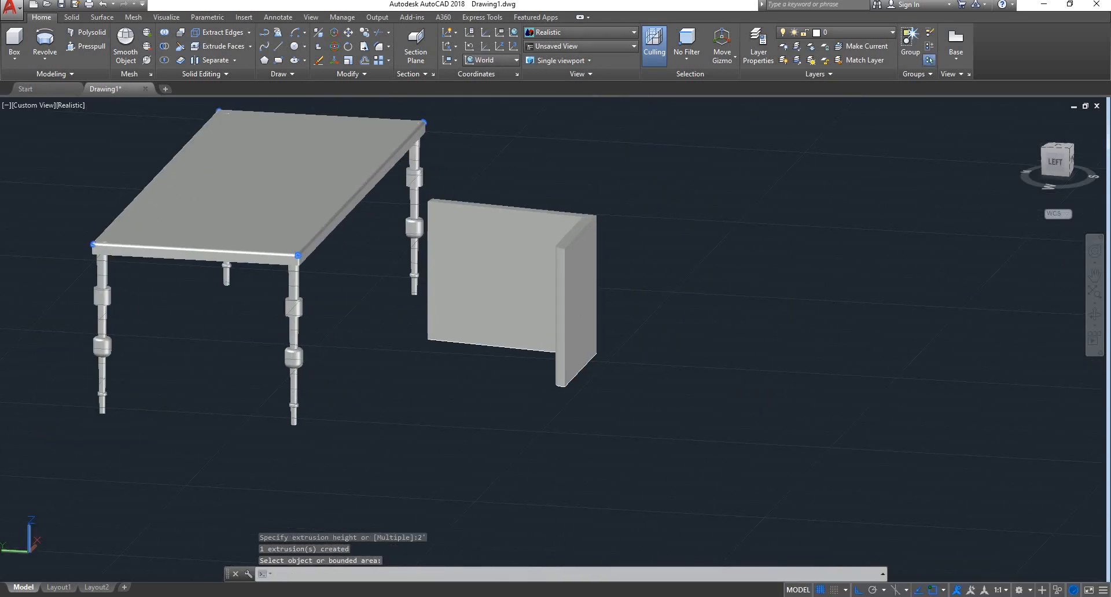
{"action": "key", "text": "Return"}
{"action": "scroll", "coordinate": [674, 317], "scroll_direction": "up", "scroll_amount": 2}
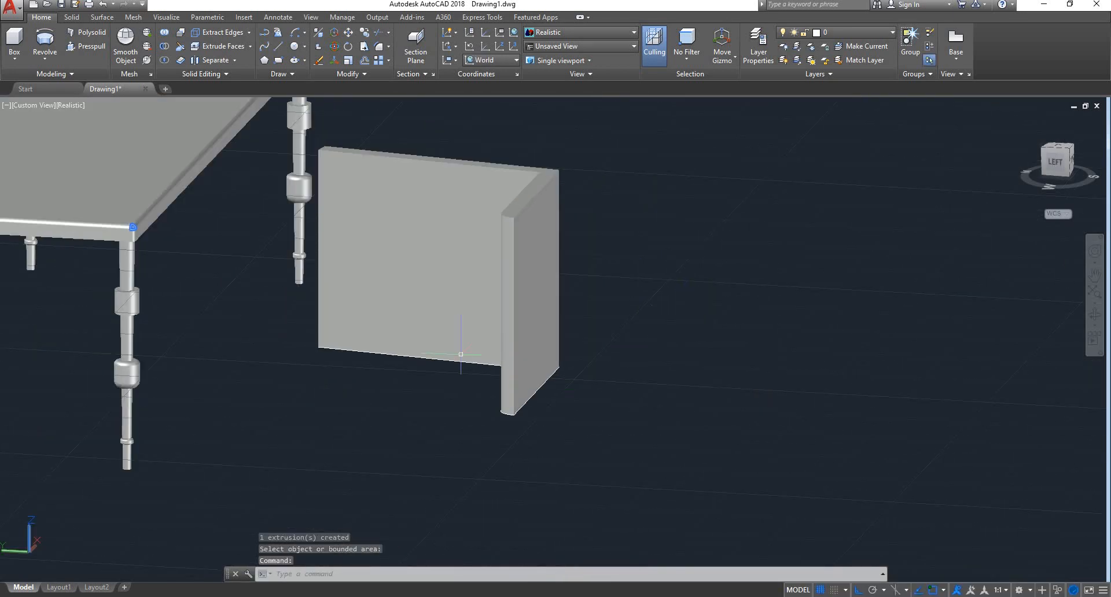
{"action": "left_click", "coordinate": [279, 46]}
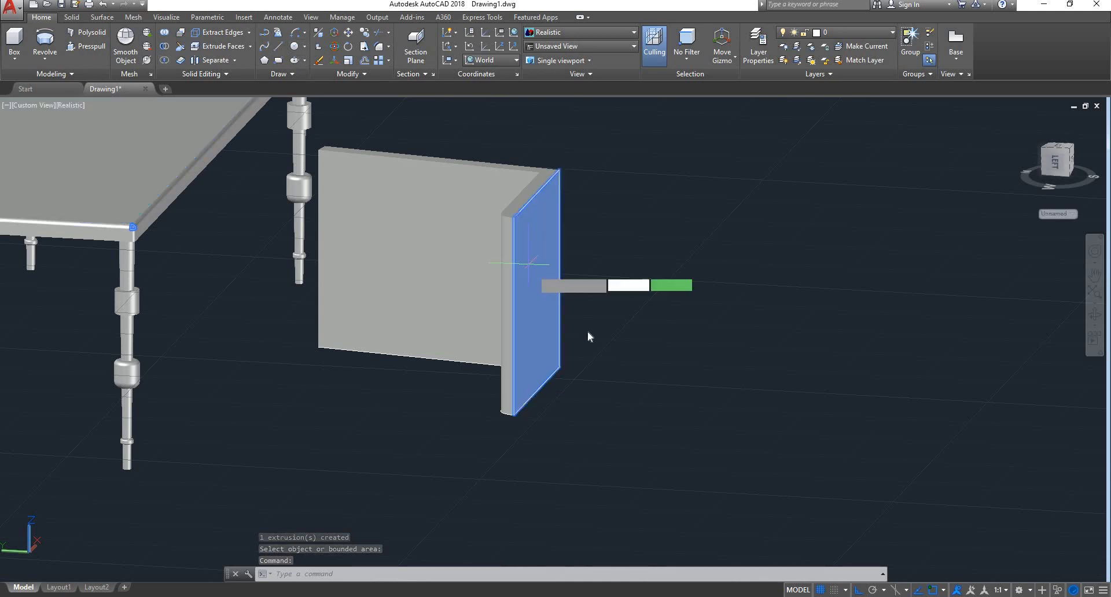
{"action": "left_click", "coordinate": [613, 431]}
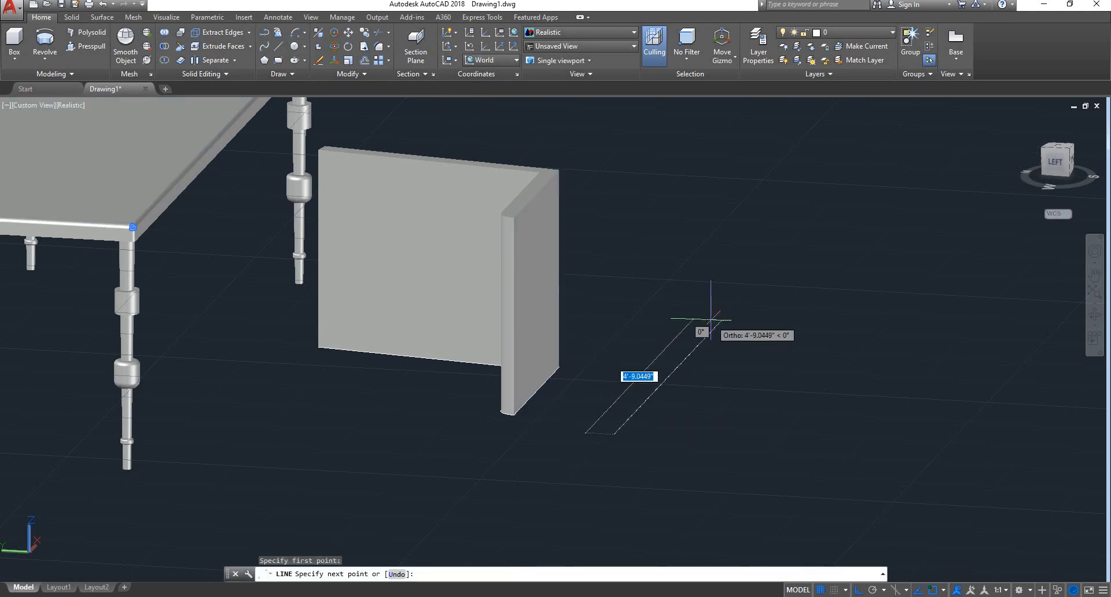
{"action": "type", "text": "2"}
{"action": "key", "text": "Return"}
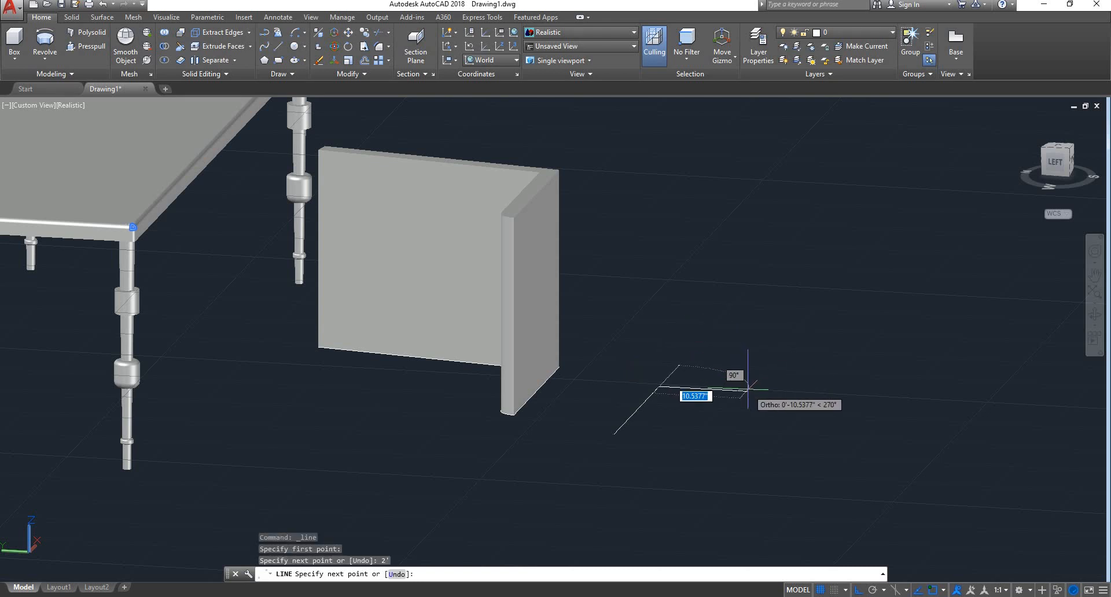
{"action": "type", "text": "2"}
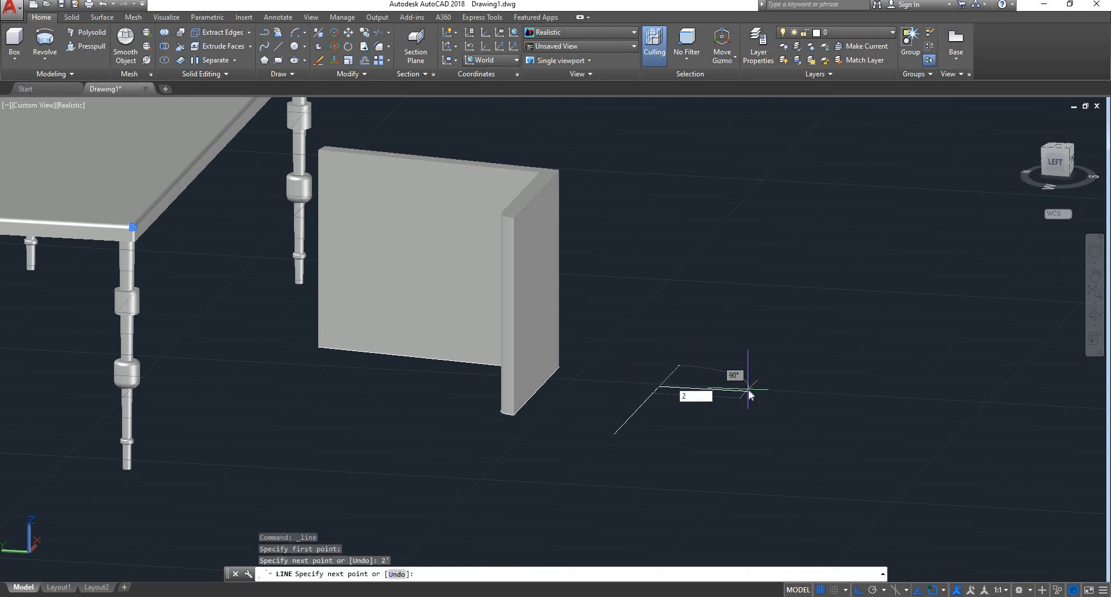
{"action": "key", "text": "Return"}
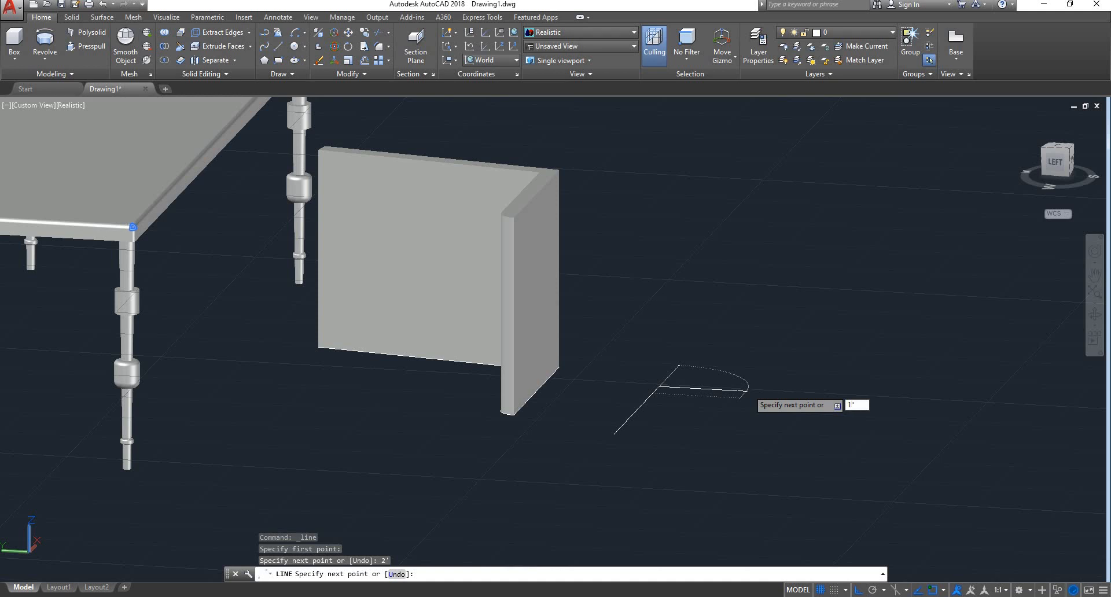
{"action": "key", "text": "Return"}
{"action": "scroll", "coordinate": [632, 415], "scroll_direction": "up", "scroll_amount": 5}
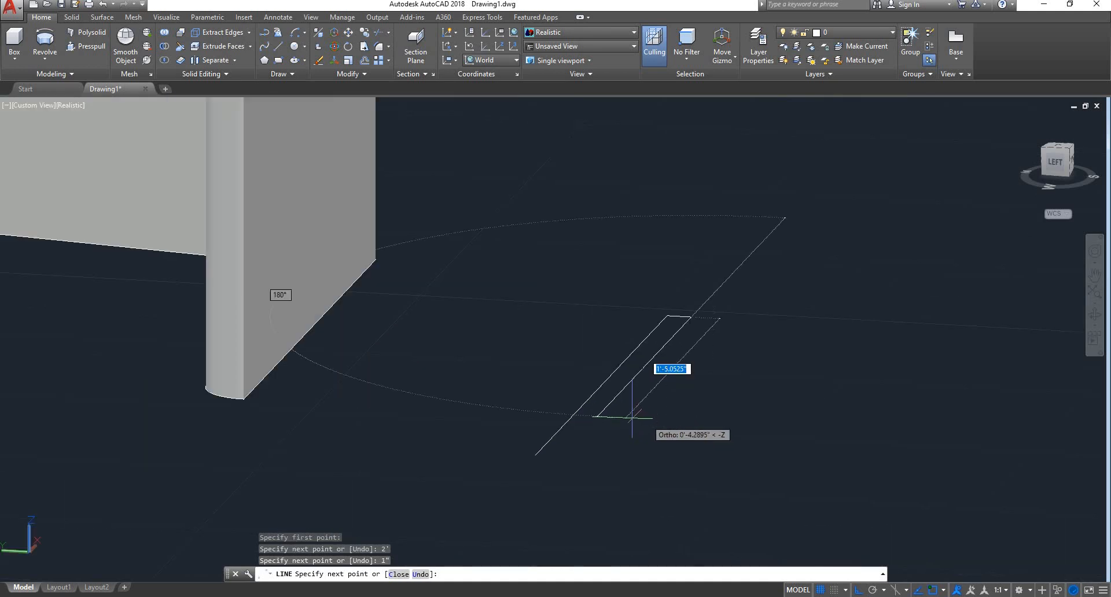
{"action": "key", "text": "Escape"}
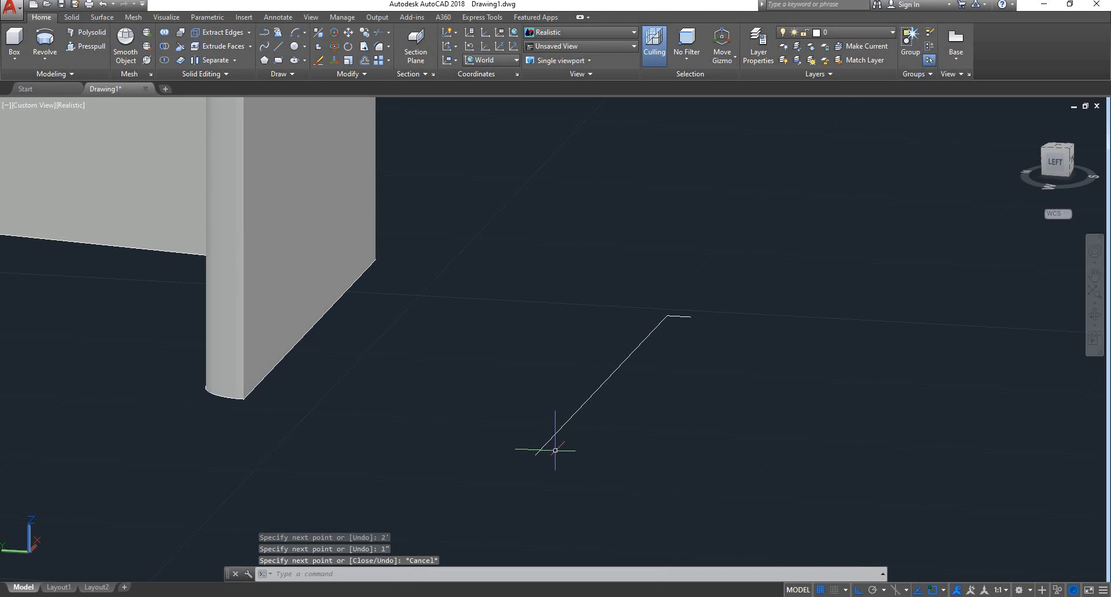
- Draw a 0.5" line from the 2' line's free end and connect it to the 1" line's end, closing the tapered profile
{"action": "key", "text": "Return"}
{"action": "scroll", "coordinate": [538, 450], "scroll_direction": "up", "scroll_amount": 3}
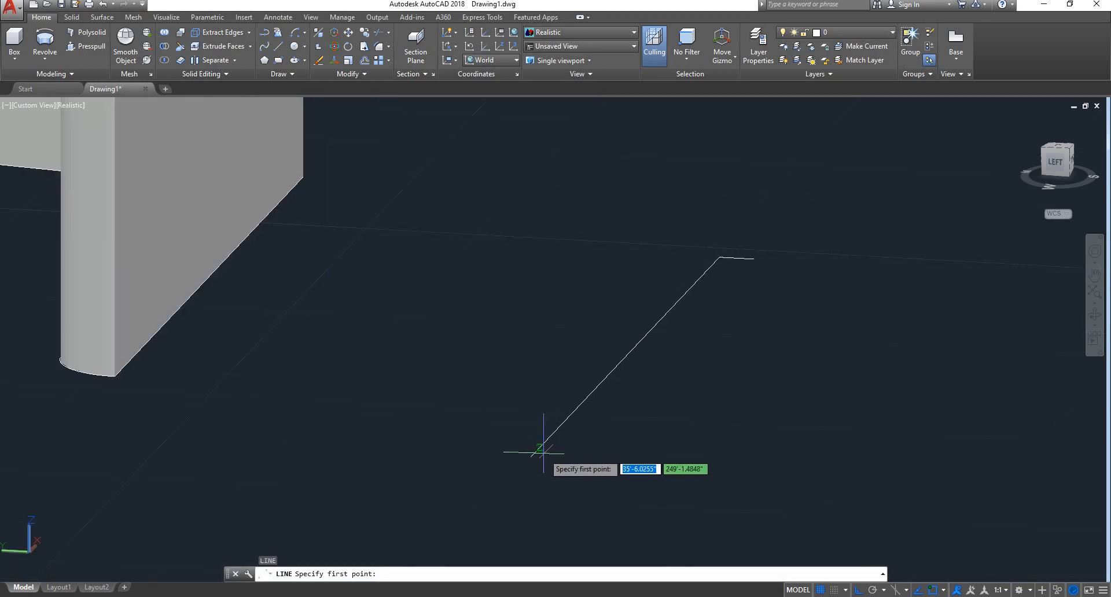
{"action": "left_click", "coordinate": [530, 457]}
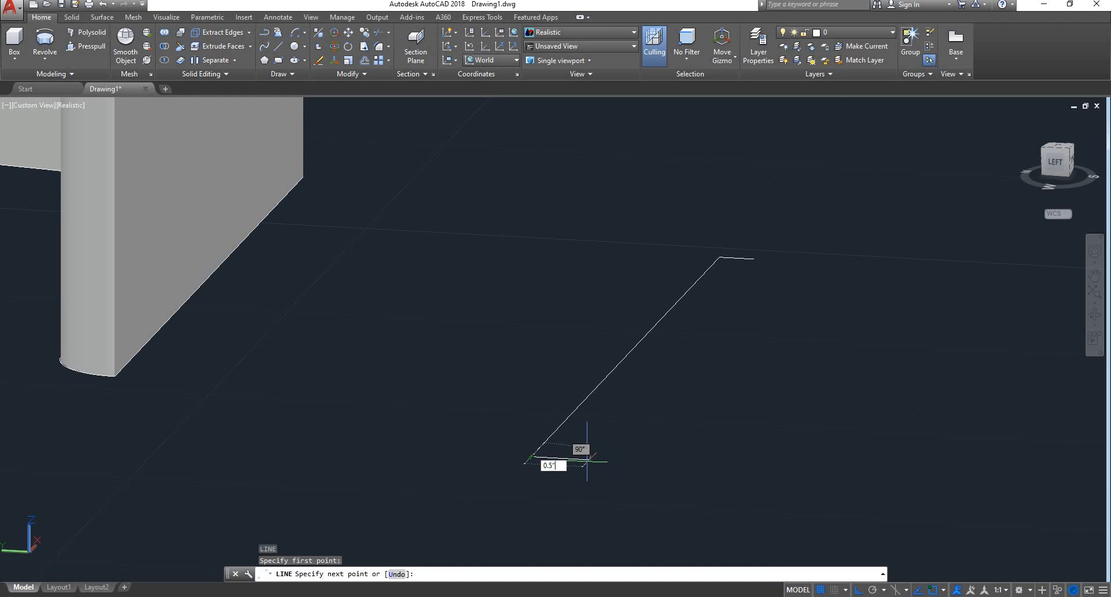
{"action": "key", "text": "Return"}
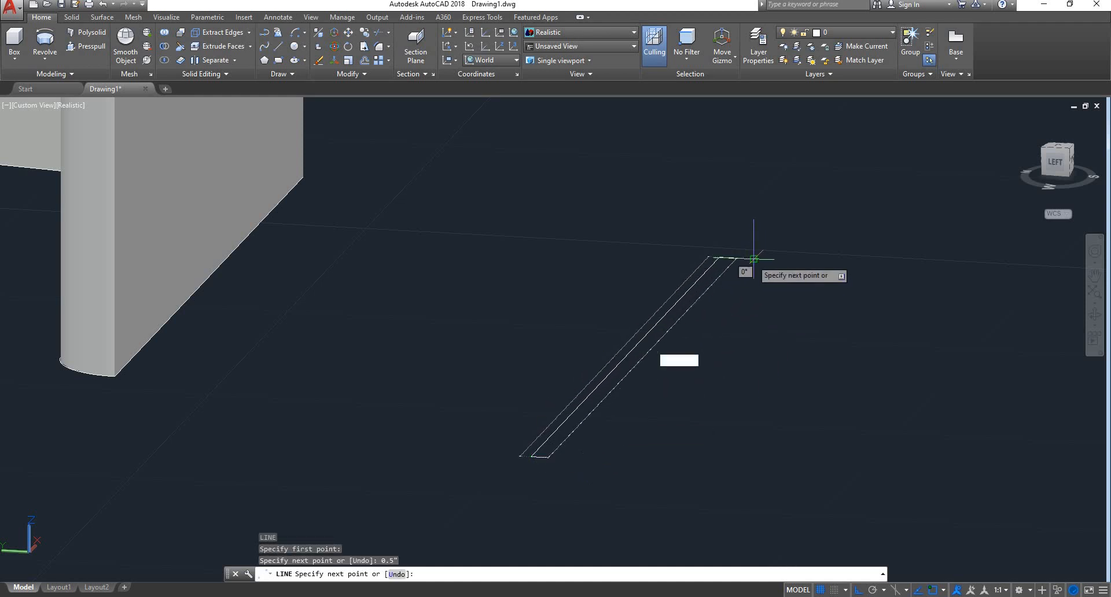
{"action": "left_click", "coordinate": [752, 259]}
{"action": "key", "text": "Escape"}
{"action": "key", "text": "Escape"}
- Join the four lines of the tapered profile into one polyline
{"action": "left_click", "coordinate": [788, 227]}
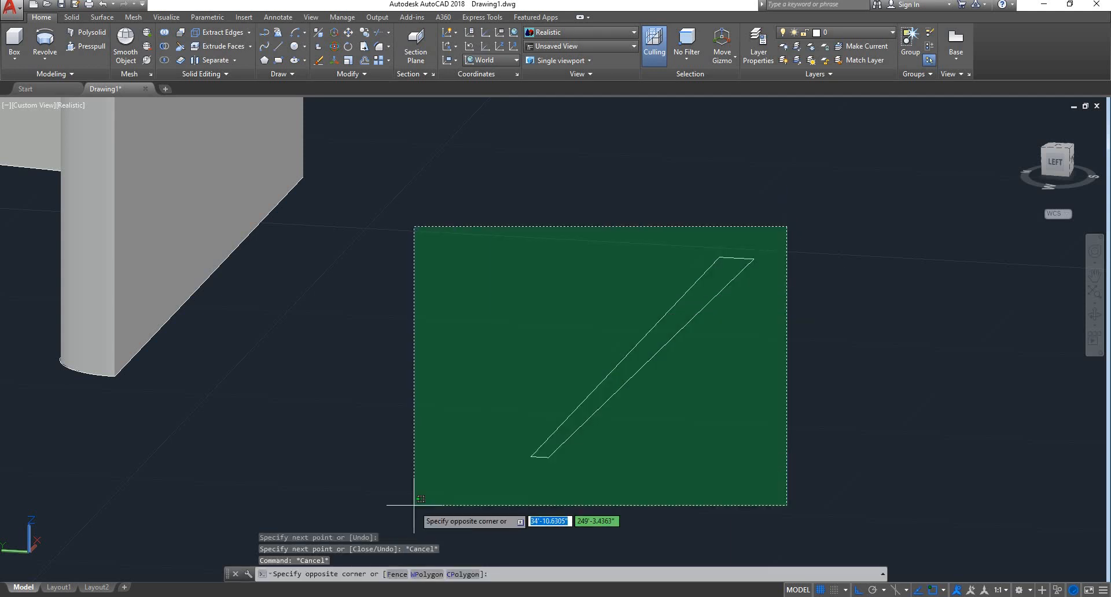
{"action": "left_click", "coordinate": [413, 514]}
{"action": "type", "text": "j"}
{"action": "key", "text": "Return"}
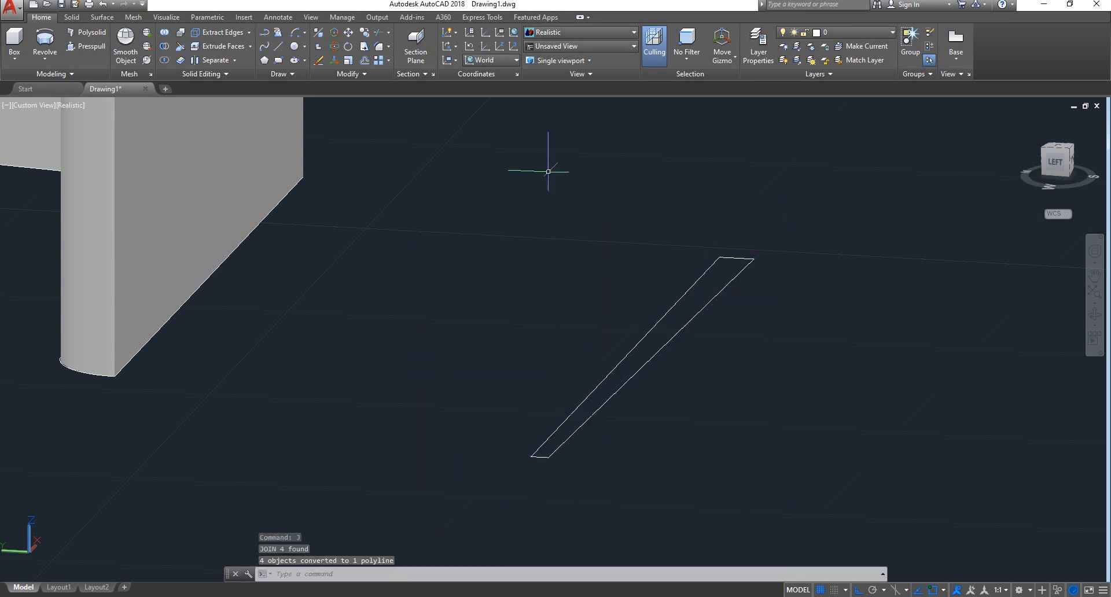
- Revolve the tapered profile 360° around its 2' straight edge to form a solid chair leg
{"action": "left_click", "coordinate": [44, 42]}
{"action": "left_click", "coordinate": [812, 231]}
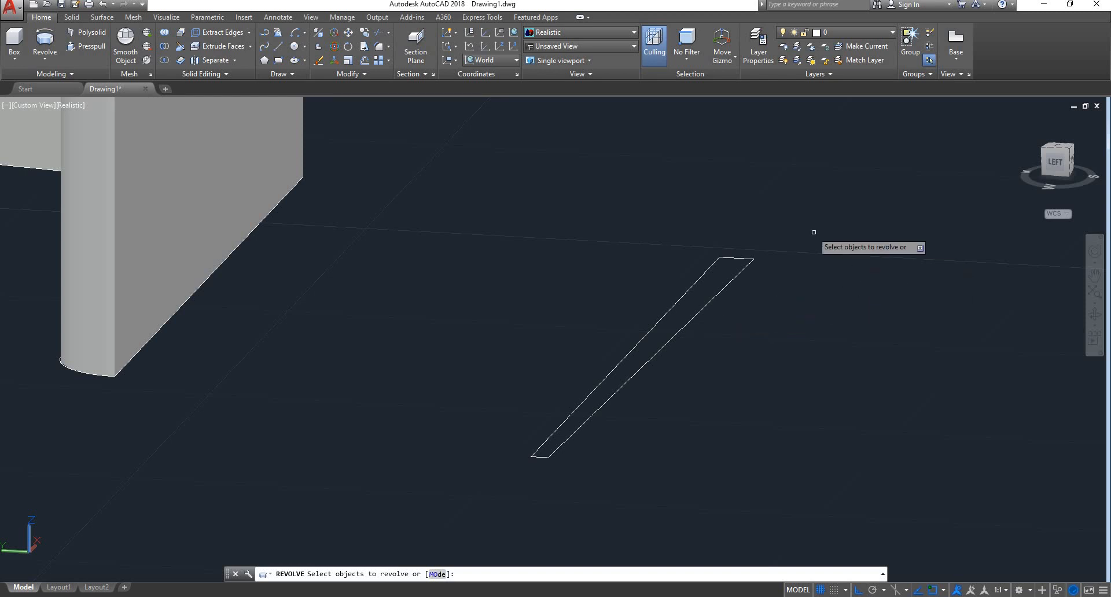
{"action": "left_click", "coordinate": [513, 458]}
{"action": "key", "text": "Return"}
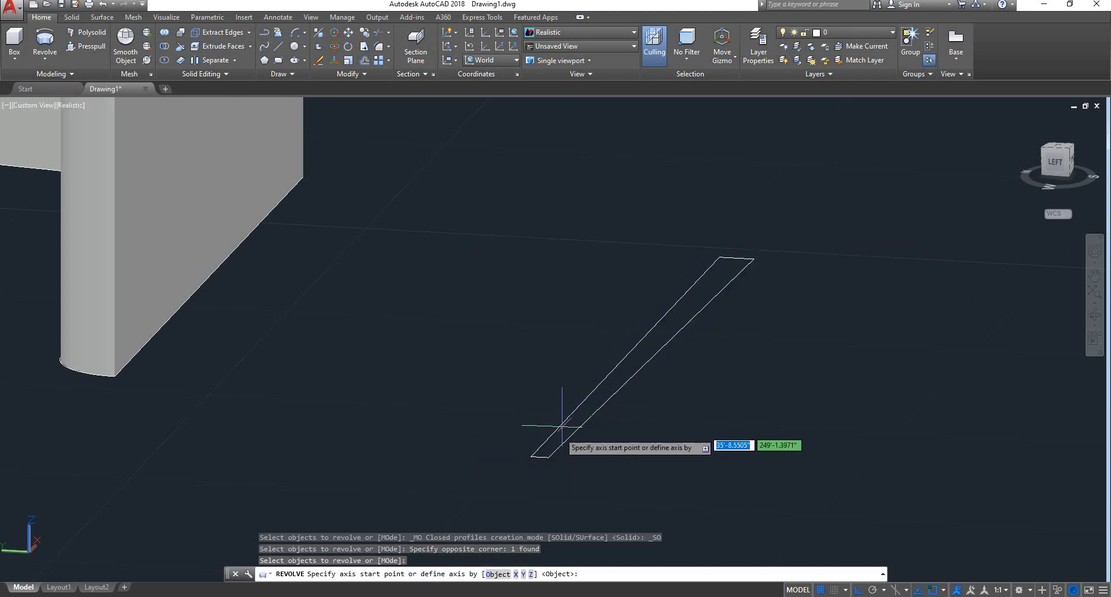
{"action": "left_click", "coordinate": [533, 453]}
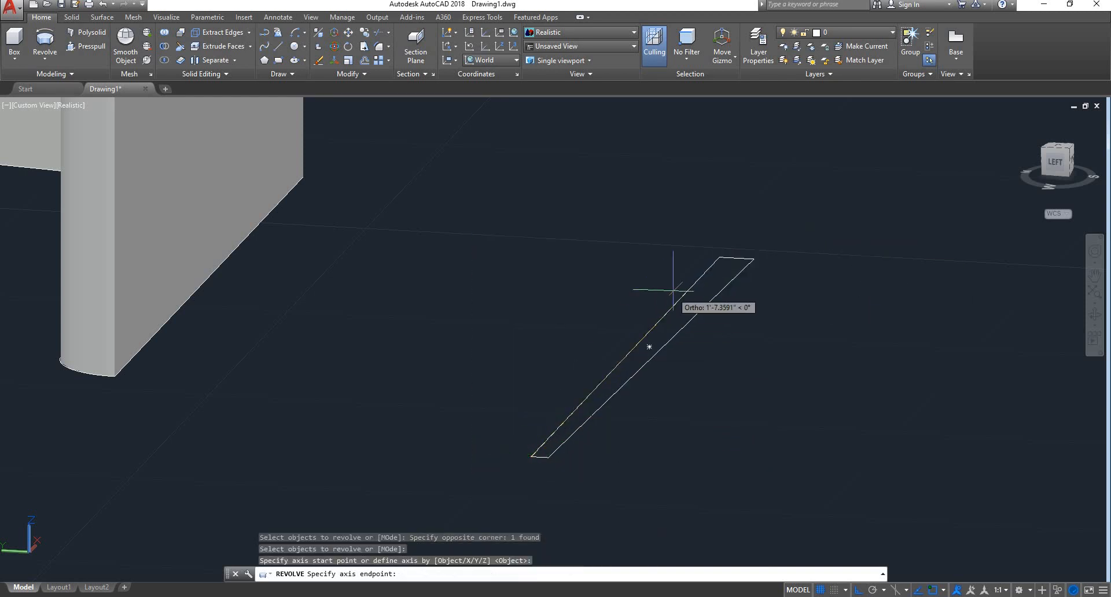
{"action": "left_click", "coordinate": [746, 230]}
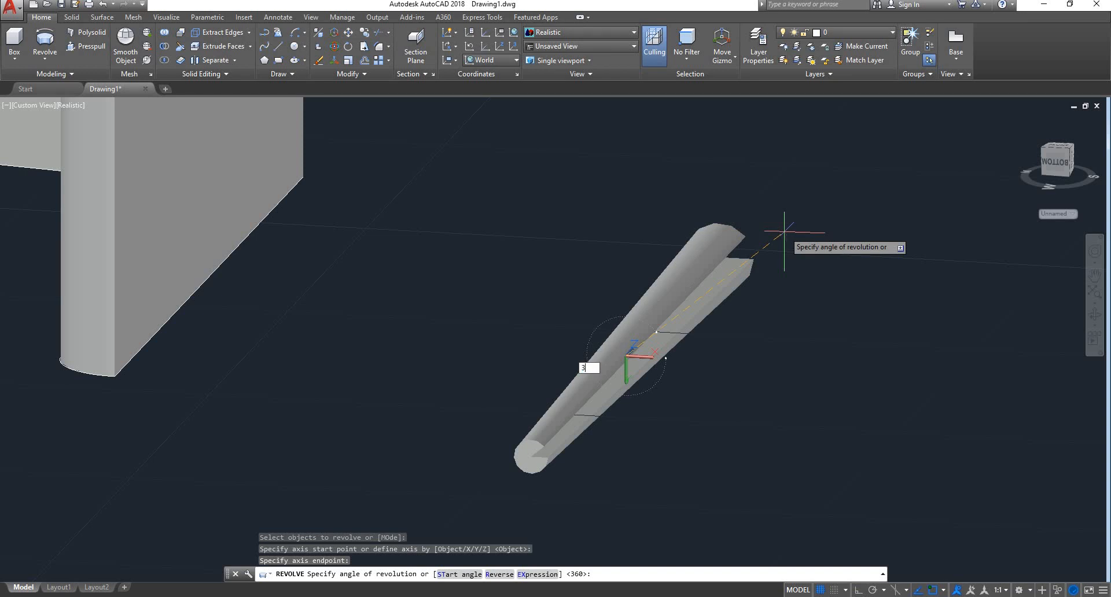
{"action": "type", "text": "360"}
{"action": "key", "text": "Return"}
- Rotate the tapered leg 90° about the vertical axis with 3D Rotate
{"action": "left_click", "coordinate": [689, 300]}
{"action": "scroll", "coordinate": [693, 312], "scroll_direction": "down", "scroll_amount": 4}
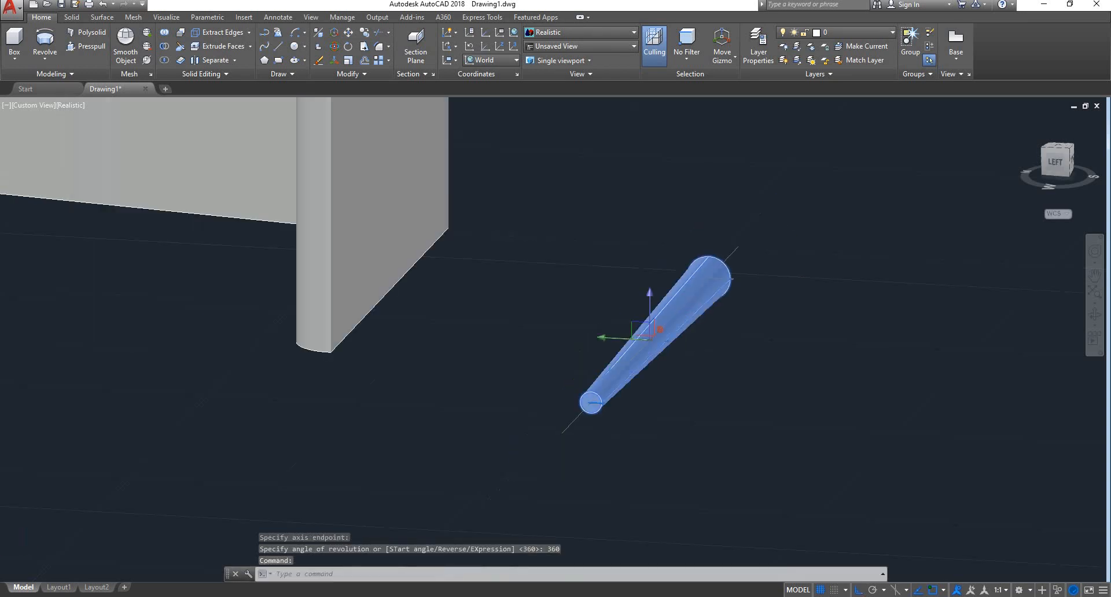
{"action": "left_click", "coordinate": [334, 46]}
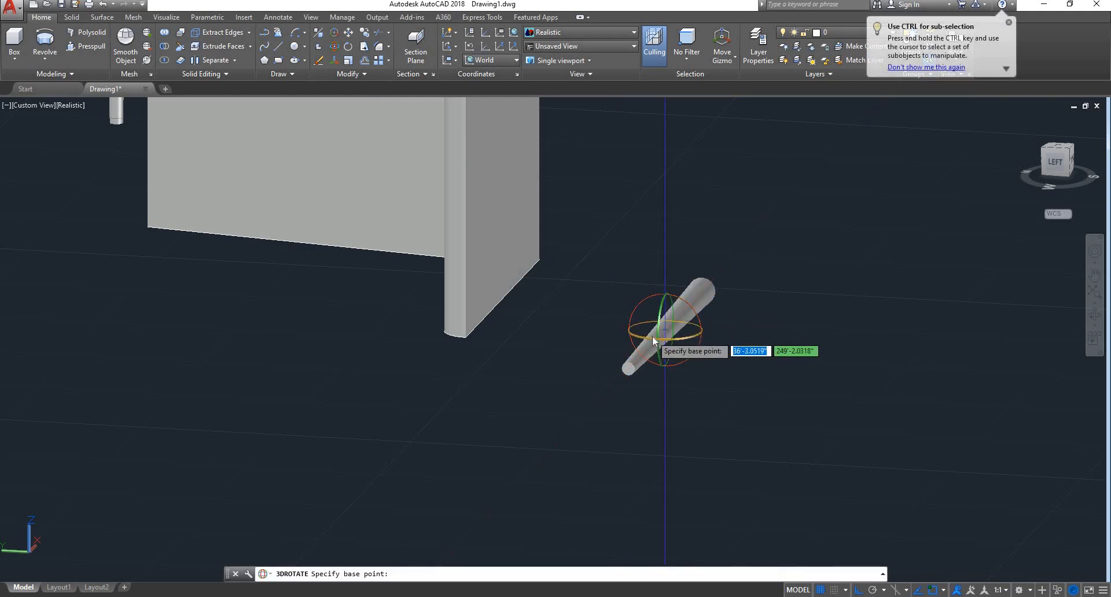
{"action": "left_click", "coordinate": [650, 336]}
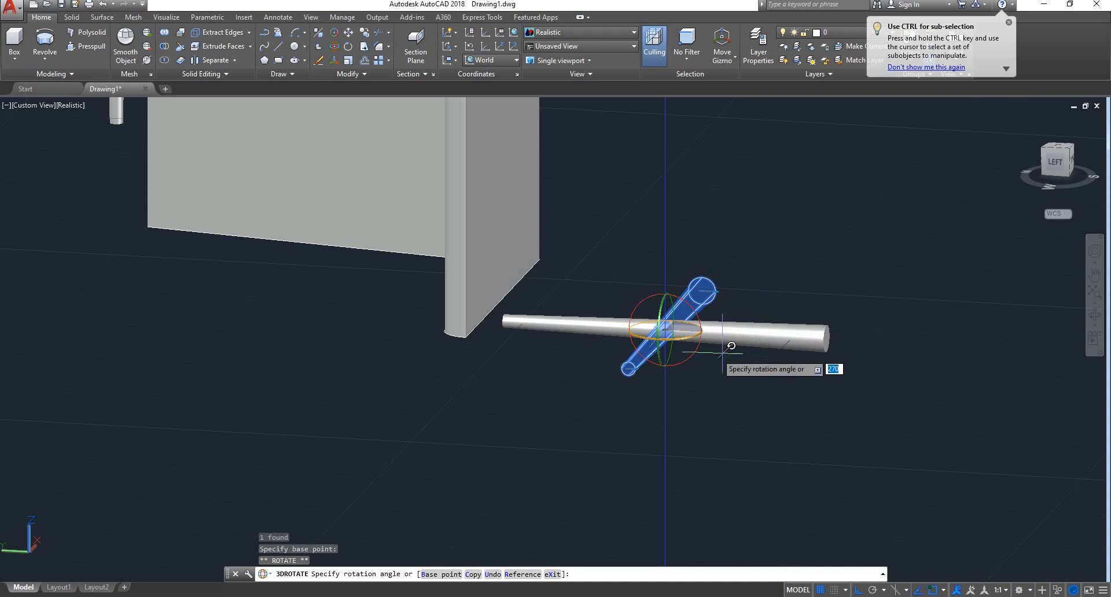
{"action": "left_click", "coordinate": [545, 313]}
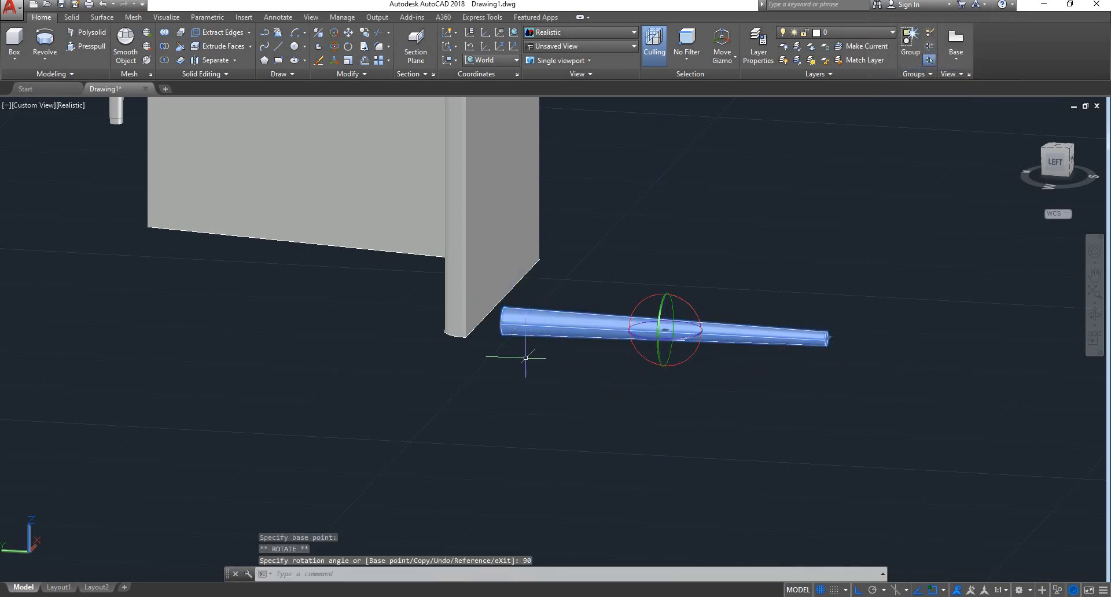
- Rotate the L-shaped solid and the tapered leg together by 90° about the X axis, standing the leg upright
{"action": "left_click", "coordinate": [504, 289]}
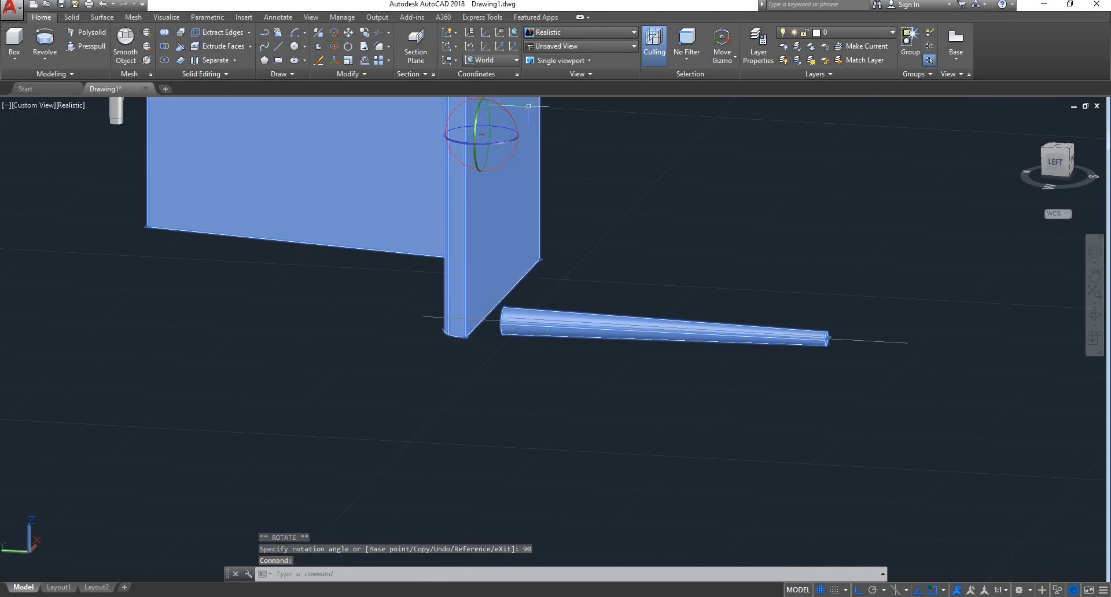
{"action": "left_click", "coordinate": [512, 154]}
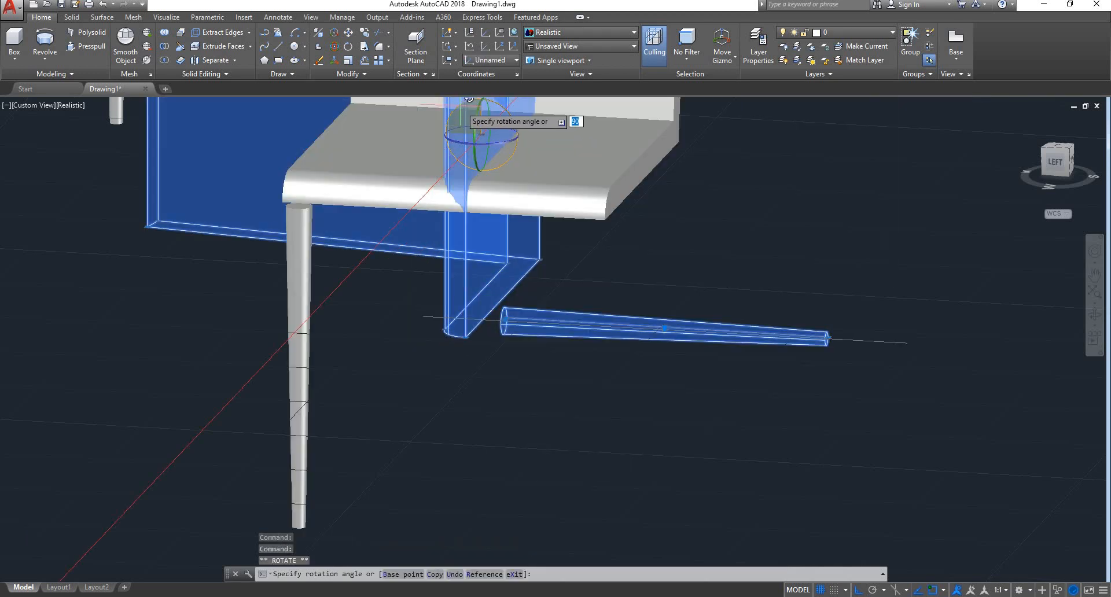
{"action": "key", "text": "Return"}
{"action": "key", "text": "Escape"}
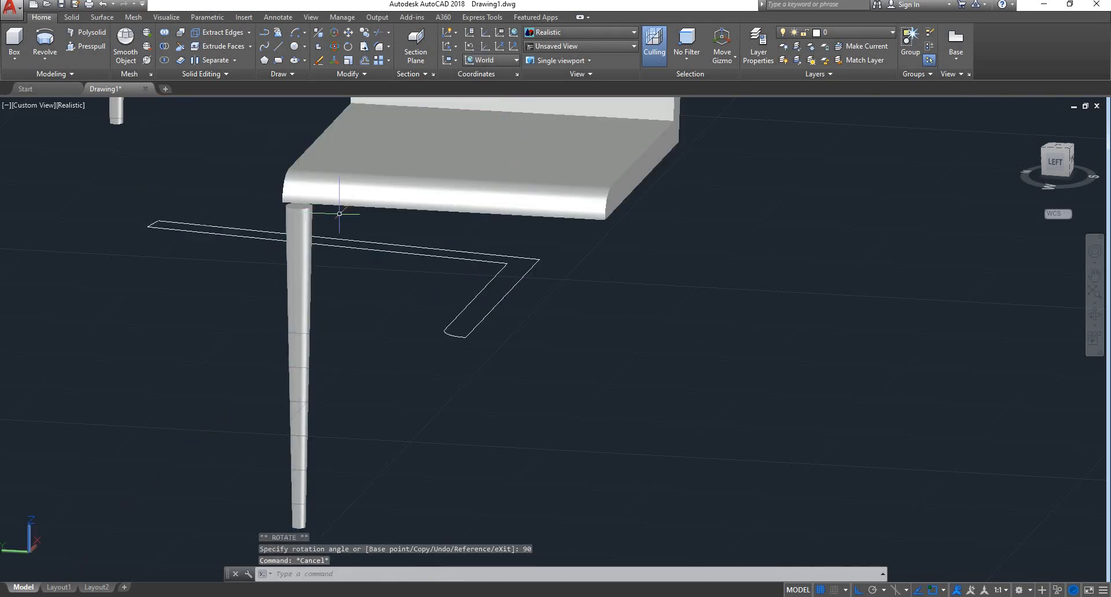
{"action": "left_click", "coordinate": [297, 238]}
{"action": "scroll", "coordinate": [292, 231], "scroll_direction": "up", "scroll_amount": 3}
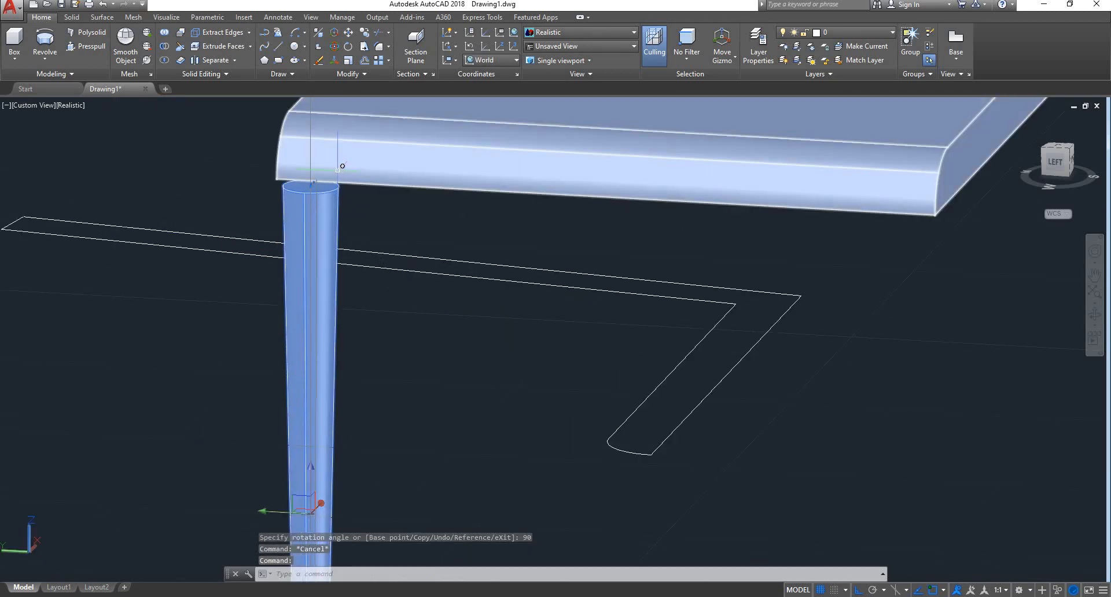
{"action": "type", "text": "m"}
{"action": "key", "text": "Return"}
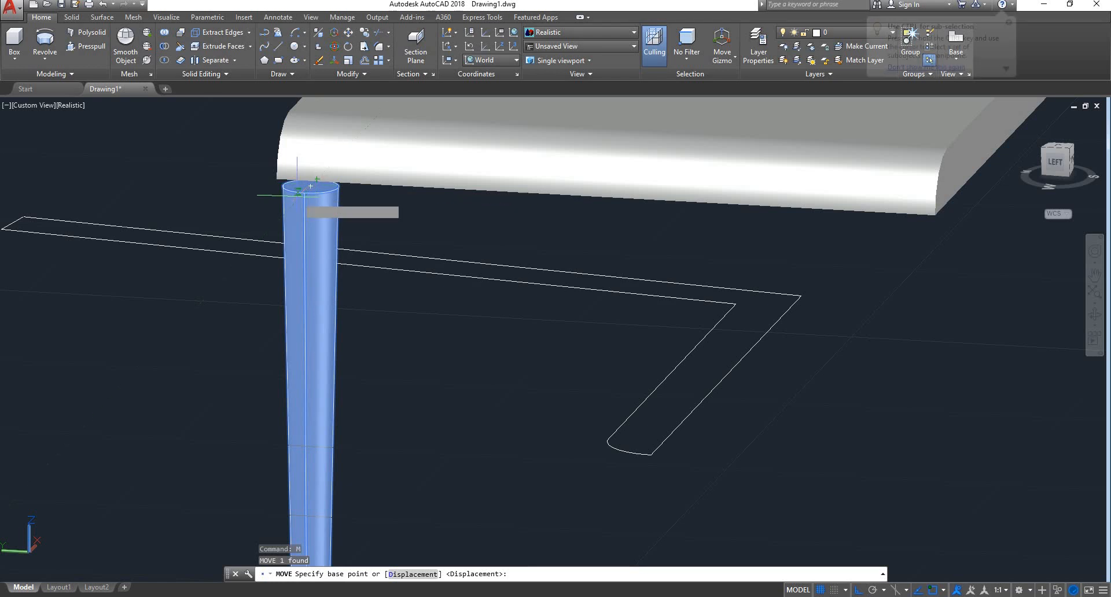
{"action": "left_click", "coordinate": [306, 189]}
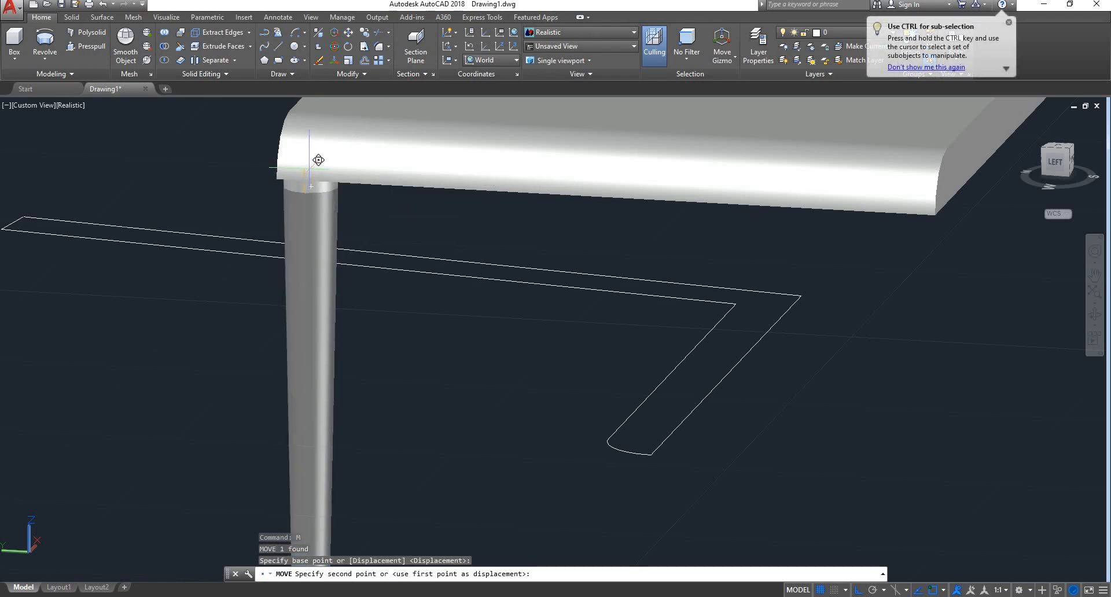
{"action": "key", "text": "Escape"}
{"action": "scroll", "coordinate": [404, 219], "scroll_direction": "down", "scroll_amount": 5}
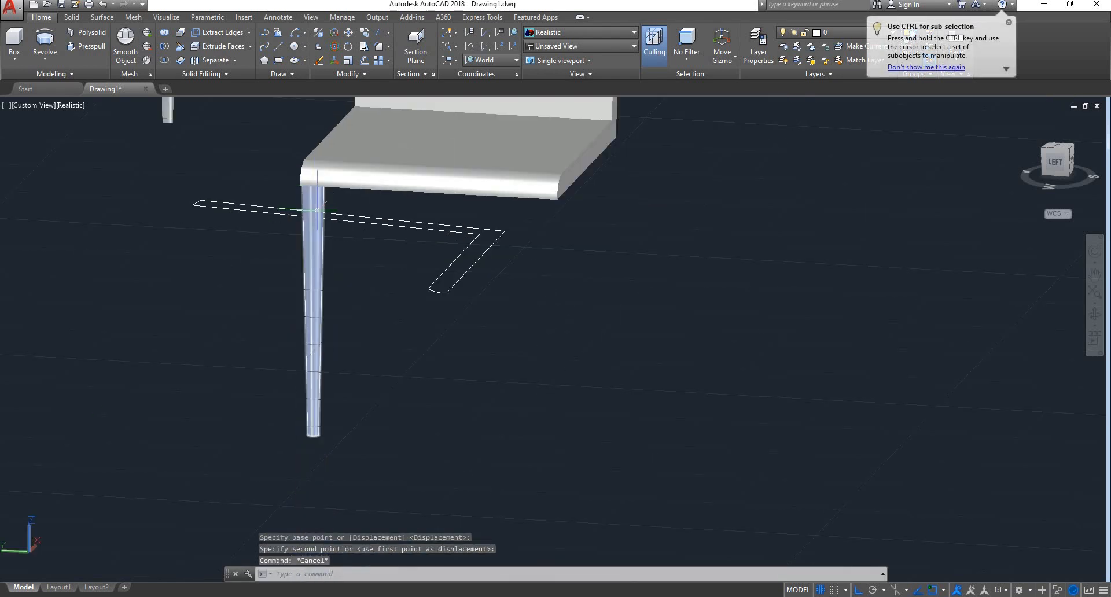
- In the Left view, move the tapered leg so its upper outer corner meets the seat's lower corner
{"action": "left_click", "coordinate": [1059, 166]}
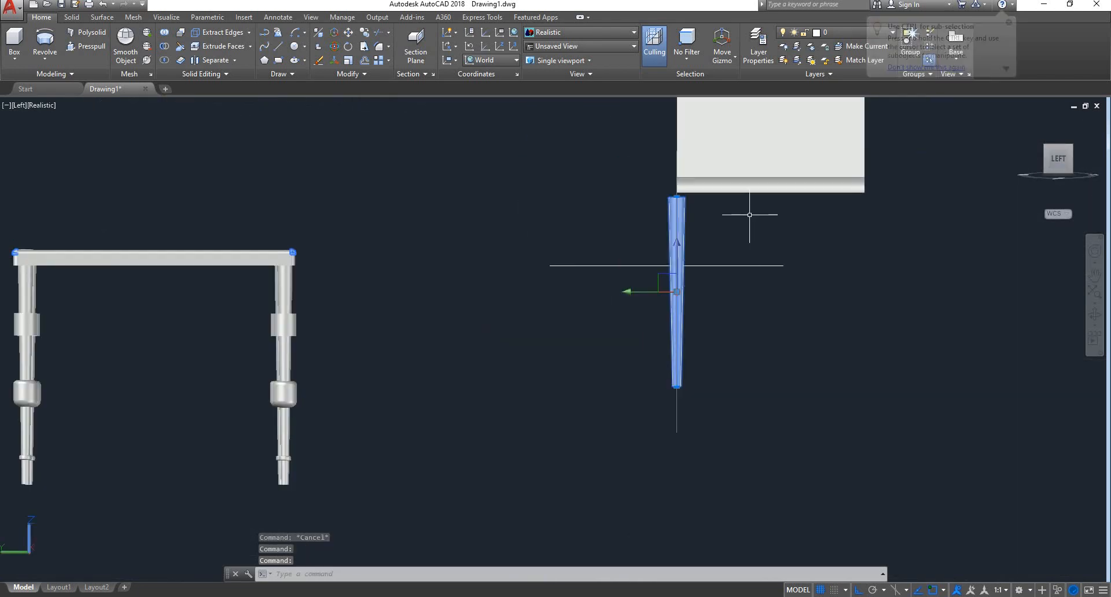
{"action": "middle_click_drag", "start_coordinate": [749, 215], "coordinate": [472, 211]}
{"action": "scroll", "coordinate": [466, 205], "scroll_direction": "up", "scroll_amount": 3}
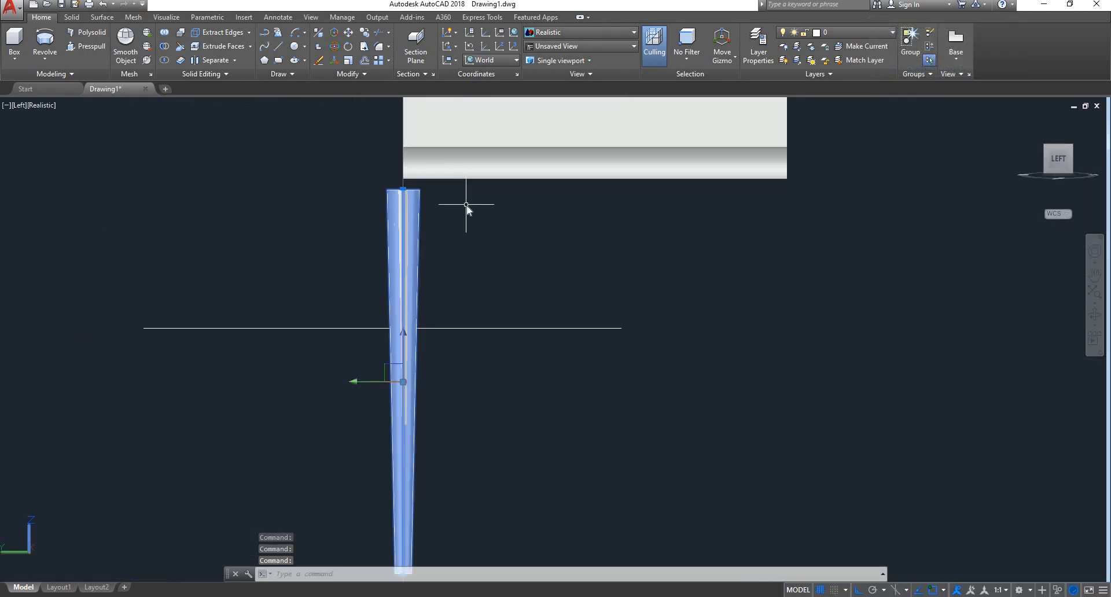
{"action": "type", "text": "m"}
{"action": "key", "text": "Return"}
{"action": "left_click", "coordinate": [387, 189]}
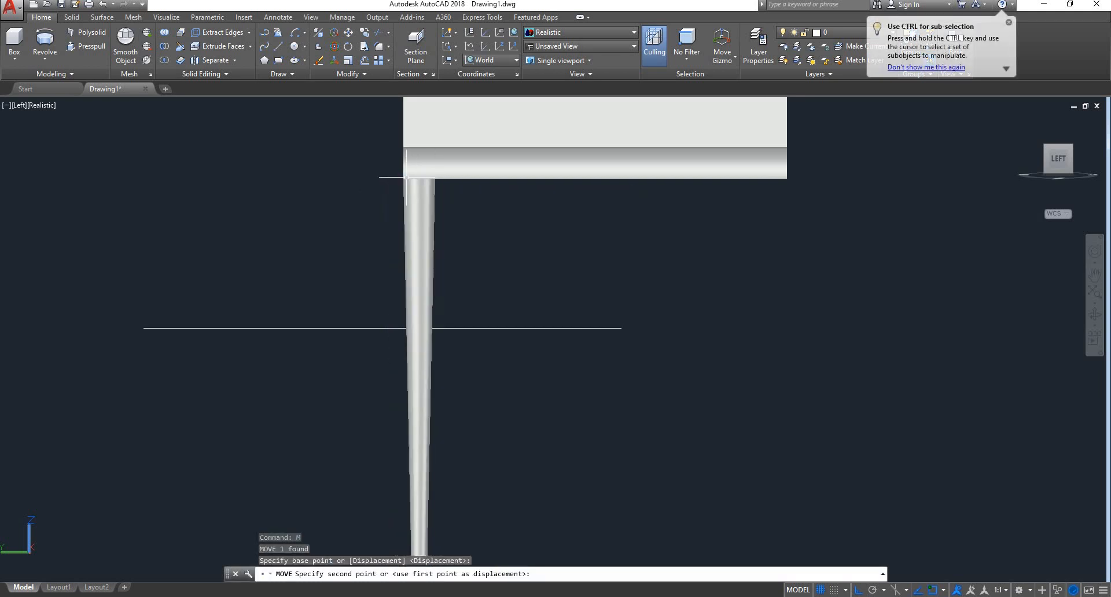
{"action": "left_click", "coordinate": [411, 184]}
- Copy the tapered leg from its top centre to the opposite corner under the seat's front edge
{"action": "left_click", "coordinate": [412, 185]}
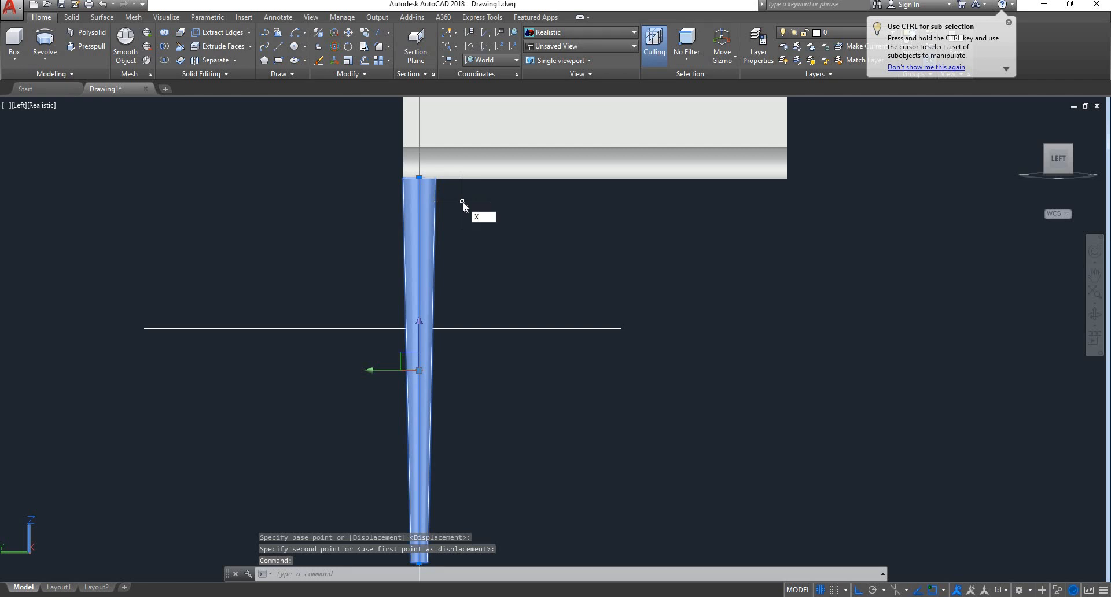
{"action": "key", "text": "Escape"}
{"action": "type", "text": "c"}
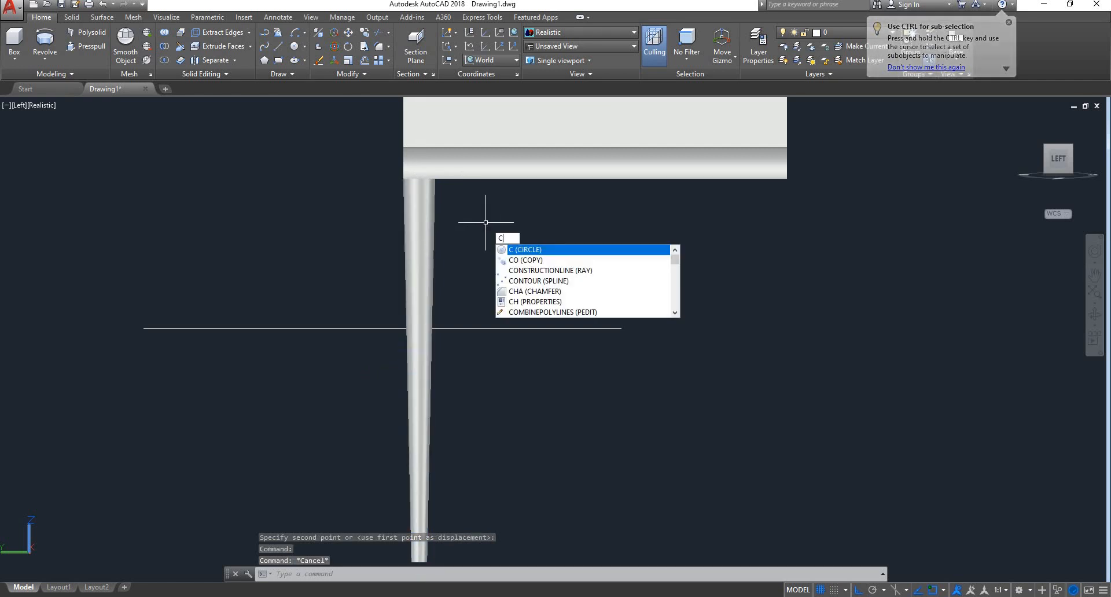
{"action": "key", "text": "Escape"}
{"action": "left_click", "coordinate": [427, 234]}
{"action": "type", "text": "co"}
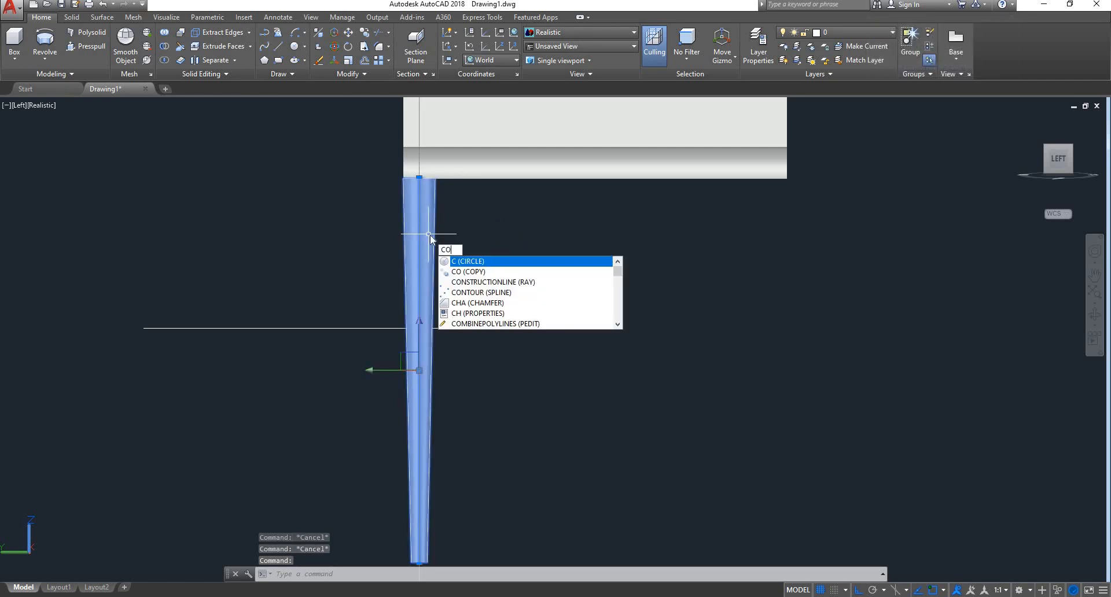
{"action": "key", "text": "Return"}
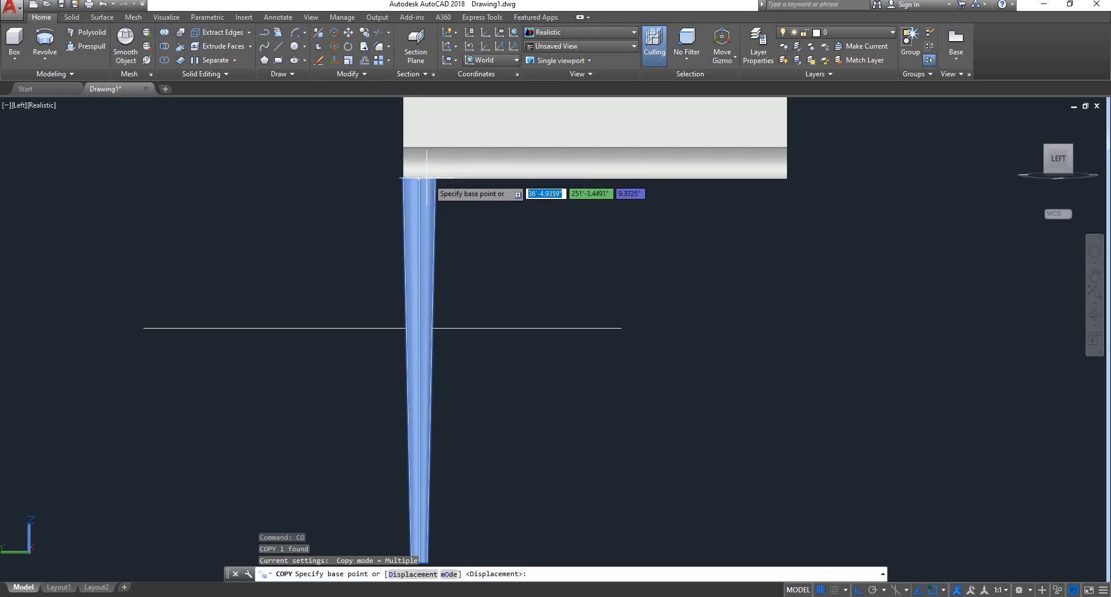
{"action": "left_click", "coordinate": [419, 178]}
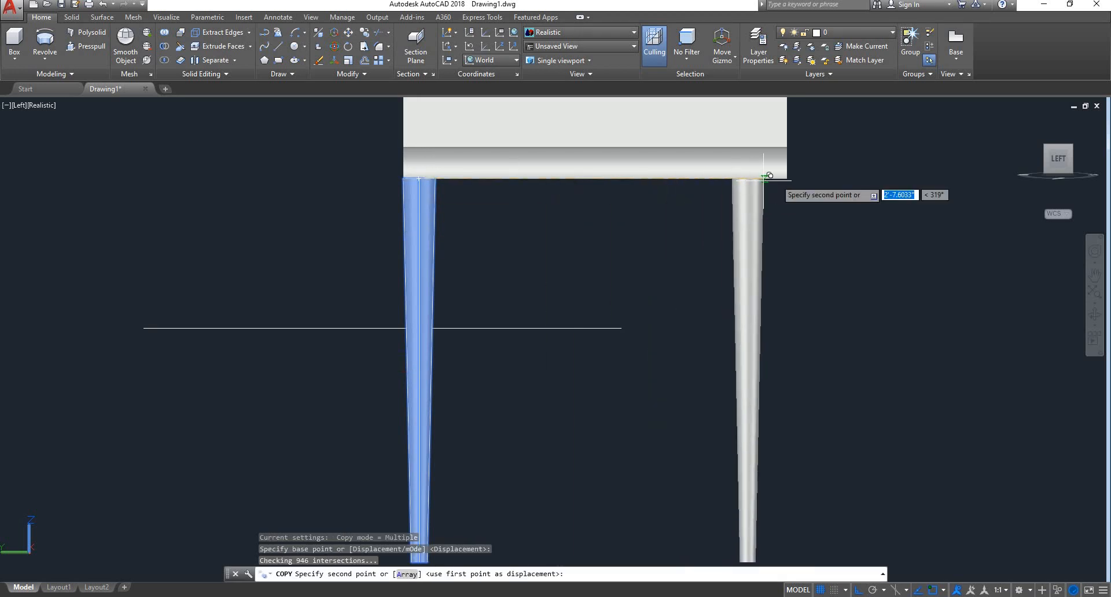
{"action": "left_click", "coordinate": [793, 174]}
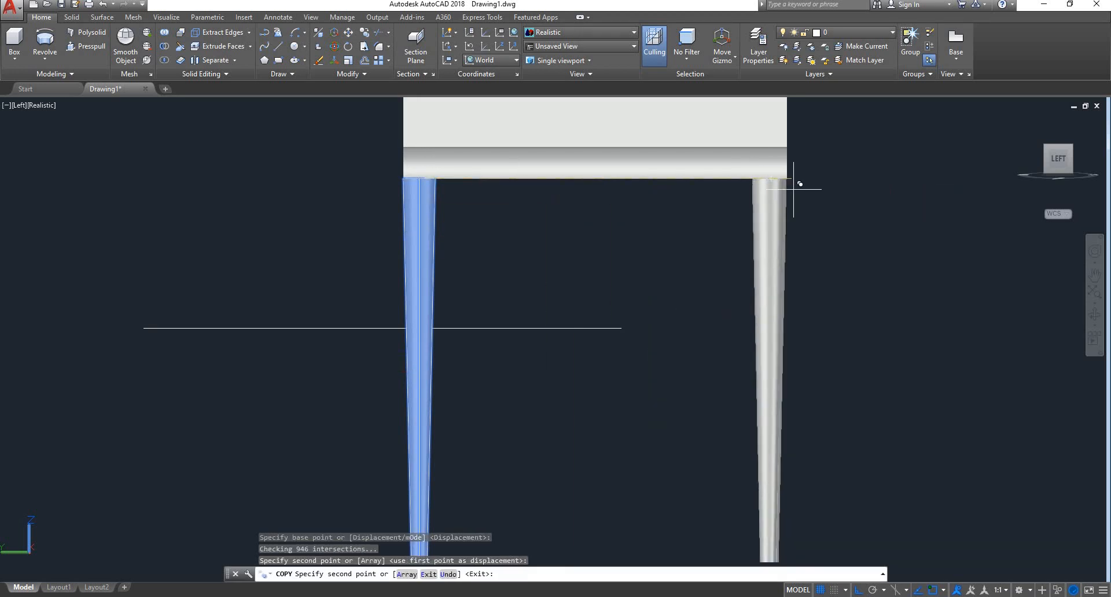
{"action": "key", "text": "Escape"}
- Shift the original front leg slightly inward along the X axis so it sits under the seat's rounded front edge
{"action": "middle_click_drag", "start_coordinate": [823, 236], "coordinate": [696, 273]}
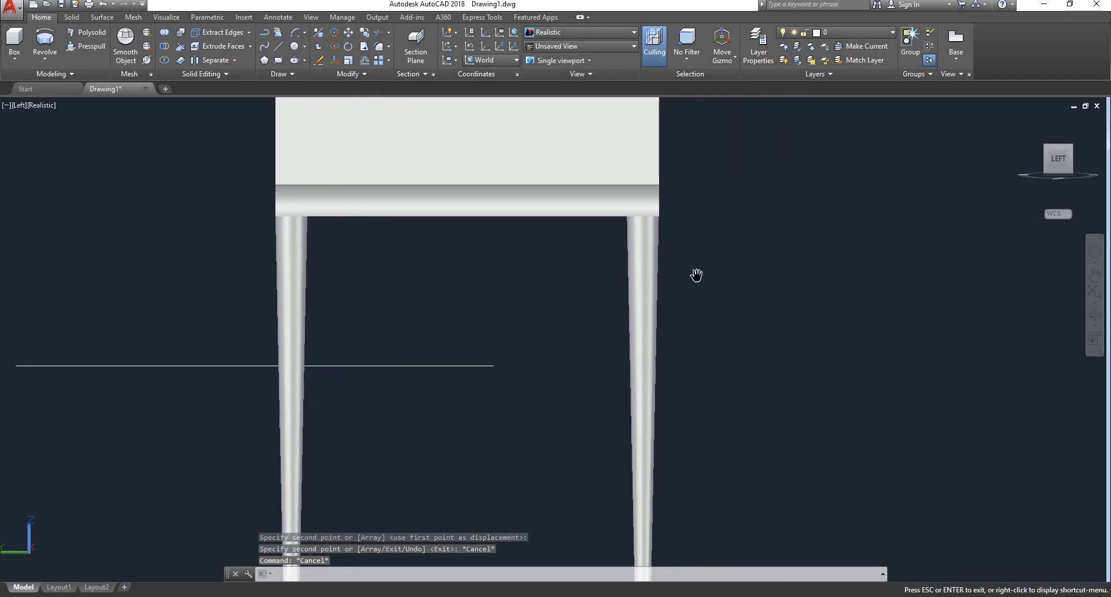
{"action": "scroll", "coordinate": [696, 273], "scroll_direction": "down", "scroll_amount": 4}
{"action": "middle_click_drag", "start_coordinate": [764, 258], "coordinate": [744, 271], "text": "shift"}
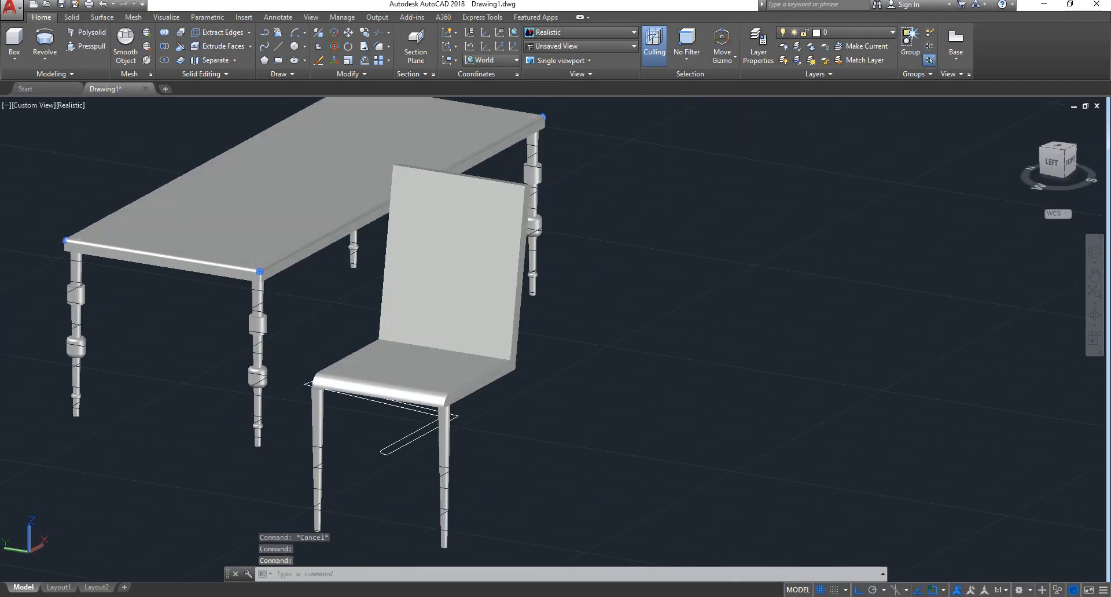
{"action": "middle_click_drag", "start_coordinate": [595, 300], "coordinate": [825, 213]}
{"action": "middle_click_drag", "start_coordinate": [787, 276], "coordinate": [677, 305], "text": "shift"}
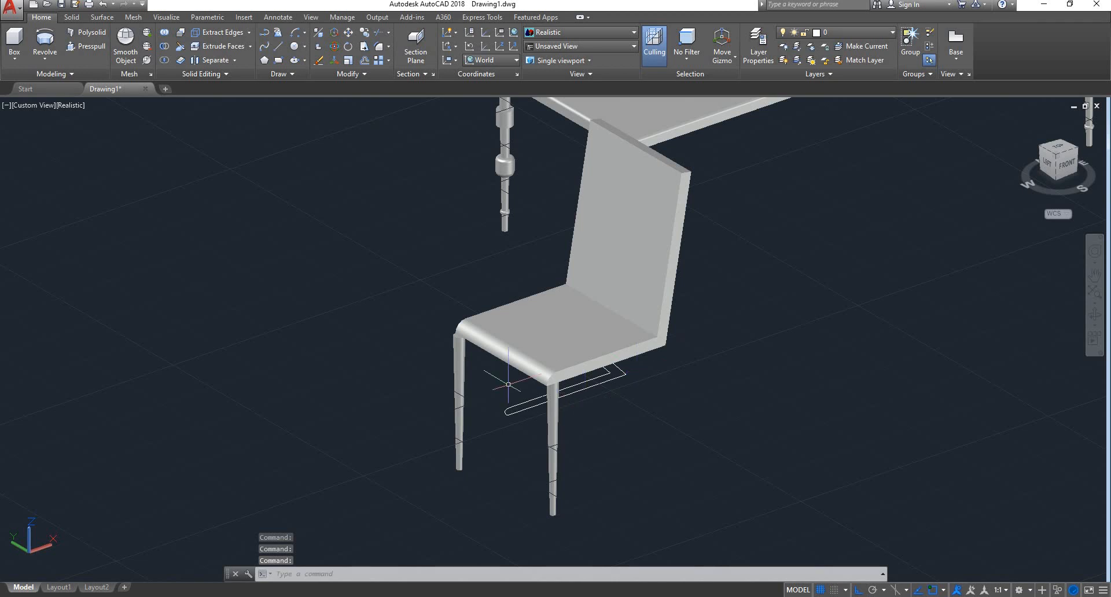
{"action": "left_click", "coordinate": [461, 357]}
{"action": "scroll", "coordinate": [461, 353], "scroll_direction": "up", "scroll_amount": 4}
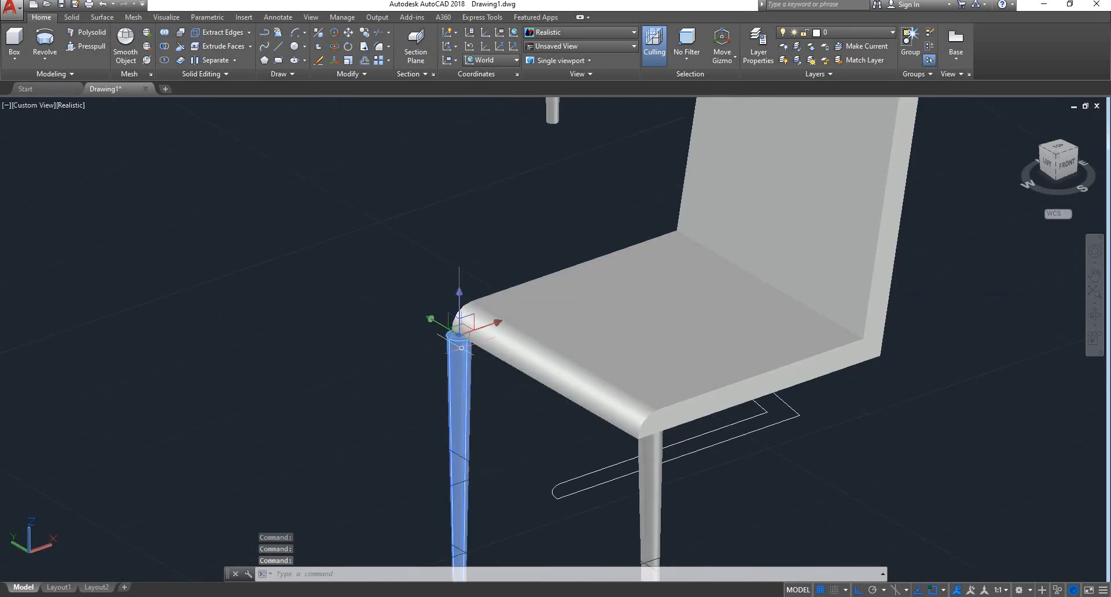
{"action": "left_click", "coordinate": [493, 324]}
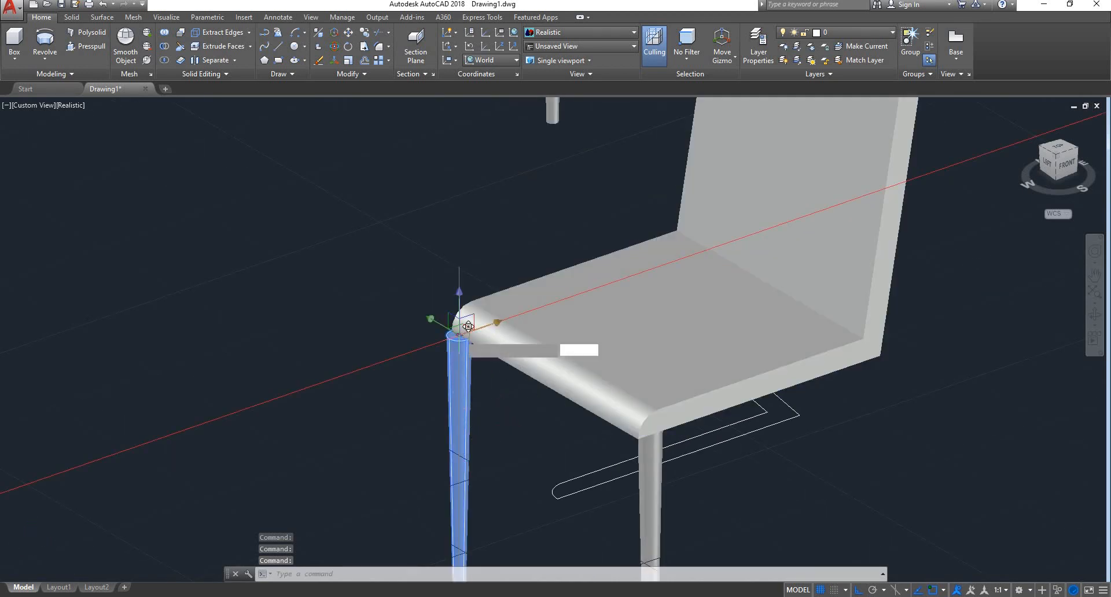
{"action": "left_click", "coordinate": [489, 319]}
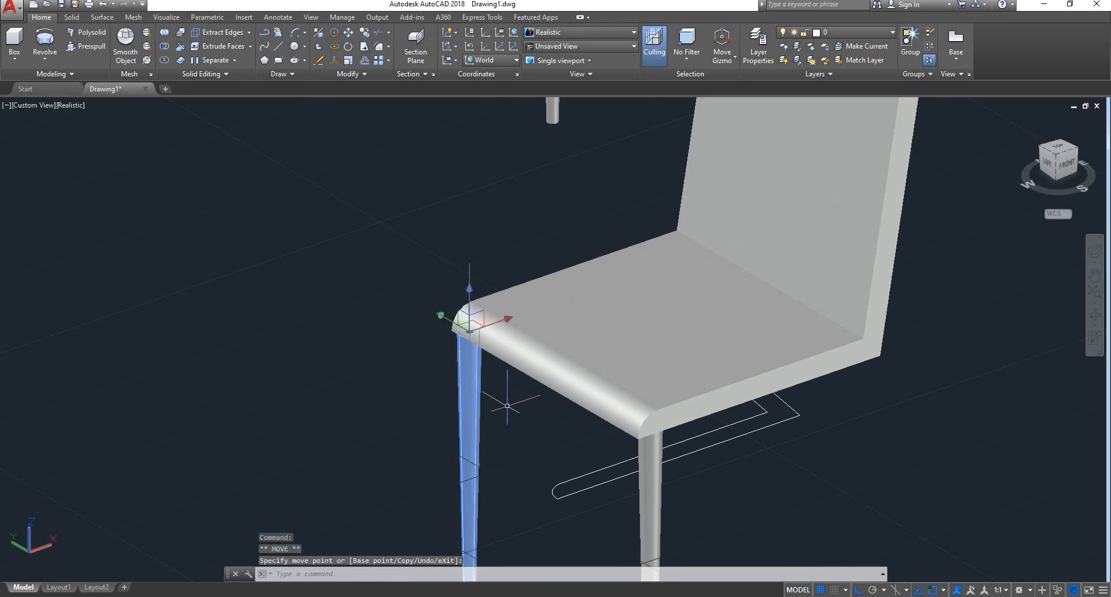
- Copy both front legs about 1'-7" along the X axis to stand under the rear of the seat
{"action": "left_click", "coordinate": [658, 464]}
{"action": "left_click", "coordinate": [600, 507]}
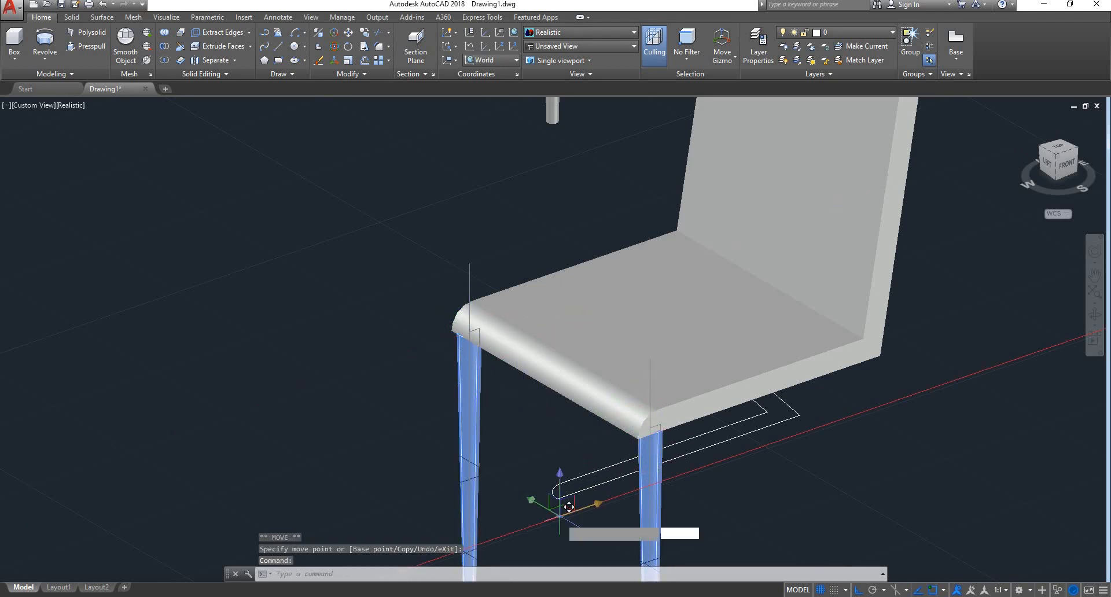
{"action": "type", "text": "C"}
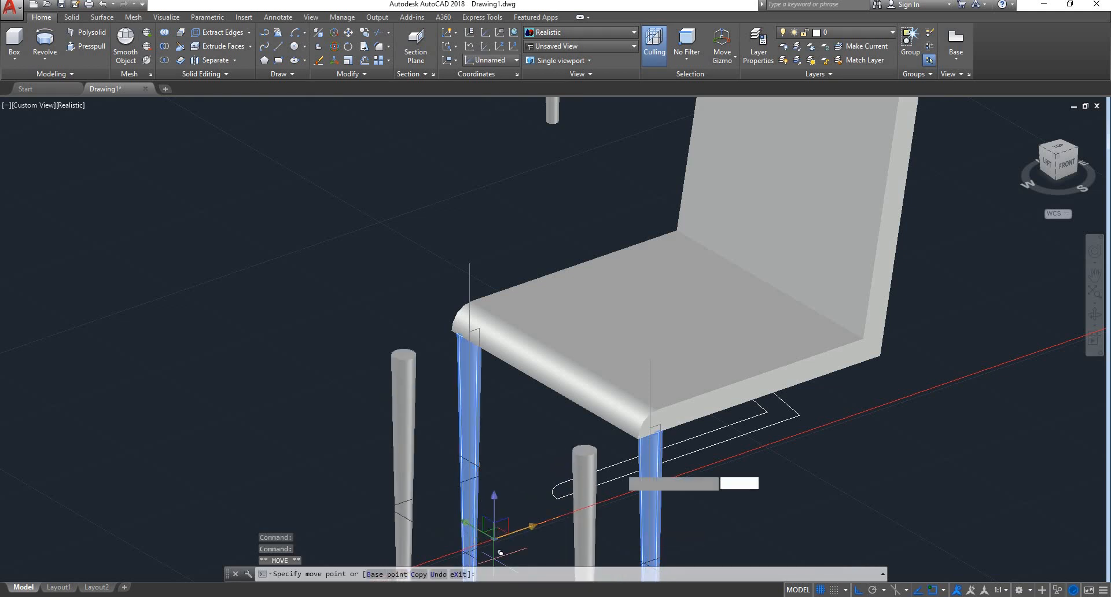
{"action": "key", "text": "Return"}
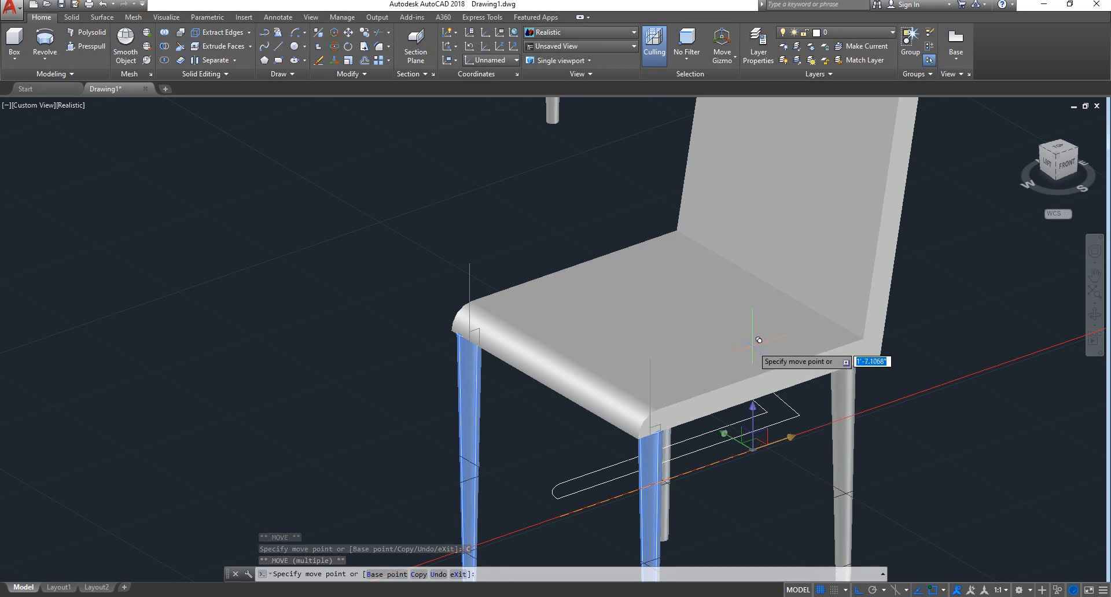
{"action": "key", "text": "Escape"}
{"action": "scroll", "coordinate": [665, 332], "scroll_direction": "down", "scroll_amount": 4}
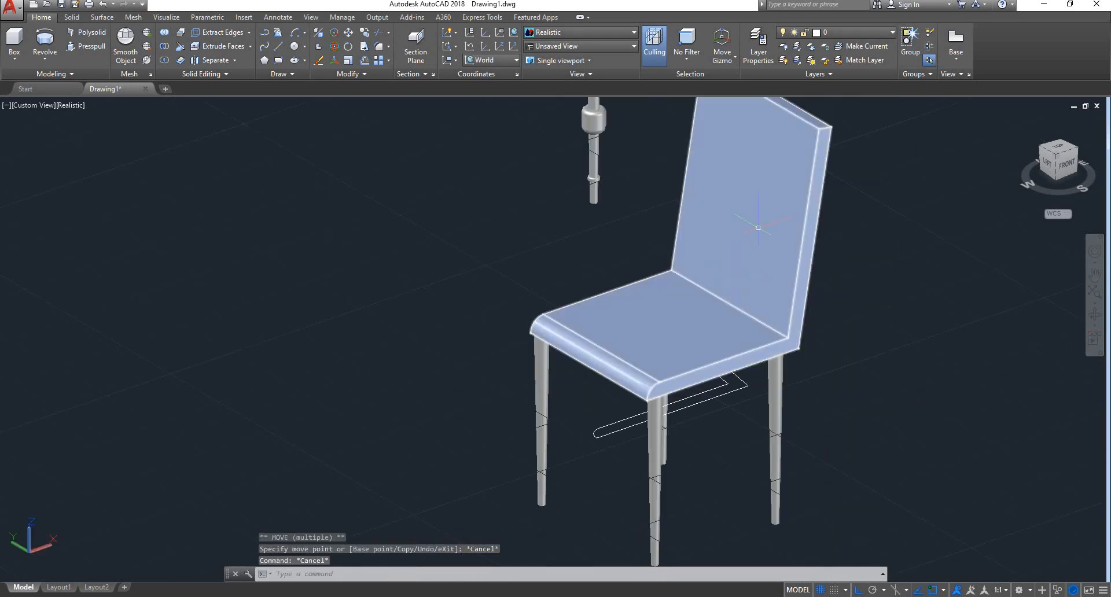
- Fillet the inner edge between seat and backrest and the backrest's upper front edge with a 2" radius
{"action": "middle_click_drag", "start_coordinate": [771, 188], "coordinate": [661, 252]}
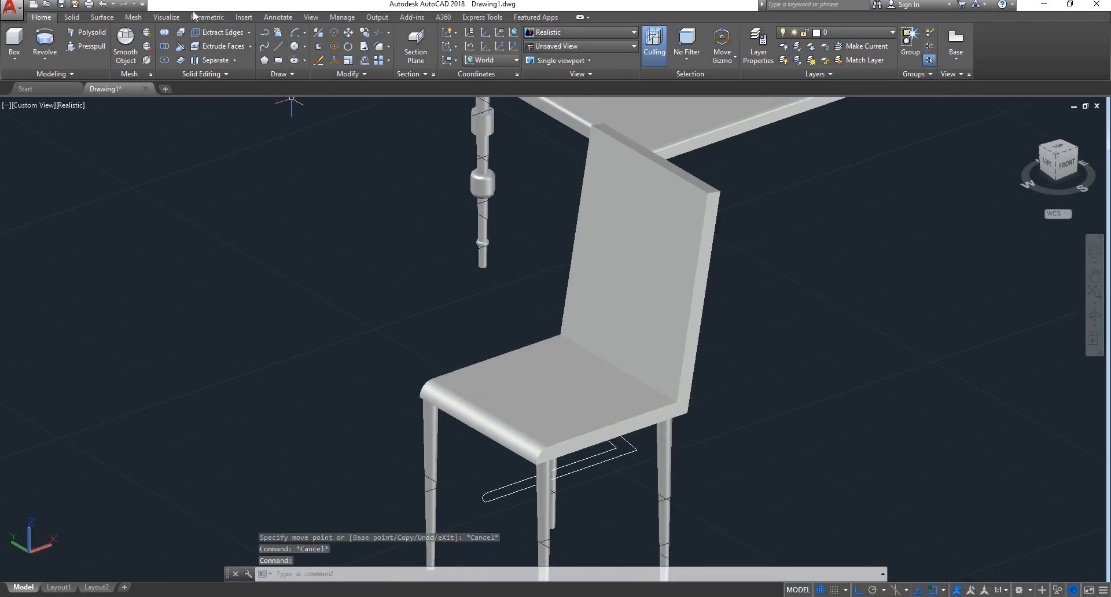
{"action": "left_click", "coordinate": [80, 21]}
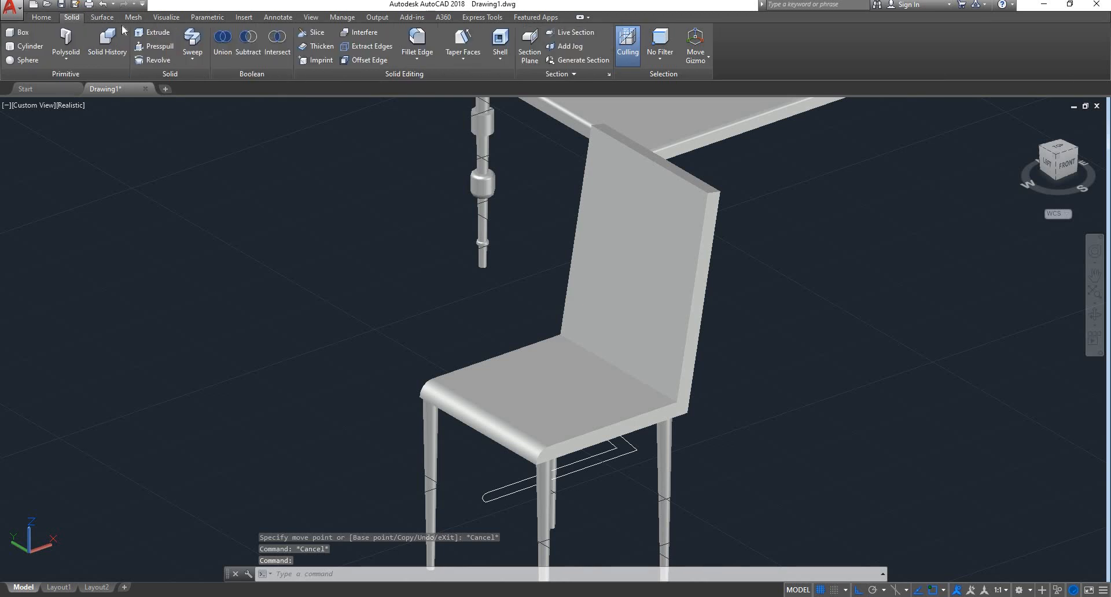
{"action": "left_click", "coordinate": [417, 40]}
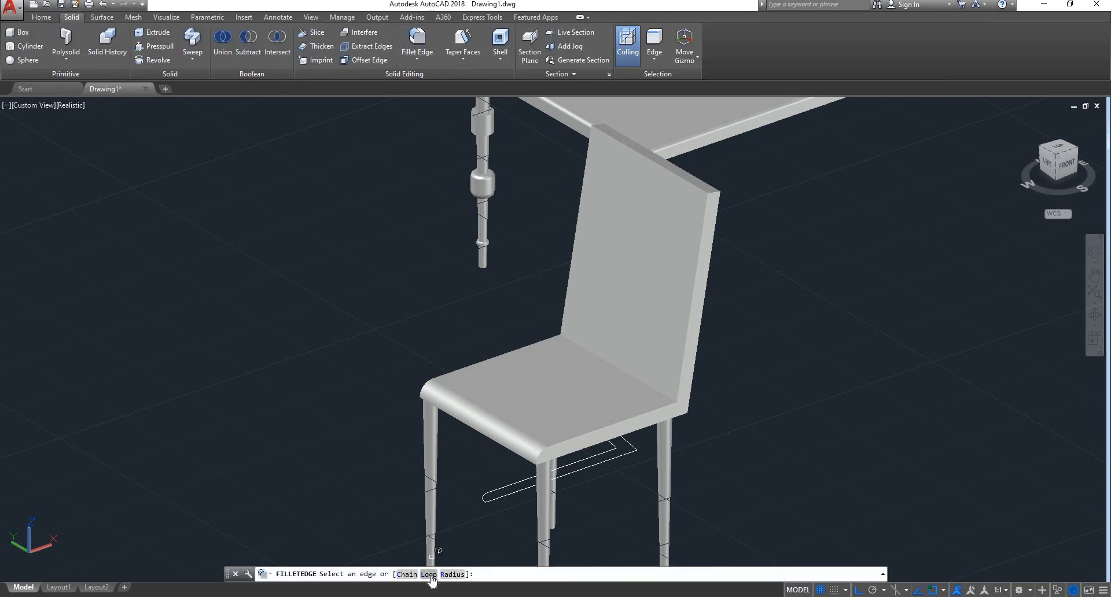
{"action": "left_click", "coordinate": [453, 574]}
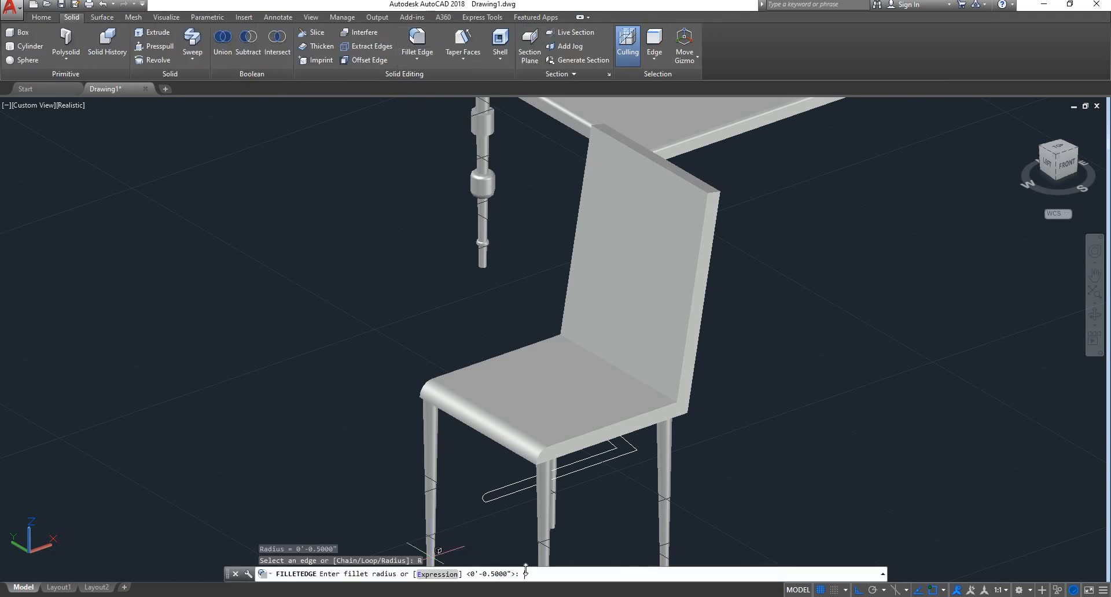
{"action": "type", "text": "2\""}
{"action": "key", "text": "Return"}
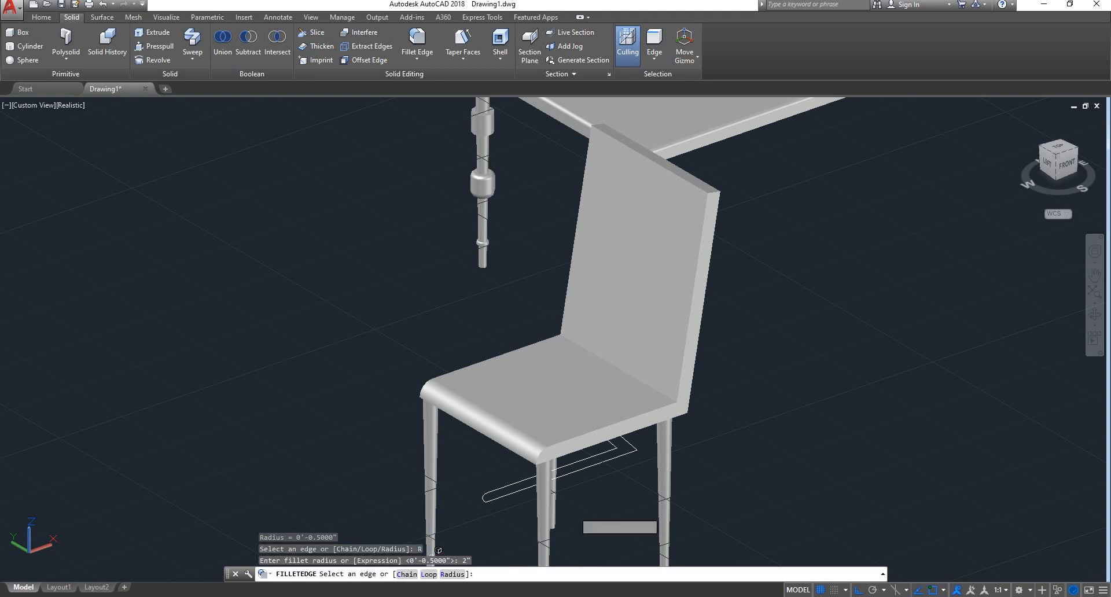
{"action": "left_click", "coordinate": [663, 393]}
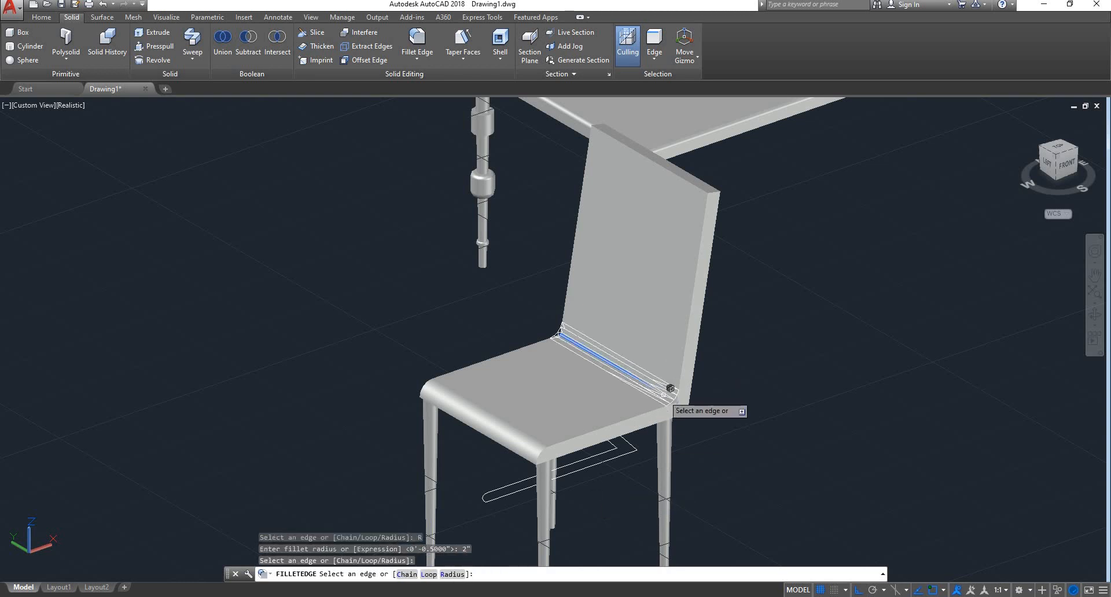
{"action": "left_click", "coordinate": [692, 173]}
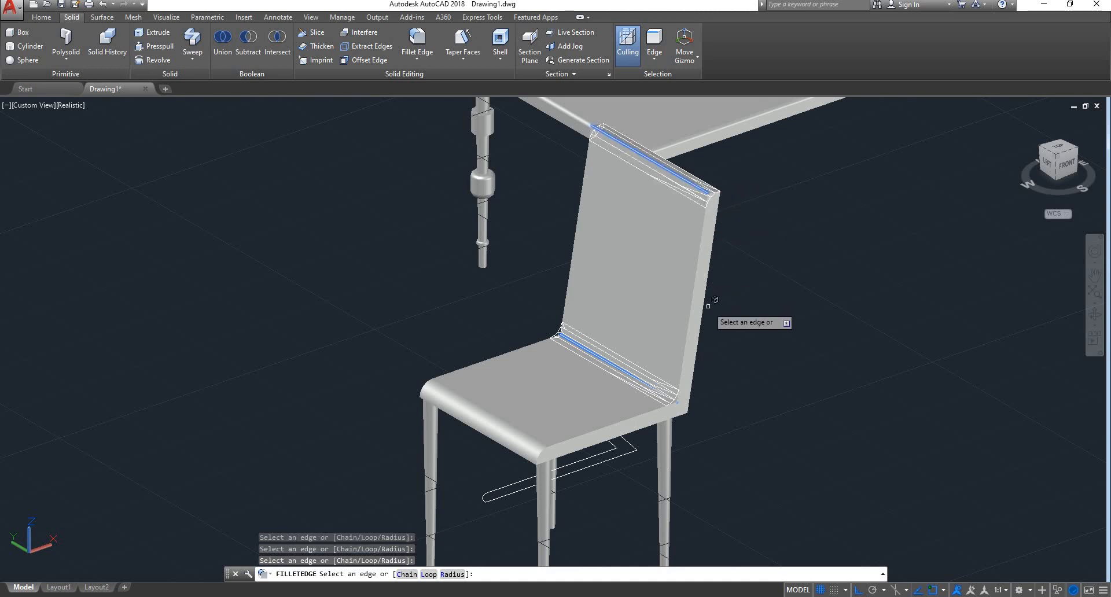
{"action": "key", "text": "Return"}
{"action": "key", "text": "Return"}
{"action": "scroll", "coordinate": [693, 356], "scroll_direction": "down", "scroll_amount": 3}
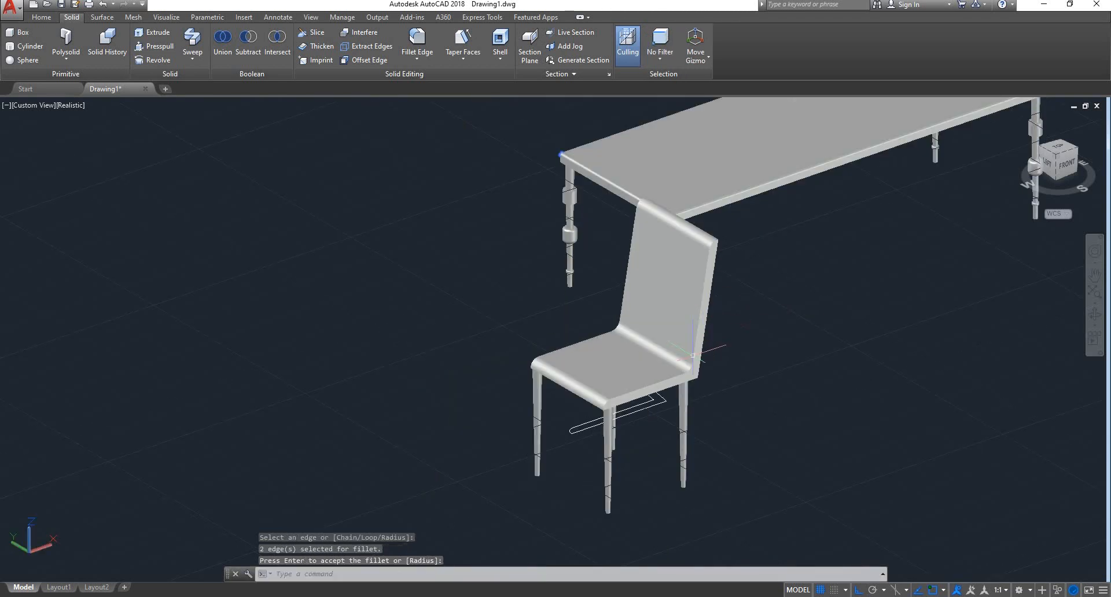
{"action": "key", "text": "Return"}
- Group the seat and backrest solid with its four legs
{"action": "left_click", "coordinate": [650, 363]}
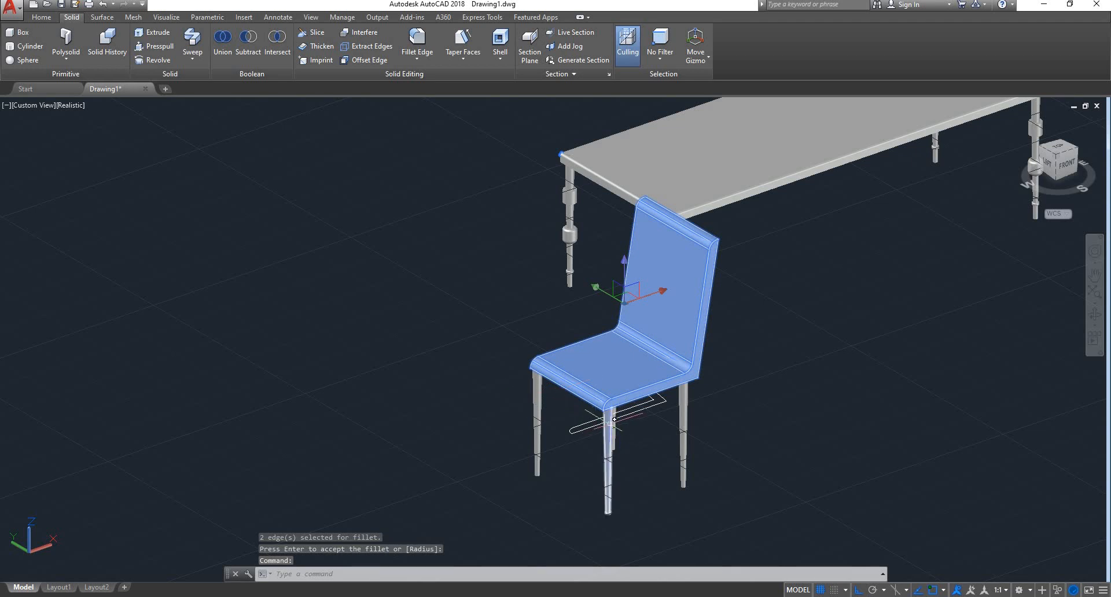
{"action": "left_click", "coordinate": [610, 421]}
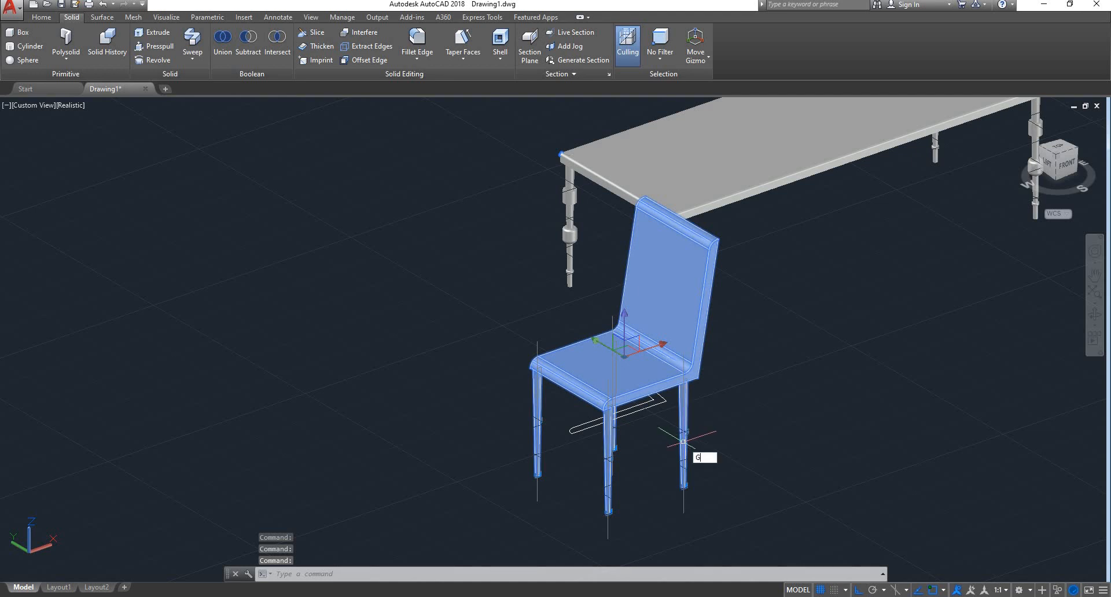
{"action": "type", "text": "G"}
{"action": "key", "text": "Return"}
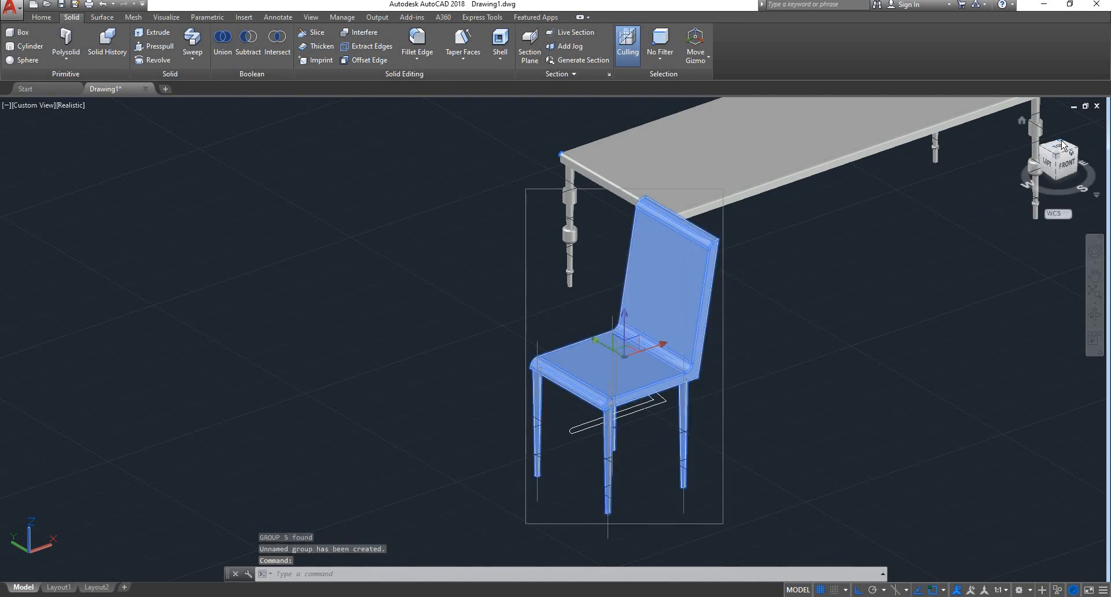
- Rotate the grouped chair 90° about the vertical axis with 3D Rotate
{"action": "left_click", "coordinate": [1061, 149]}
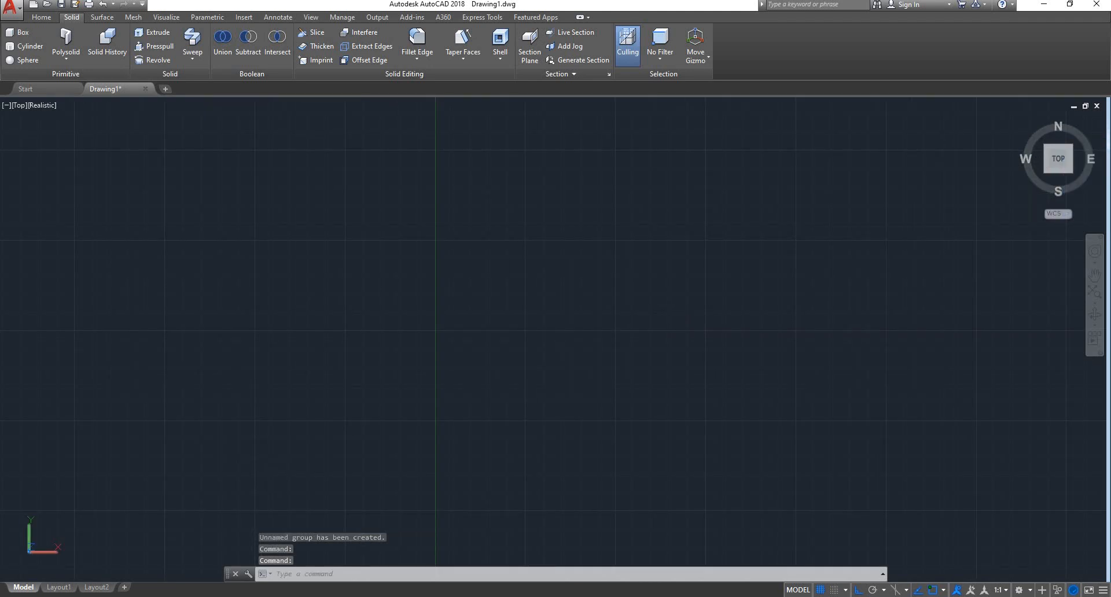
{"action": "middle_click_drag", "start_coordinate": [683, 342], "coordinate": [717, 306]}
{"action": "middle_click_drag", "start_coordinate": [357, 356], "coordinate": [501, 281], "text": "shift"}
{"action": "scroll", "coordinate": [624, 538], "scroll_direction": "down", "scroll_amount": 6}
{"action": "scroll", "coordinate": [619, 544], "scroll_direction": "down", "scroll_amount": 2}
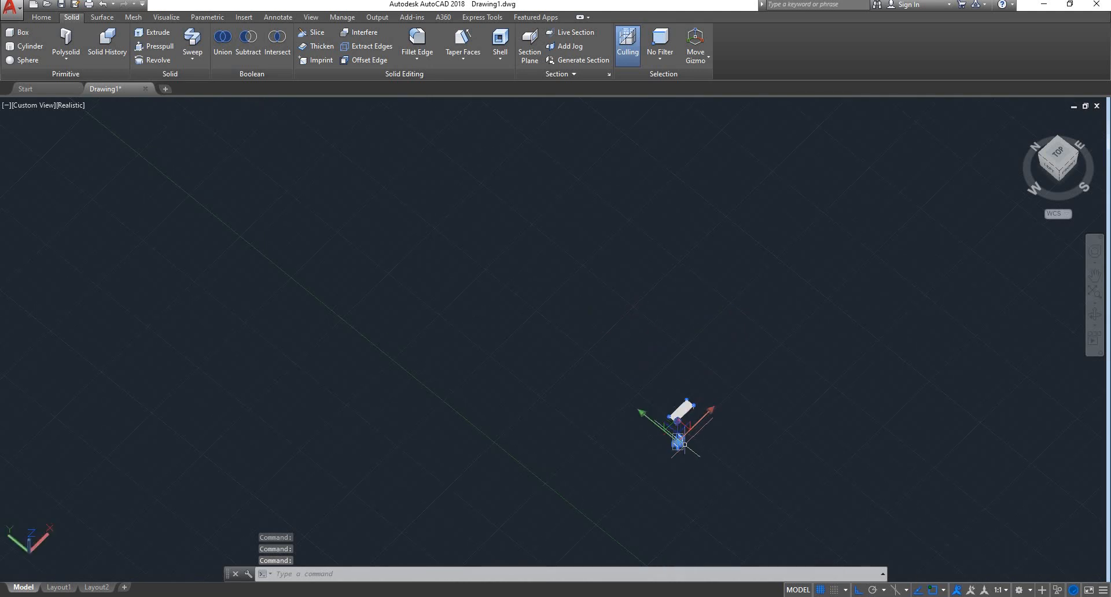
{"action": "scroll", "coordinate": [685, 444], "scroll_direction": "up", "scroll_amount": 8}
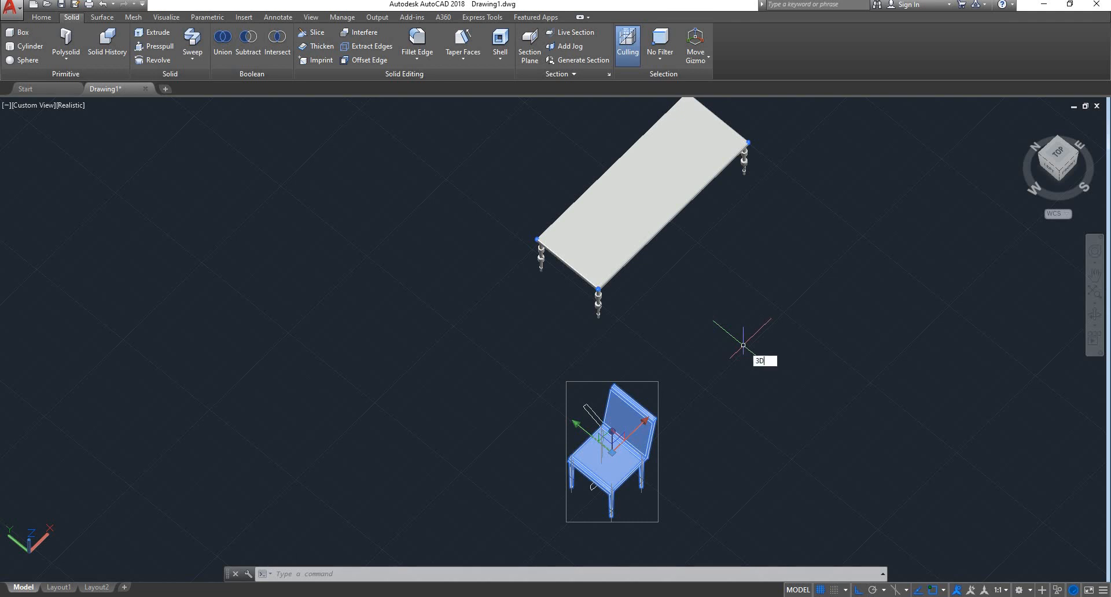
{"action": "key", "text": "Return"}
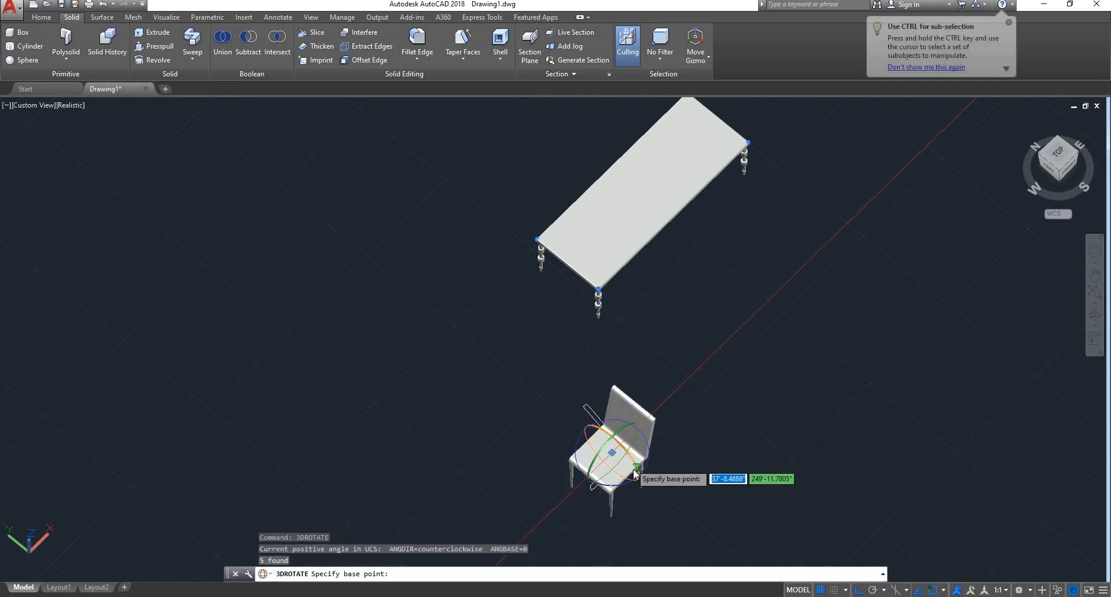
{"action": "left_click", "coordinate": [608, 485]}
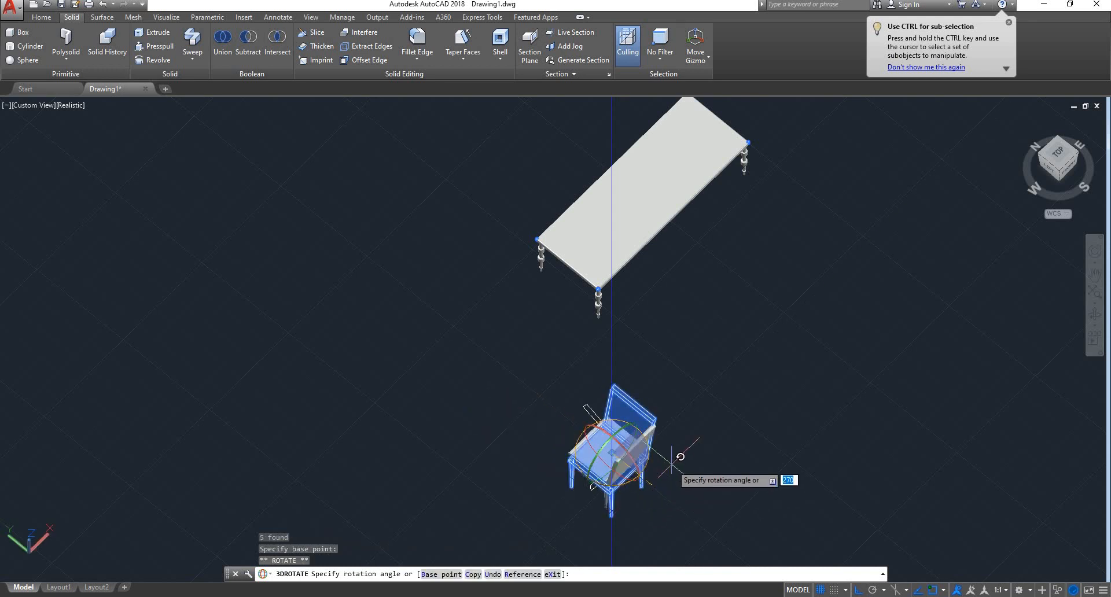
{"action": "key", "text": "Return"}
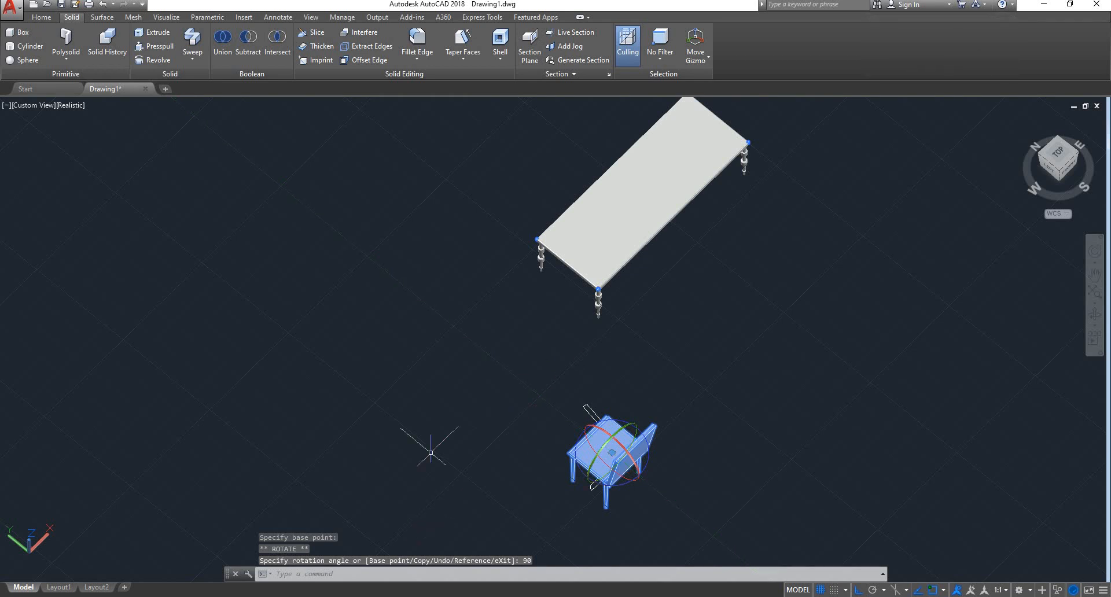
- Copy the rotated chair group to a free spot beside the original, closer to the table
{"action": "type", "text": "co"}
{"action": "key", "text": "Return"}
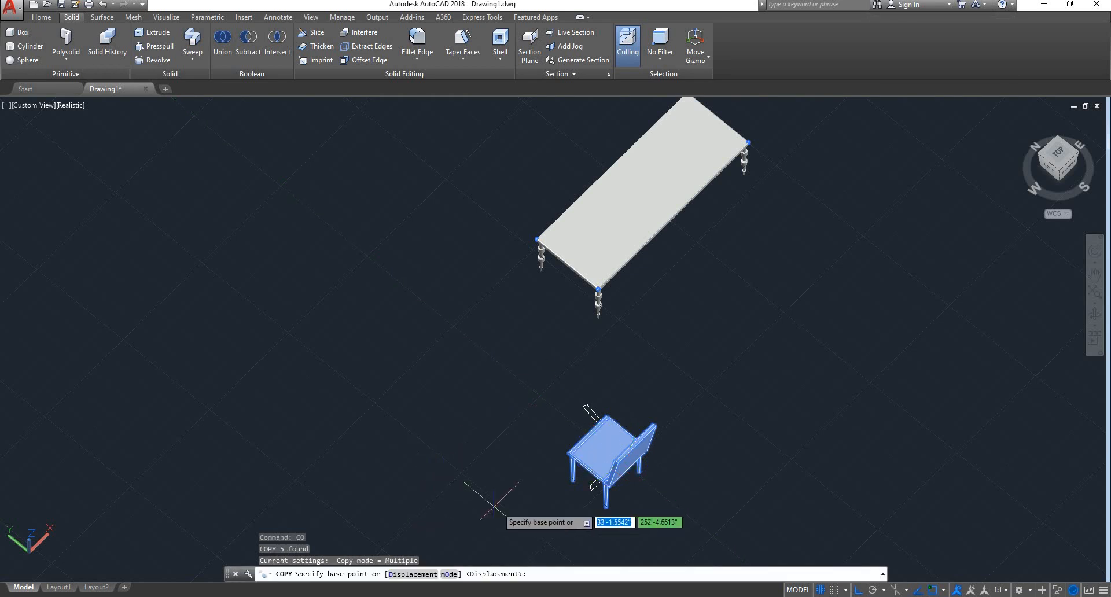
{"action": "left_click", "coordinate": [573, 480]}
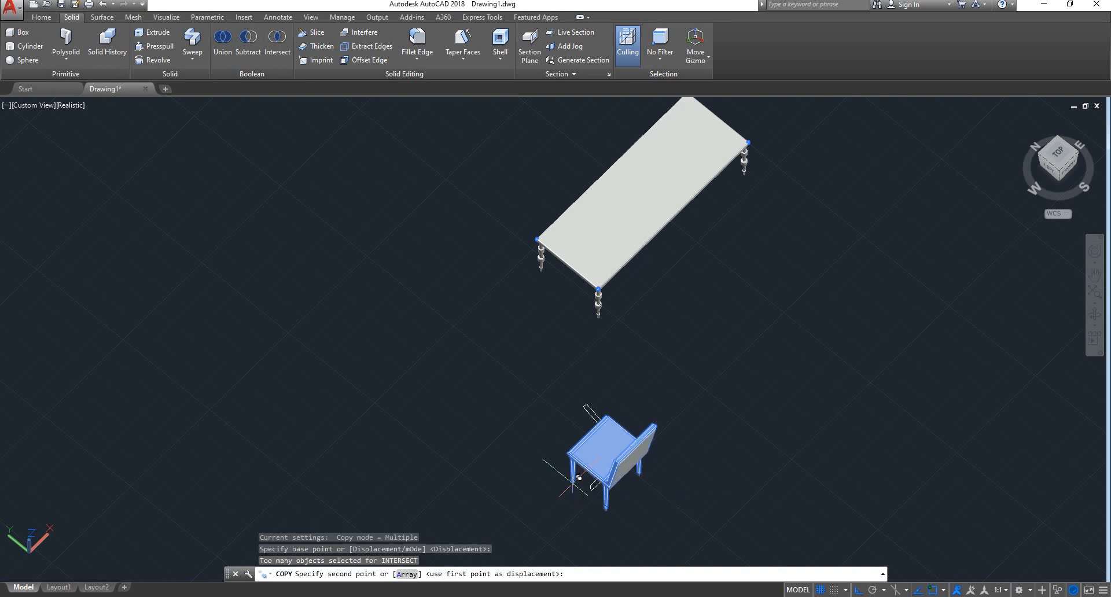
{"action": "left_click", "coordinate": [649, 406]}
{"action": "key", "text": "Escape"}
{"action": "key", "text": "Escape"}
- In the top view, move the original chair along the X axis until it sits just beside its copy
{"action": "left_click", "coordinate": [675, 403]}
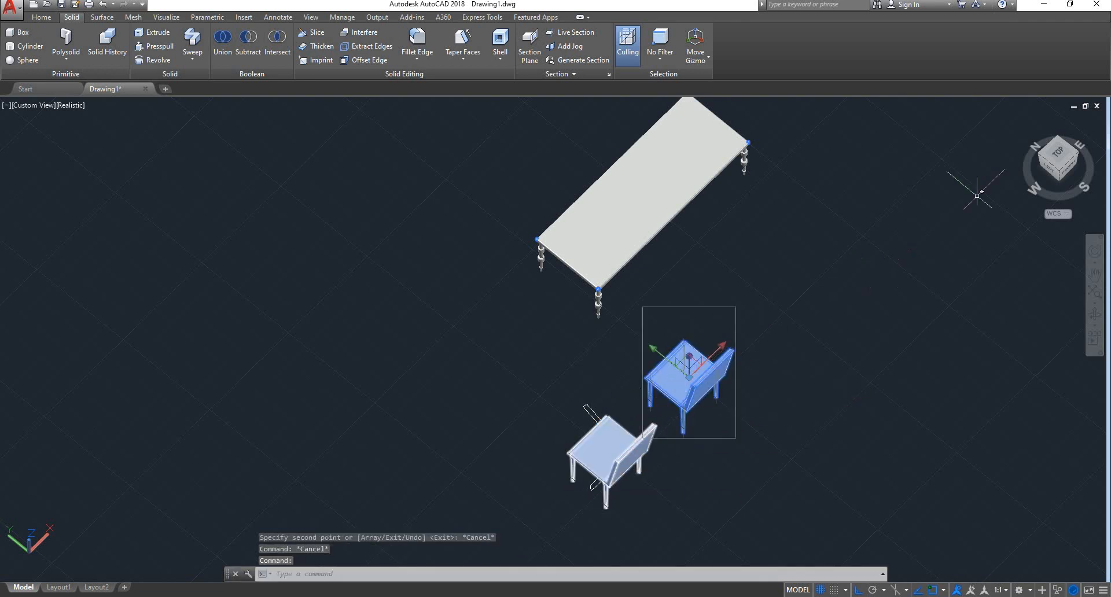
{"action": "left_click", "coordinate": [1070, 153]}
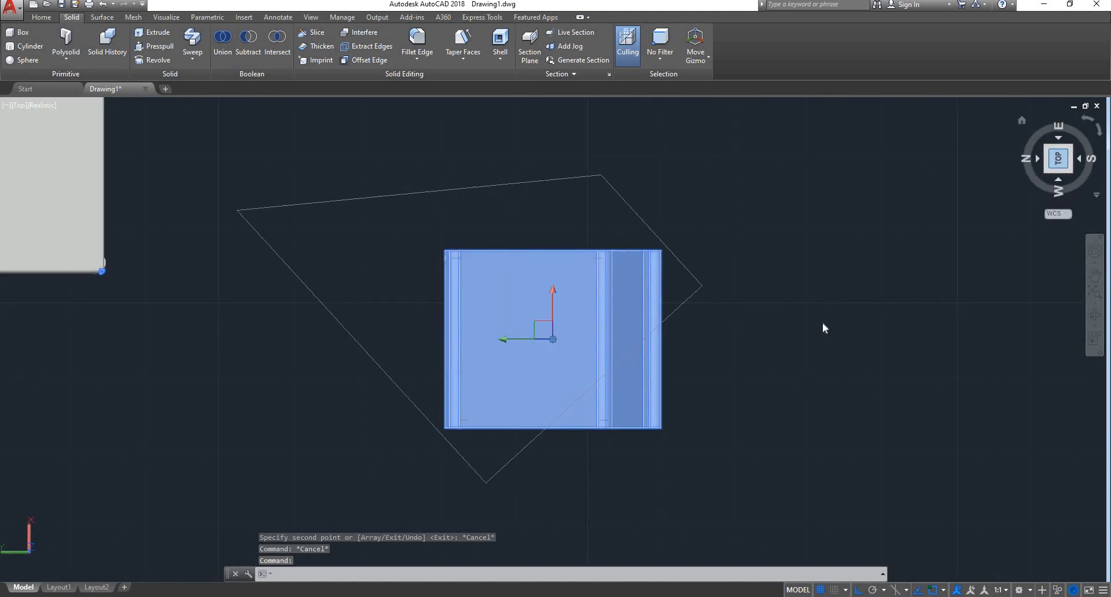
{"action": "scroll", "coordinate": [823, 322], "scroll_direction": "down", "scroll_amount": 5}
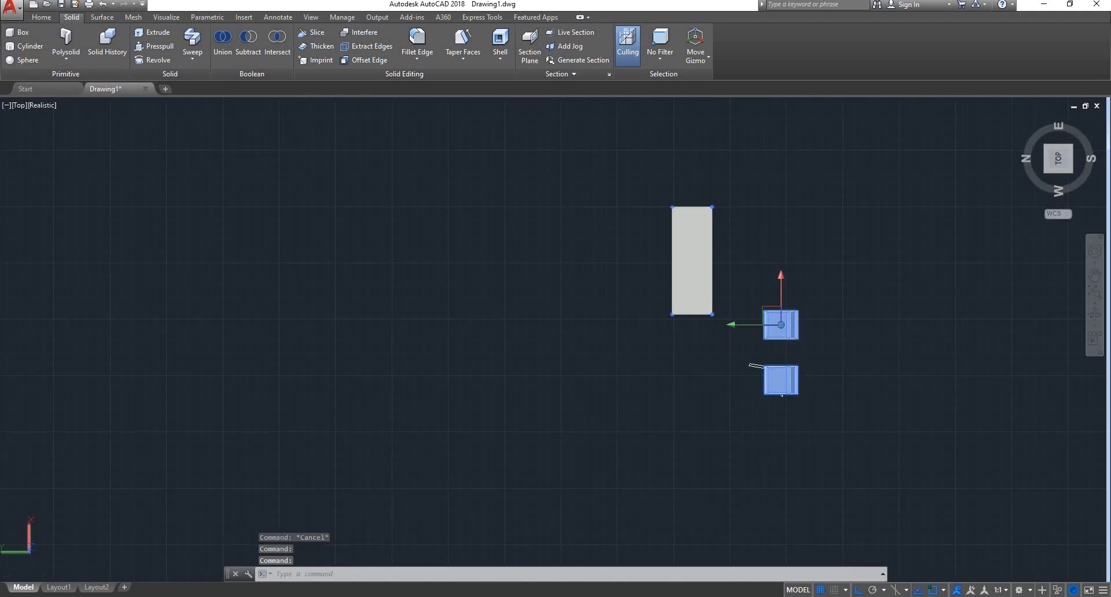
{"action": "key", "text": "Escape"}
{"action": "scroll", "coordinate": [788, 377], "scroll_direction": "up", "scroll_amount": 3}
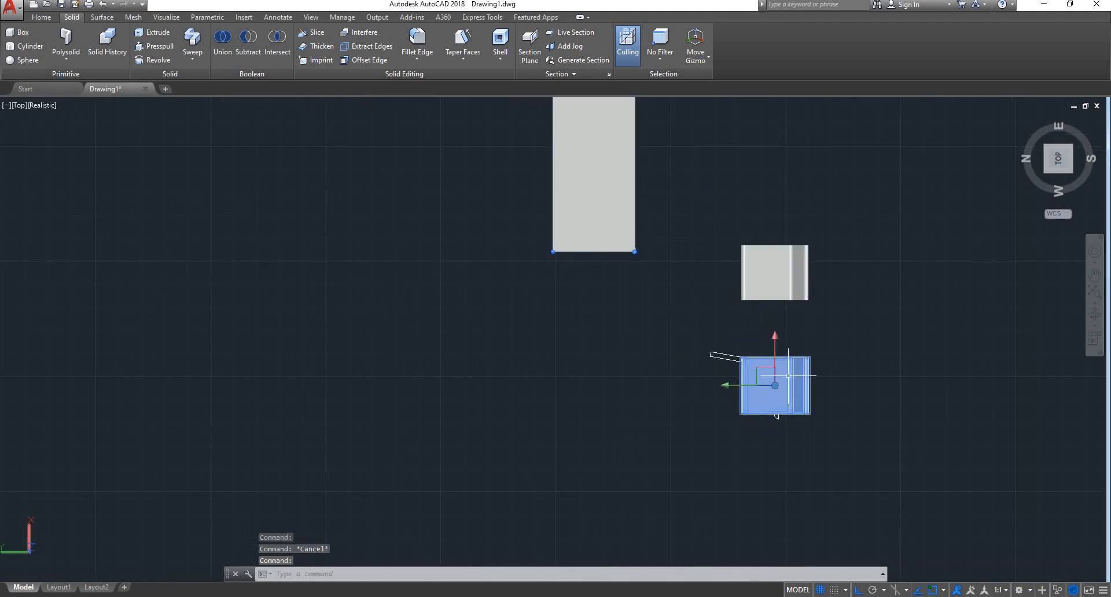
{"action": "type", "text": "m"}
{"action": "key", "text": "space"}
{"action": "key", "text": "Escape"}
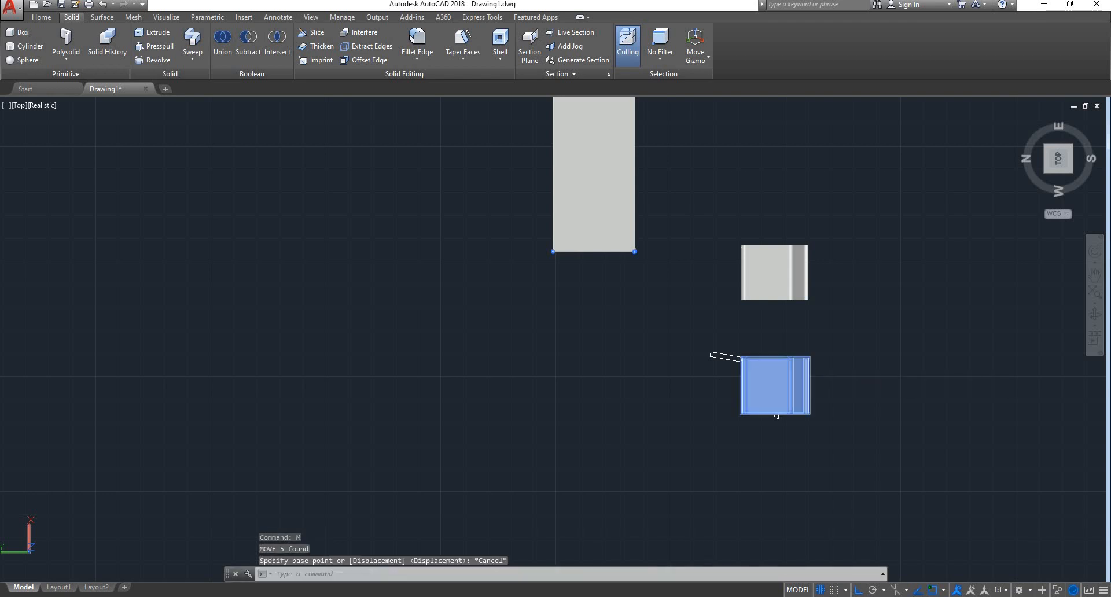
{"action": "left_click", "coordinate": [775, 385]}
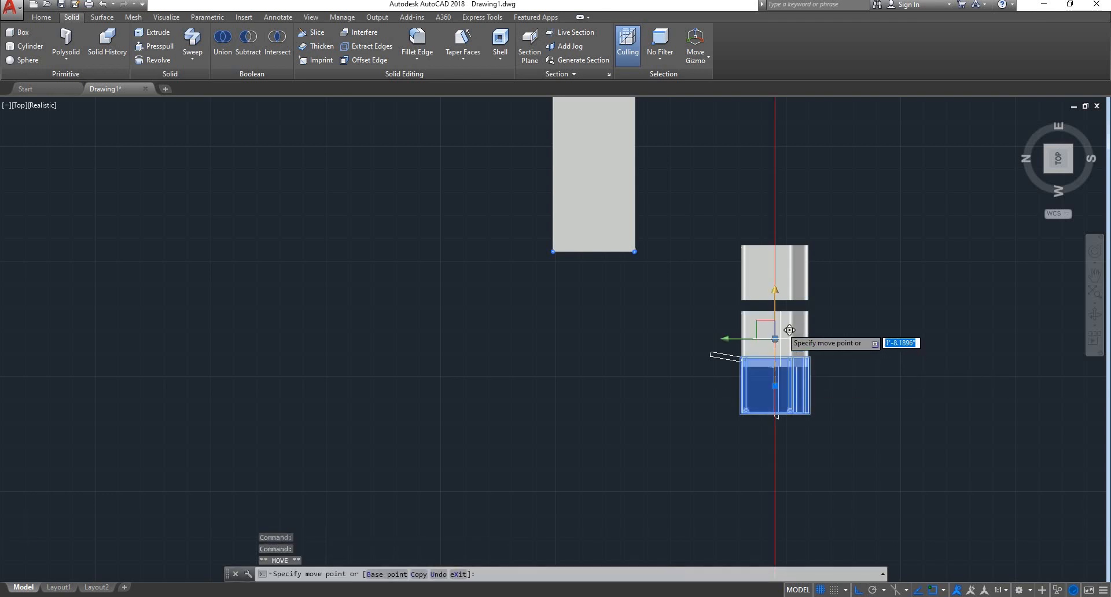
{"action": "left_click", "coordinate": [781, 334]}
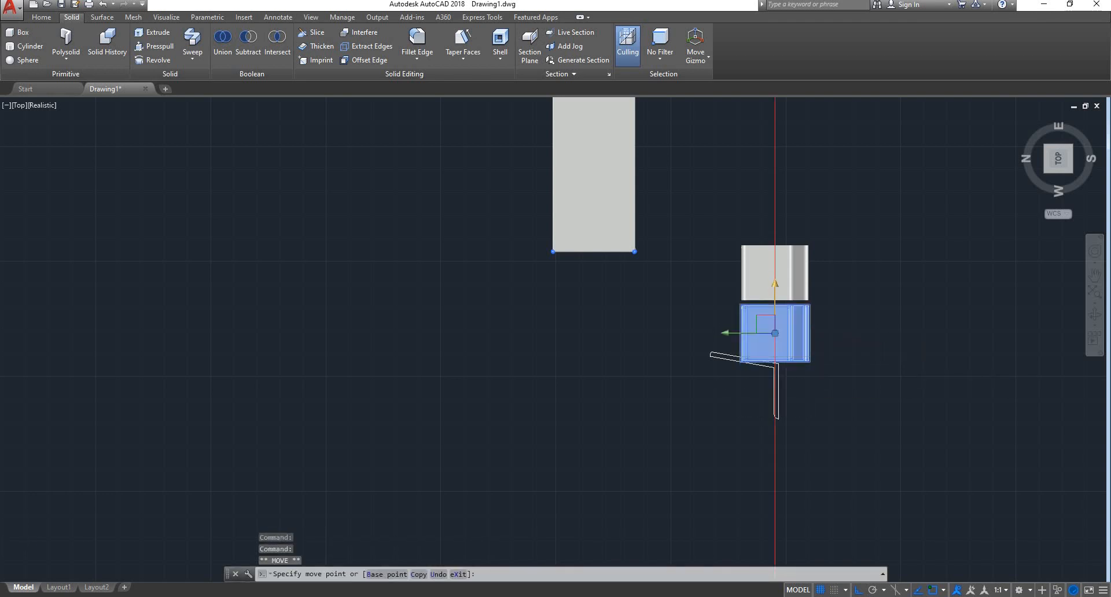
- Move both chairs together along the X and Y axes to the table's south long side, seats partly under the tabletop
{"action": "left_click", "coordinate": [855, 270]}
{"action": "left_click", "coordinate": [807, 312]}
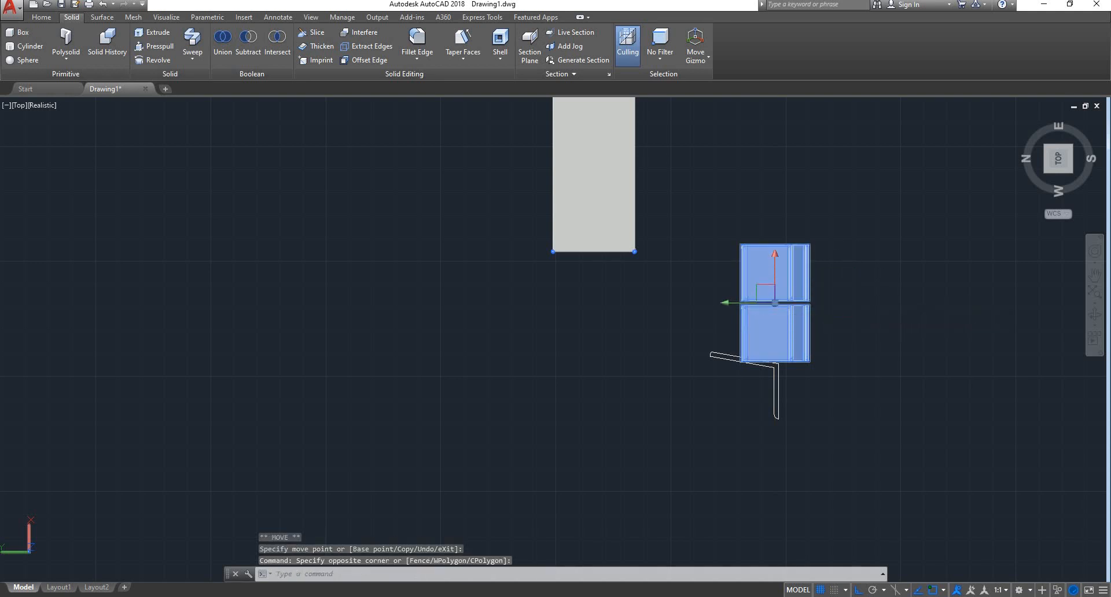
{"action": "middle_click_drag", "start_coordinate": [861, 273], "coordinate": [653, 345]}
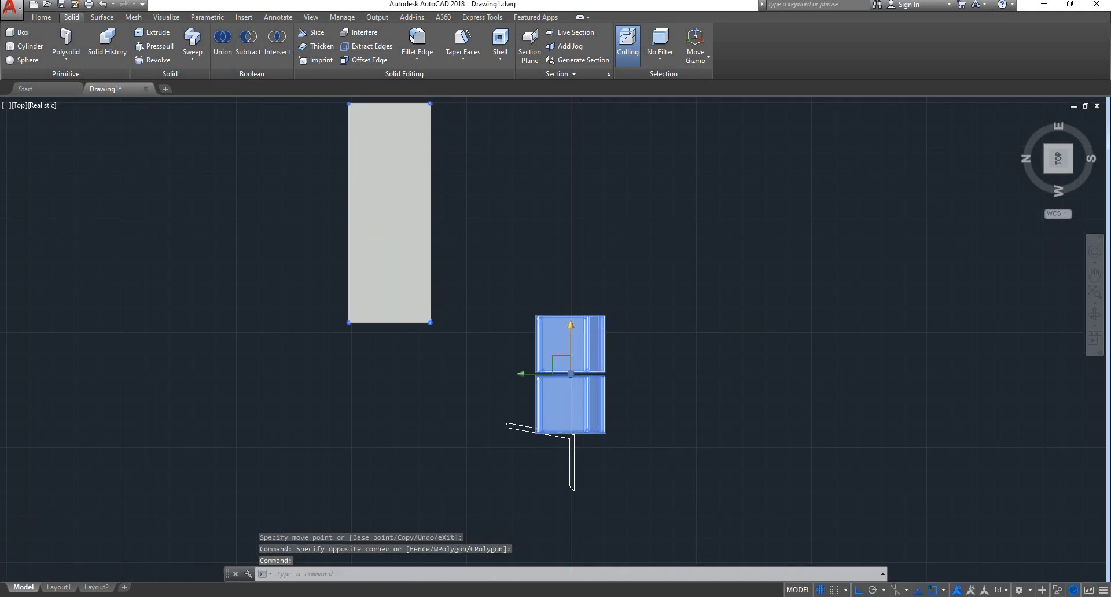
{"action": "left_click", "coordinate": [570, 374]}
{"action": "left_click", "coordinate": [551, 222]}
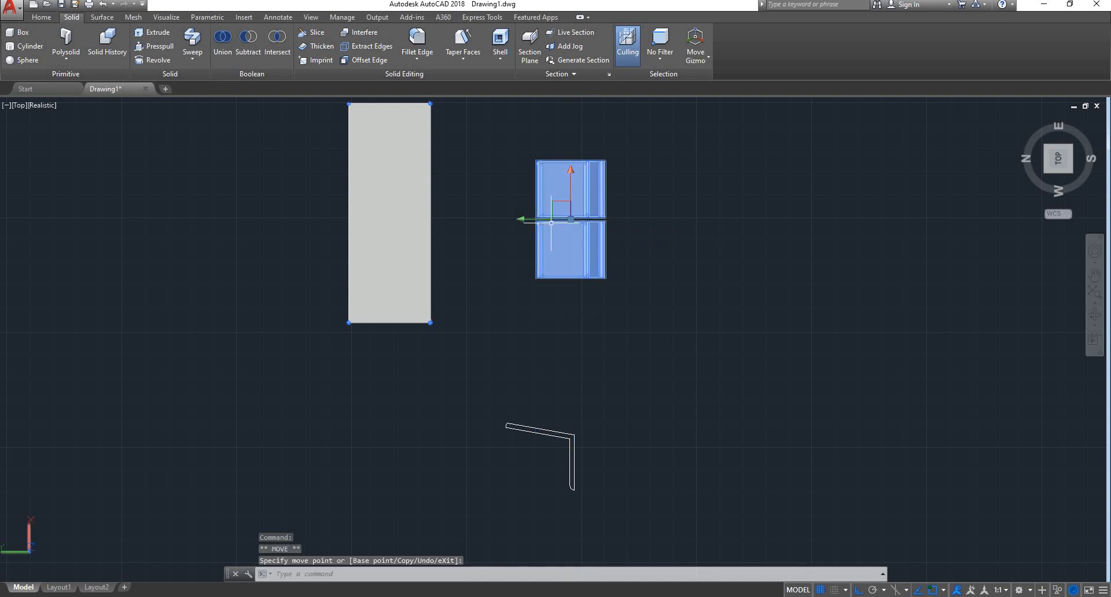
{"action": "left_click", "coordinate": [524, 218]}
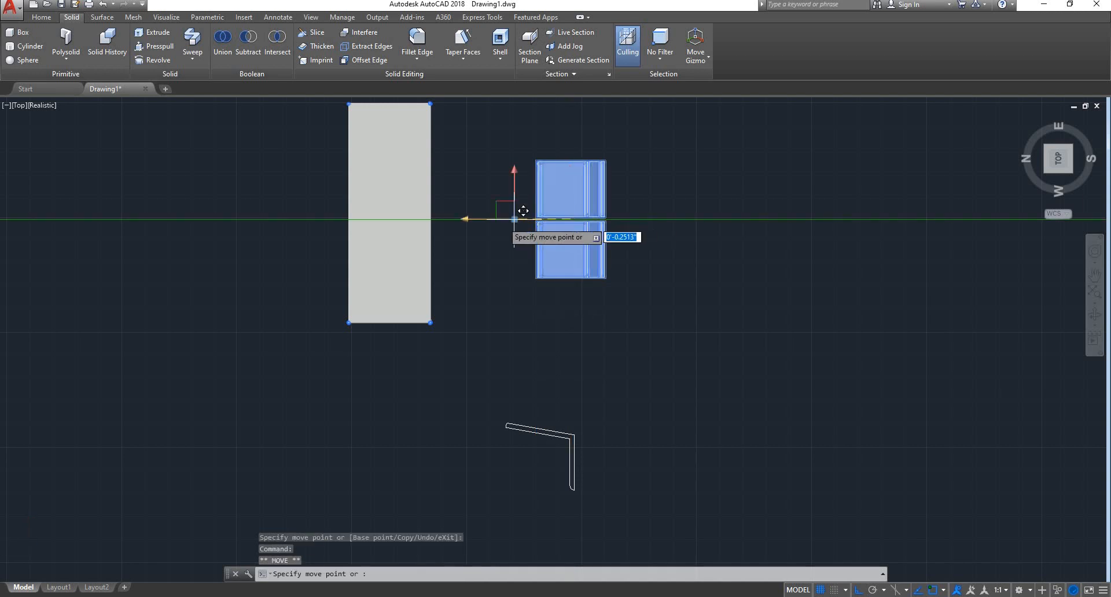
{"action": "left_click", "coordinate": [446, 219]}
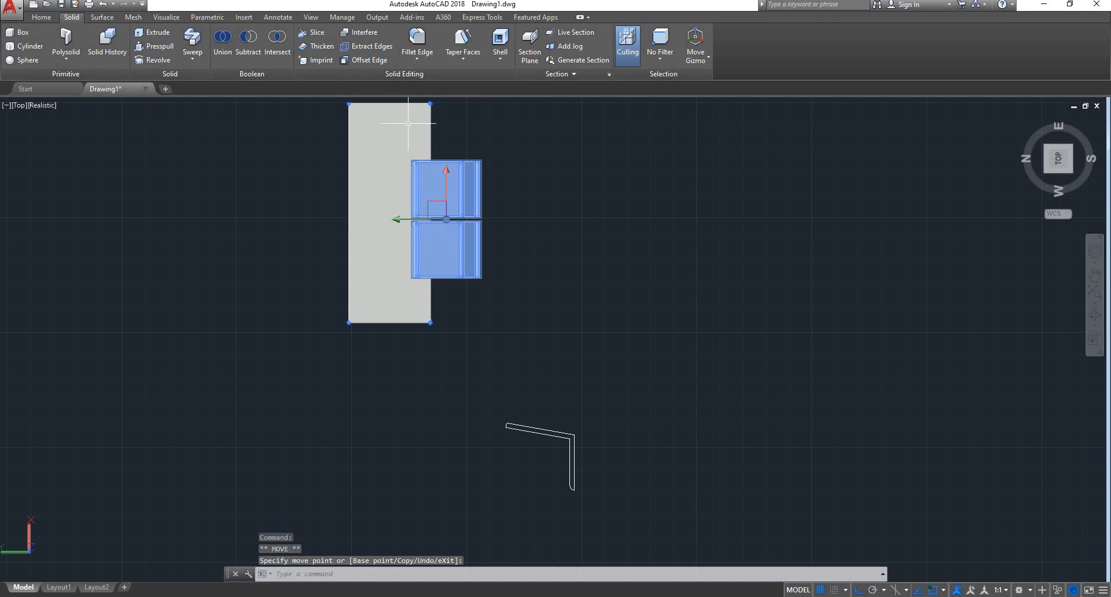
- Copy the eastern chair about 2'-1" along the X axis to the table's east end
{"action": "key", "text": "Escape"}
{"action": "left_click", "coordinate": [451, 161]}
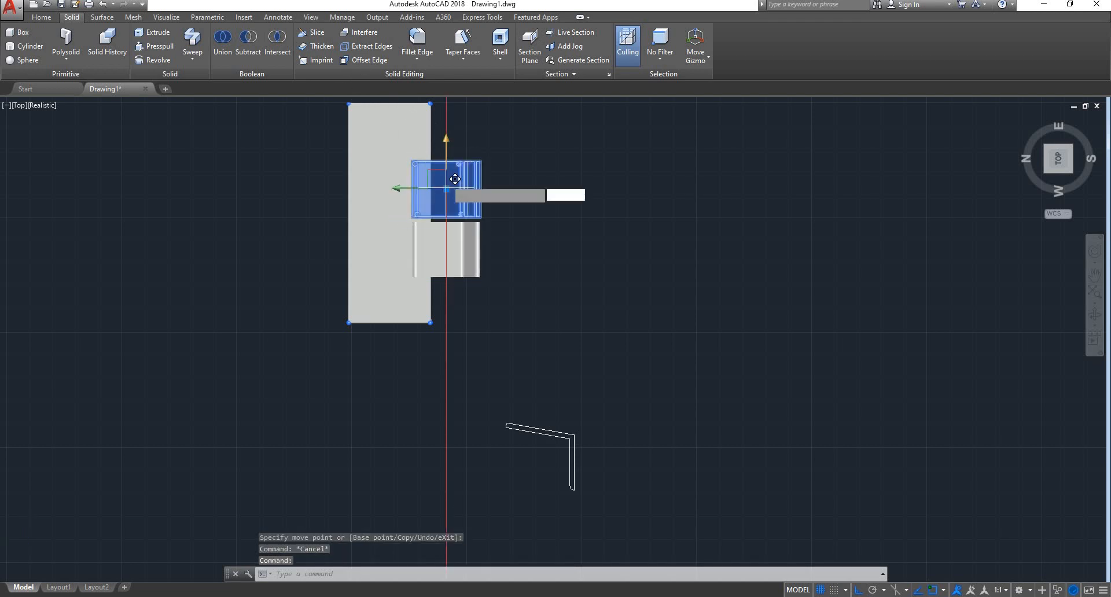
{"action": "left_click", "coordinate": [448, 155]}
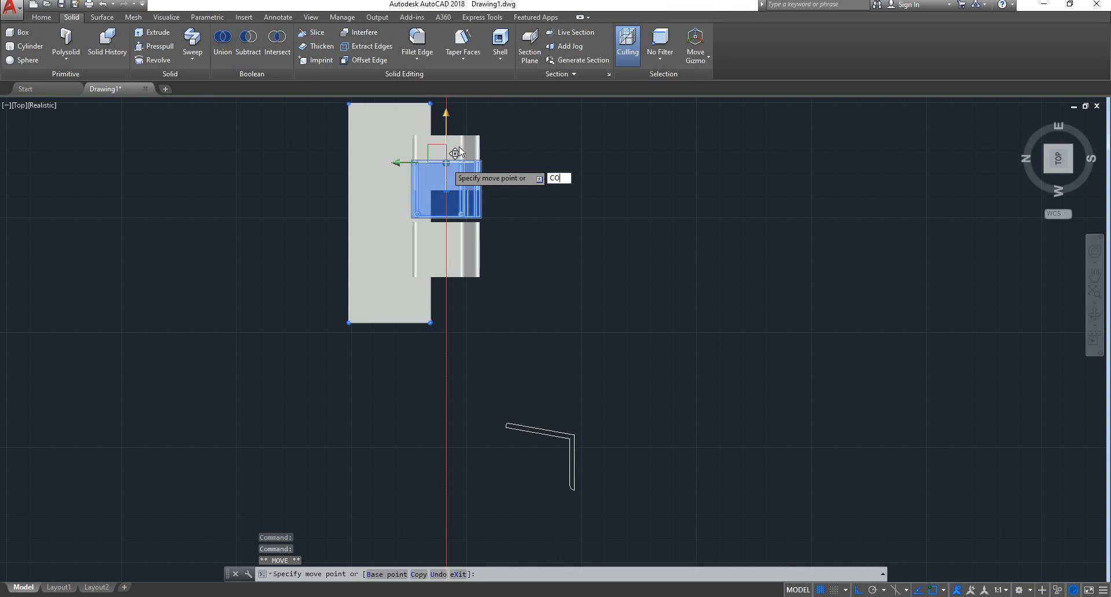
{"action": "type", "text": "c"}
{"action": "key", "text": "Return"}
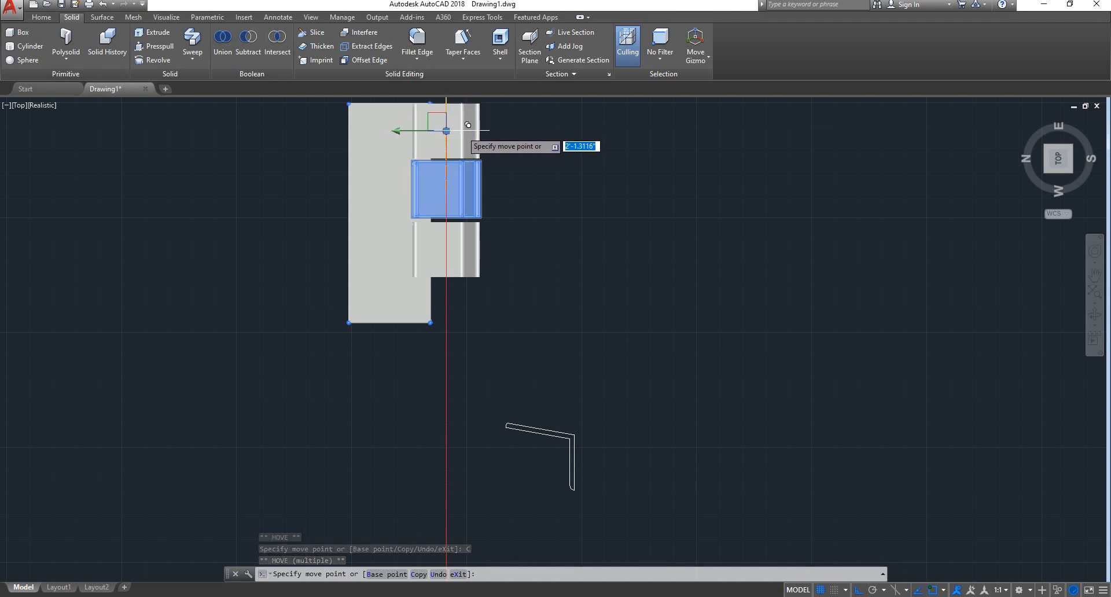
{"action": "left_click", "coordinate": [468, 125]}
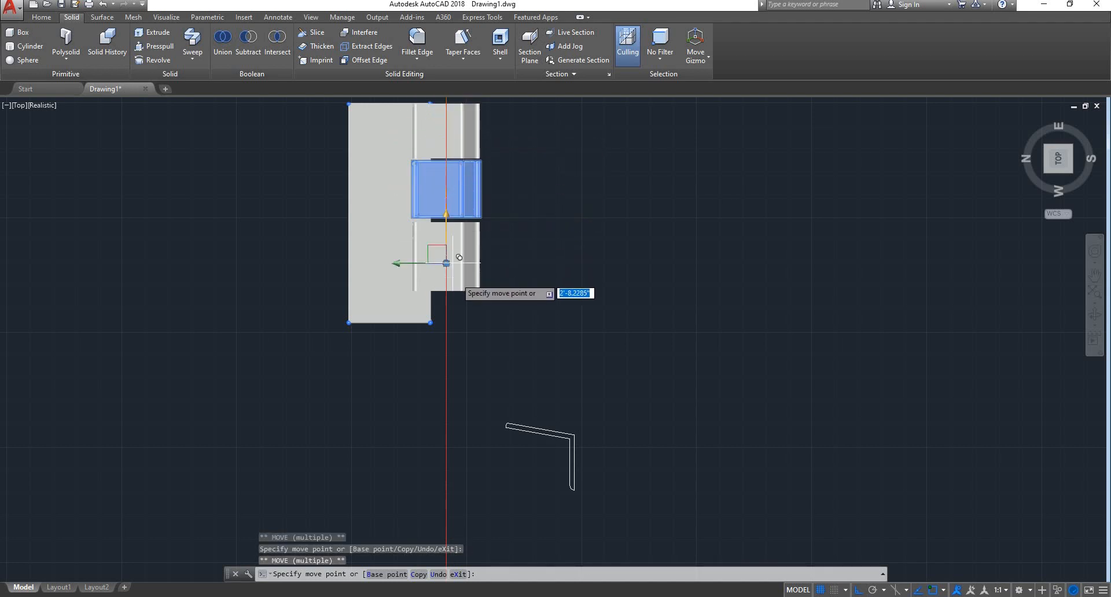
{"action": "key", "text": "Escape"}
{"action": "key", "text": "Escape"}
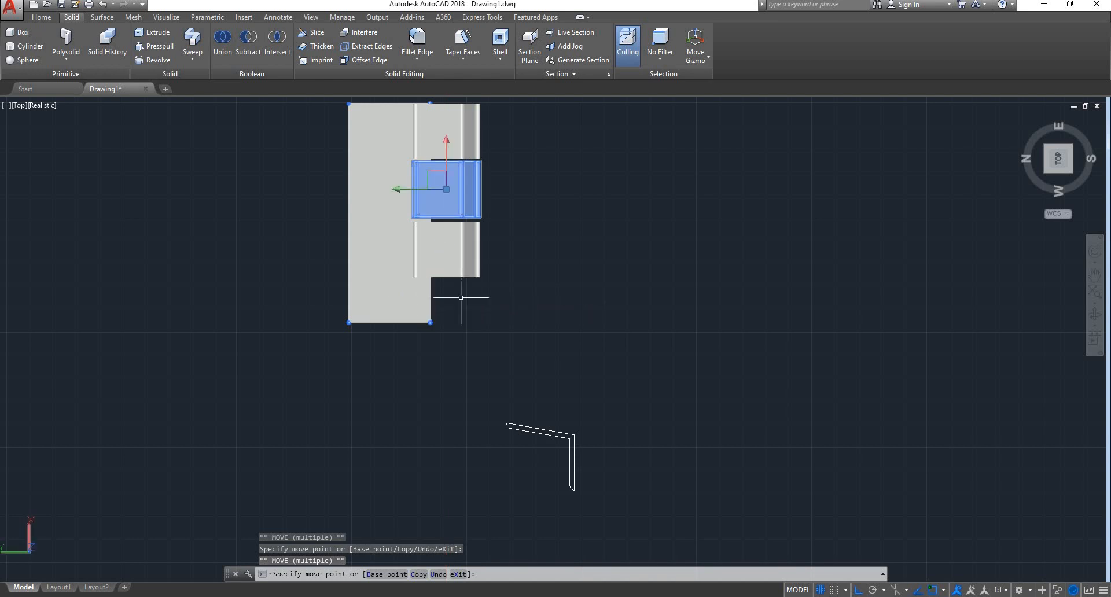
- Move the western chair along the X axis to the table's west end and shift the middle chair into the gap between the end chairs
{"action": "left_click", "coordinate": [453, 263]}
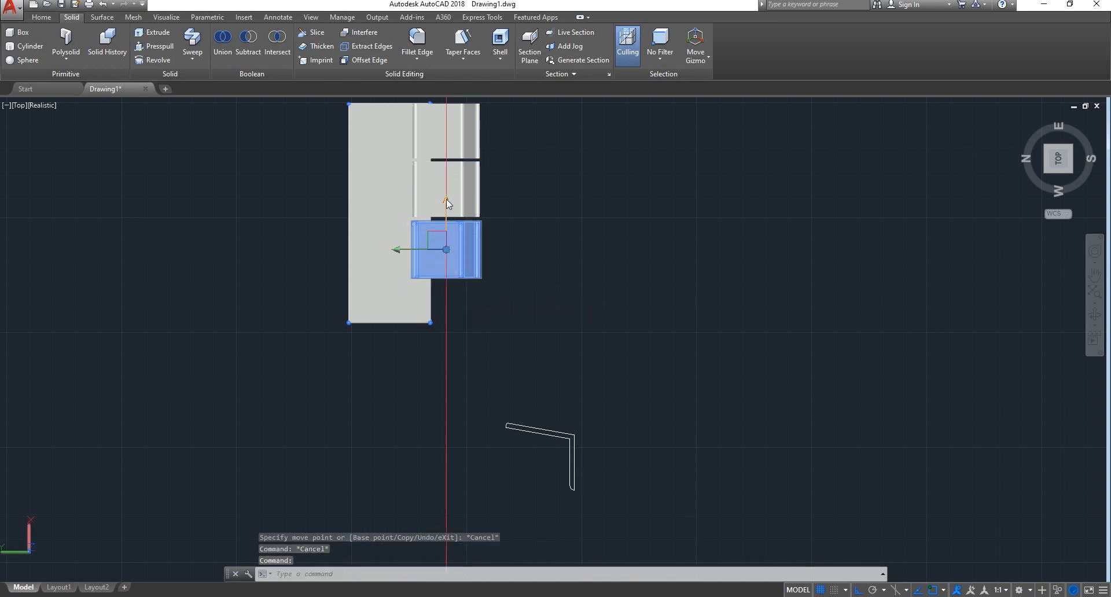
{"action": "left_click", "coordinate": [446, 250]}
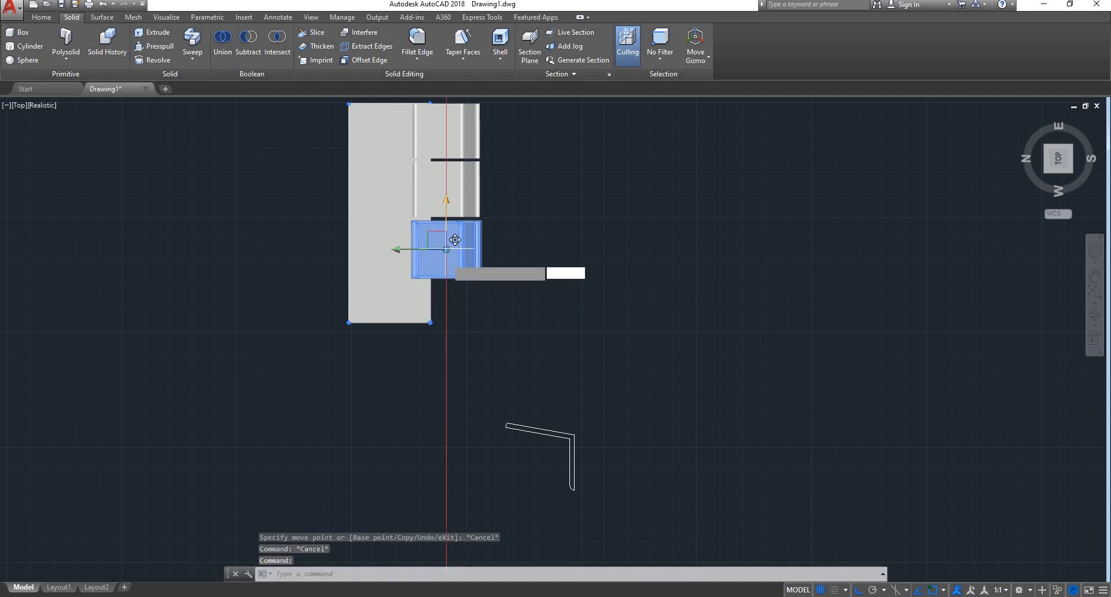
{"action": "left_click", "coordinate": [456, 281]}
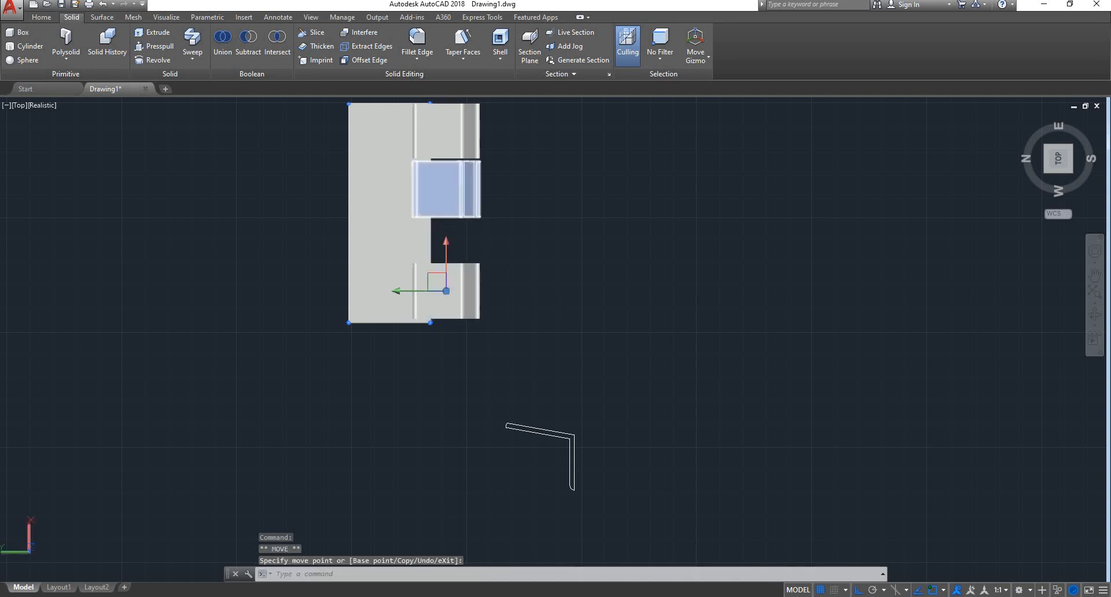
{"action": "key", "text": "Escape"}
{"action": "left_click", "coordinate": [449, 182]}
{"action": "left_click", "coordinate": [446, 190]}
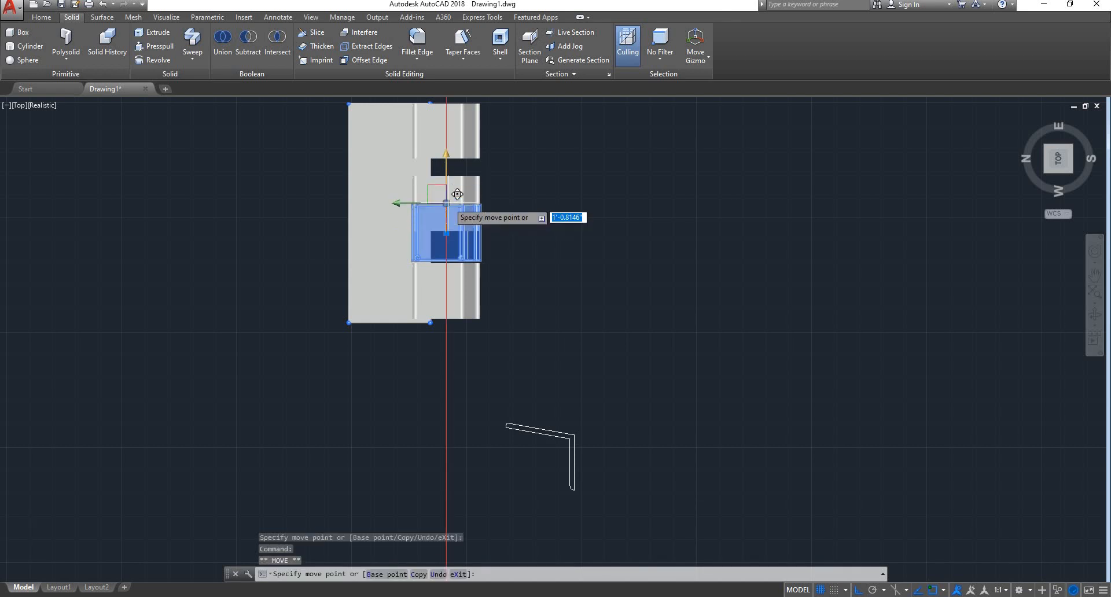
{"action": "left_click", "coordinate": [446, 202]}
{"action": "key", "text": "Escape"}
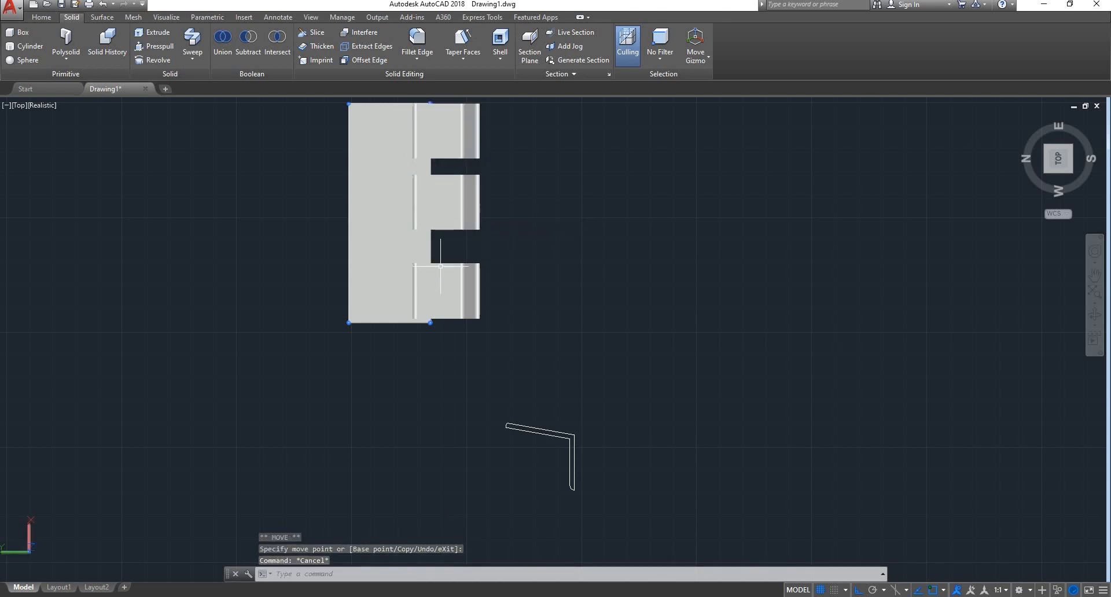
- Move the western chair slightly inward along the X axis, and shift both end chairs together slightly west to balance the row's spacing
{"action": "left_click", "coordinate": [451, 278]}
{"action": "left_click", "coordinate": [446, 272]}
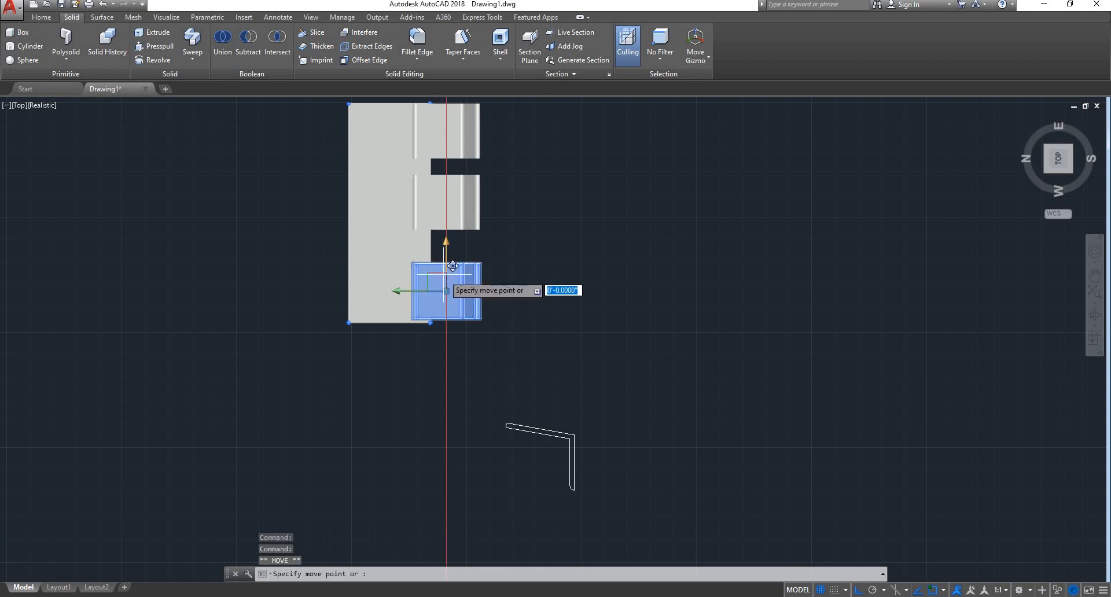
{"action": "left_click", "coordinate": [472, 147]}
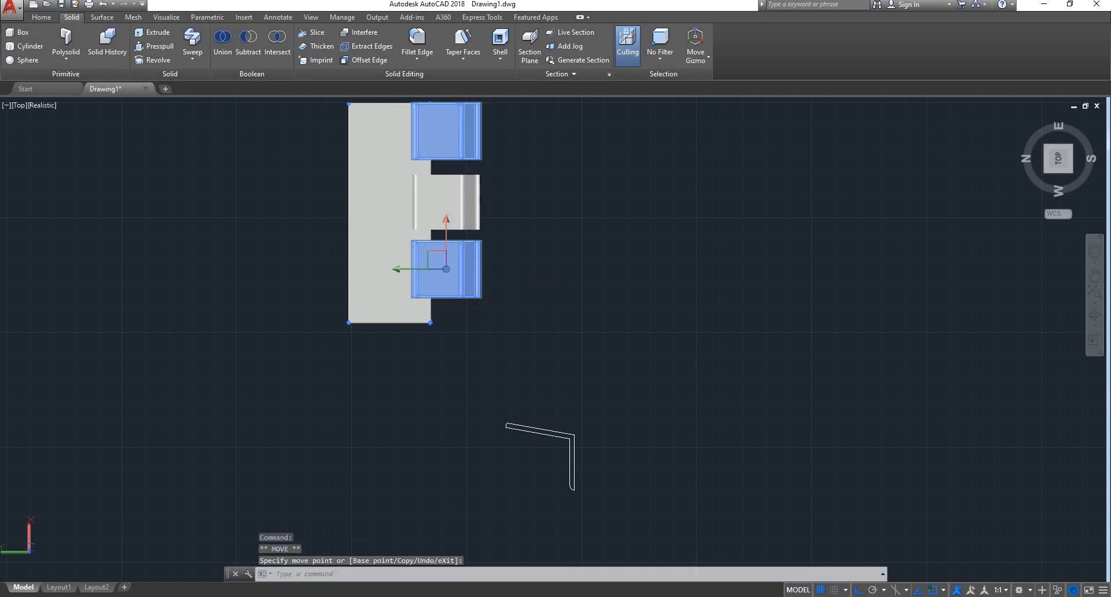
{"action": "left_click", "coordinate": [446, 193]}
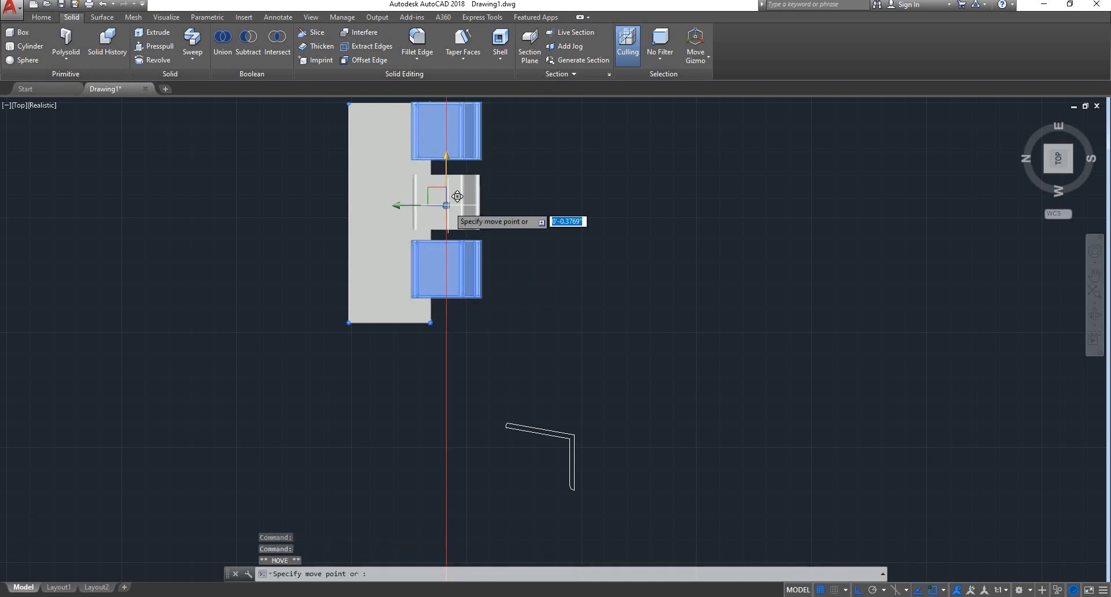
{"action": "left_click", "coordinate": [446, 201]}
{"action": "key", "text": "Escape"}
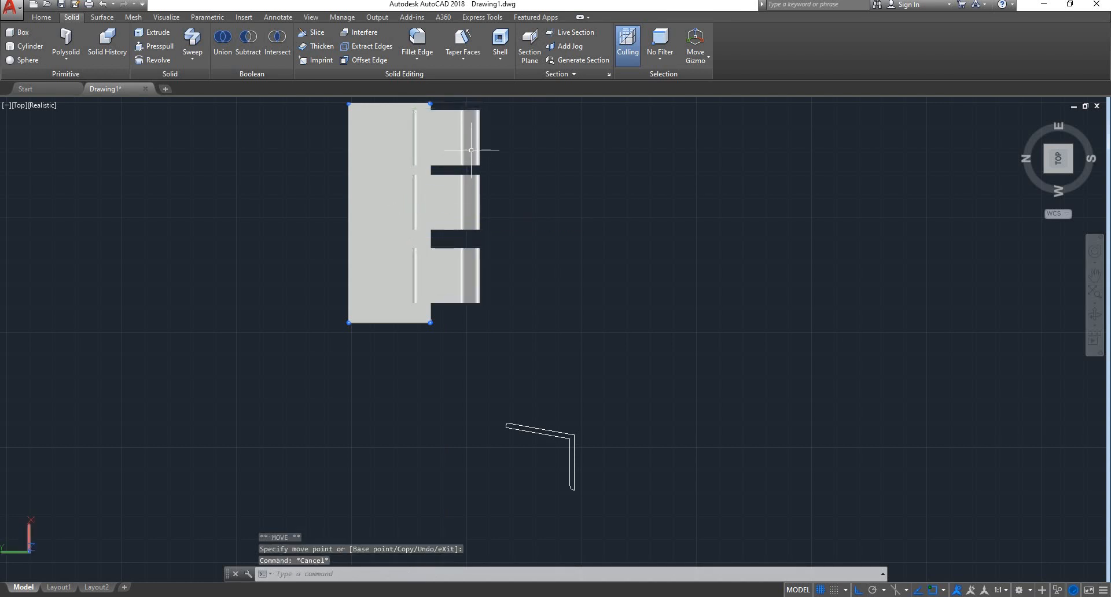
- Mirror the three chairs across the table's lengthwise centerline, keeping the source chairs
{"action": "left_click", "coordinate": [472, 148]}
{"action": "left_click", "coordinate": [458, 207]}
{"action": "left_click", "coordinate": [463, 264]}
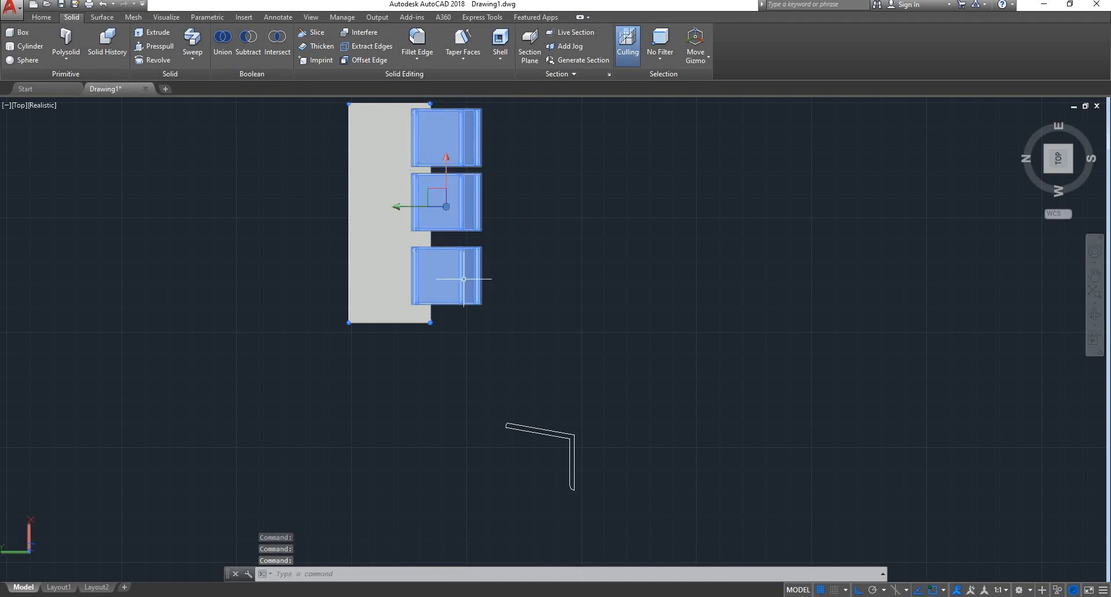
{"action": "type", "text": "MI"}
{"action": "key", "text": "Return"}
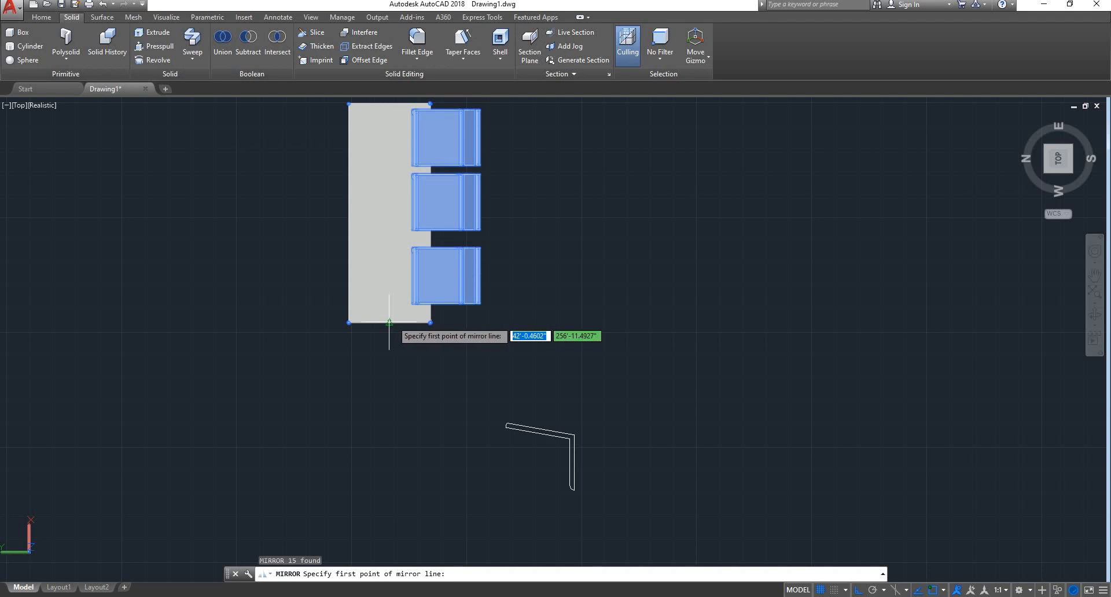
{"action": "left_click", "coordinate": [388, 322]}
{"action": "left_click", "coordinate": [396, 120]}
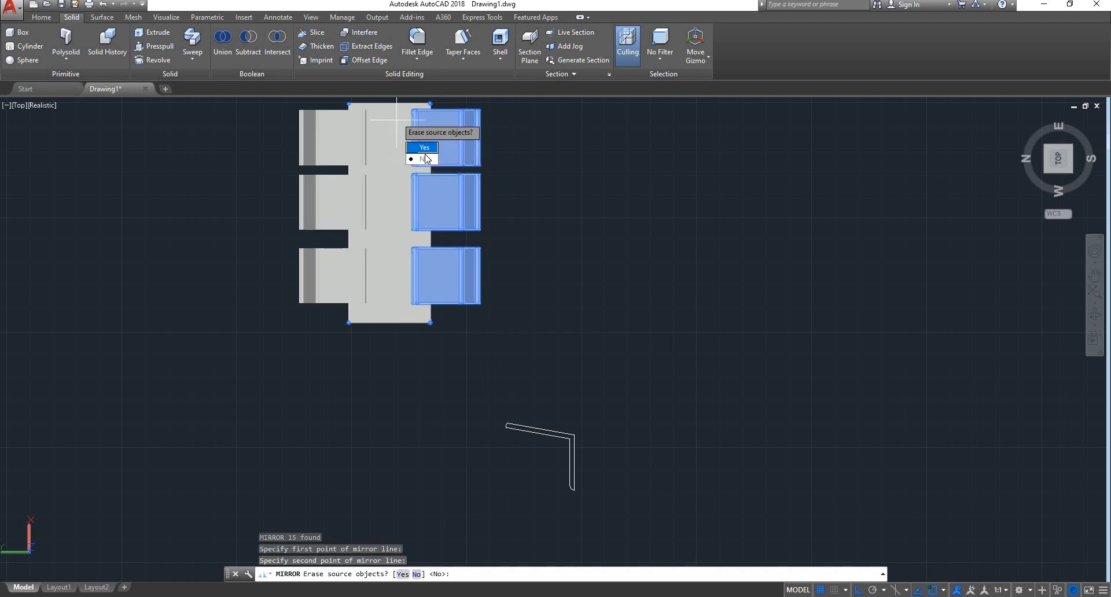
{"action": "left_click", "coordinate": [424, 157]}
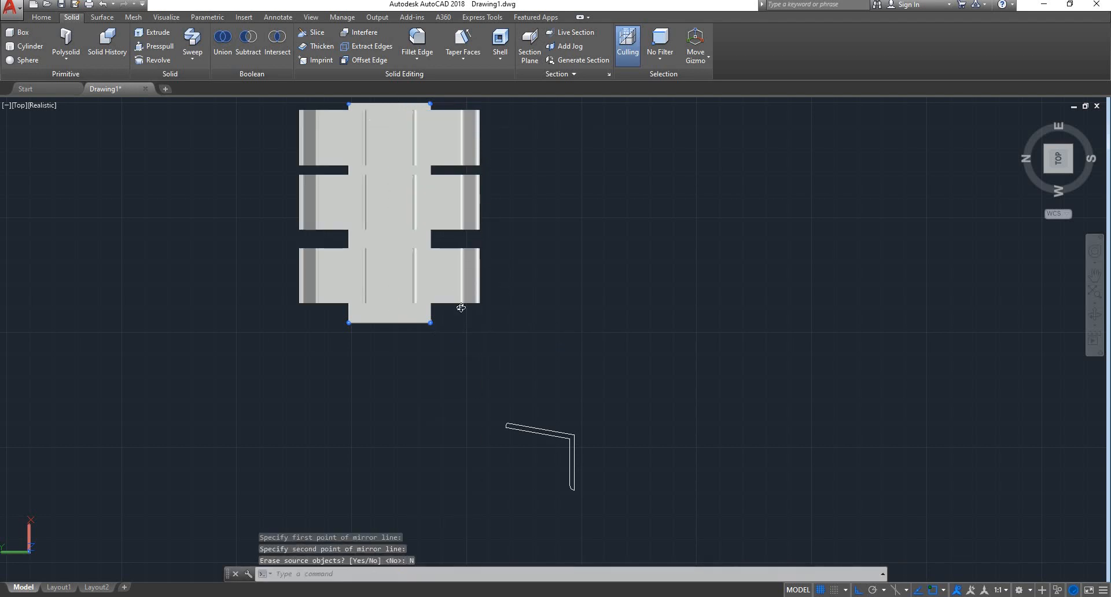
- Lower all six chairs together along the Z axis until their feet are about level with the table's feet
{"action": "middle_click_drag", "start_coordinate": [461, 308], "coordinate": [465, 157], "text": "shift"}
{"action": "left_click", "coordinate": [461, 158]}
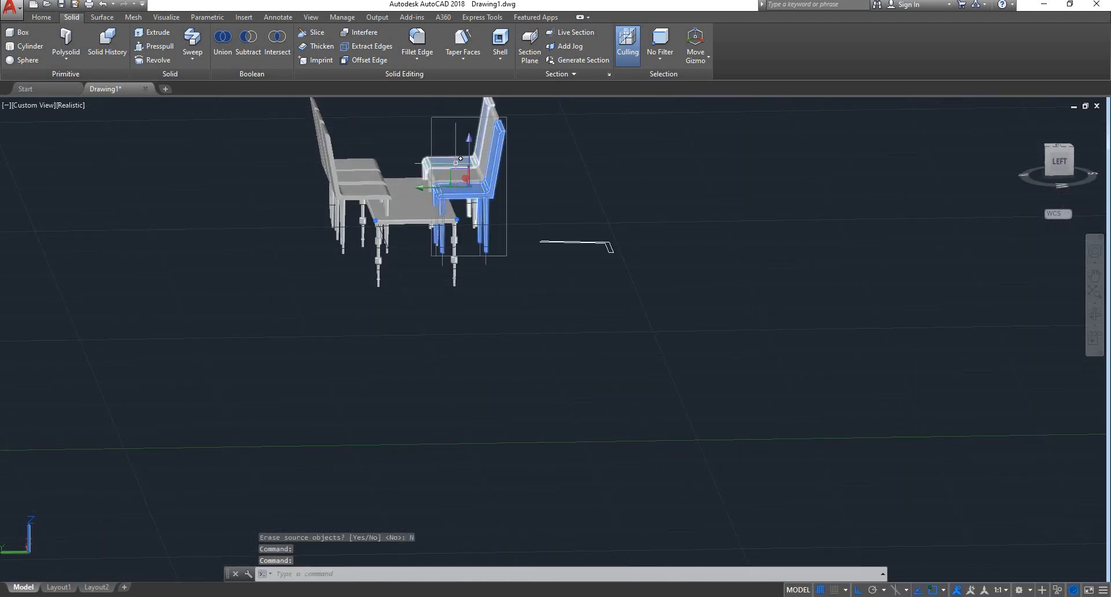
{"action": "left_click", "coordinate": [456, 162]}
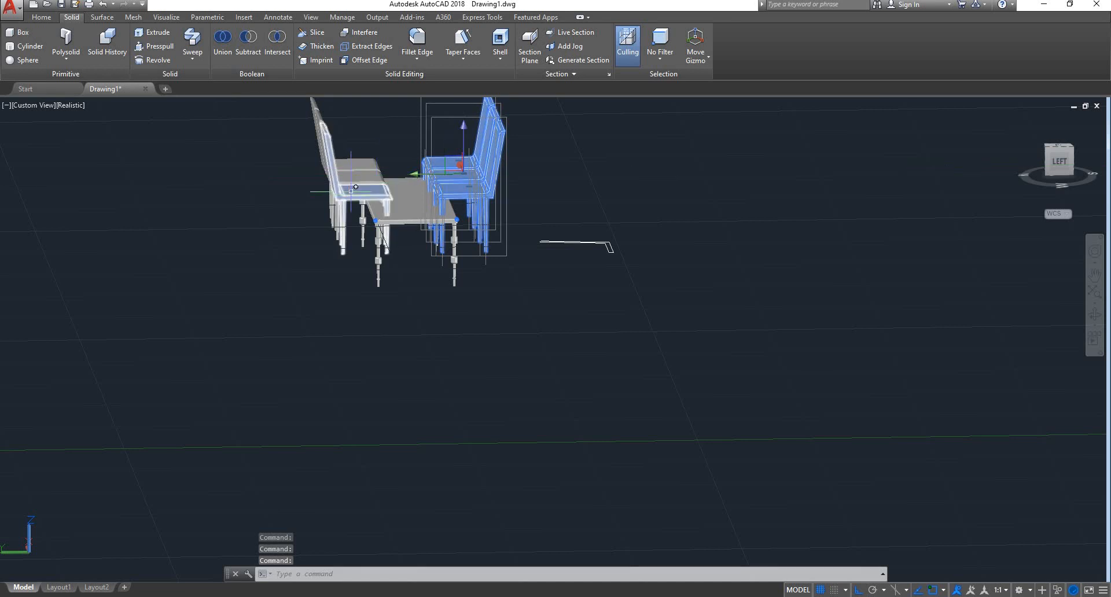
{"action": "left_click", "coordinate": [336, 108]}
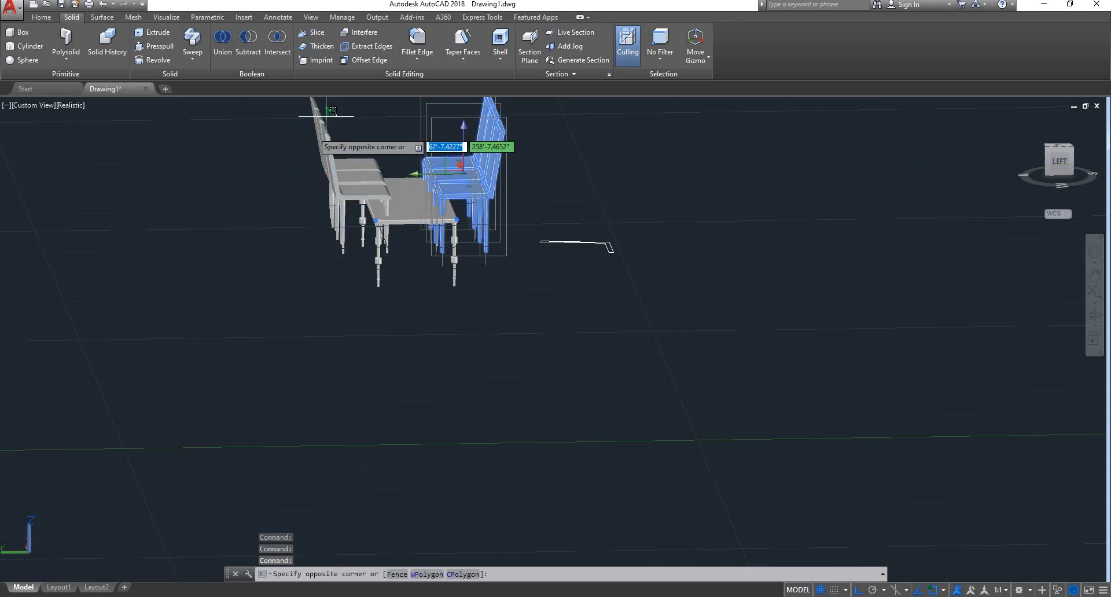
{"action": "left_click", "coordinate": [306, 138]}
{"action": "left_click", "coordinate": [1064, 165]}
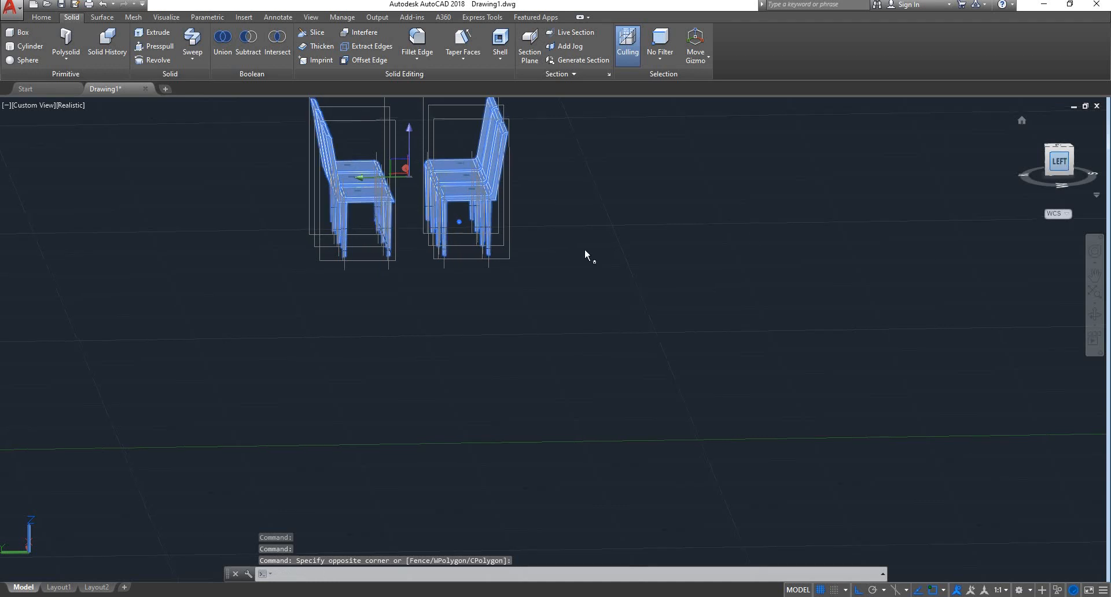
{"action": "middle_click_drag", "start_coordinate": [678, 404], "coordinate": [642, 363]}
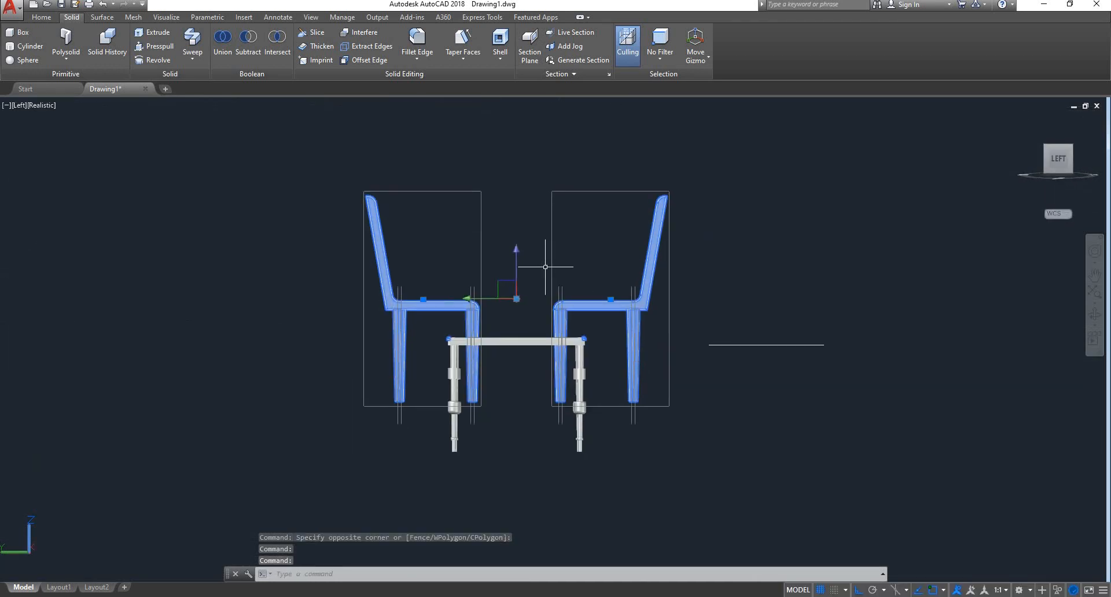
{"action": "left_click", "coordinate": [517, 250]}
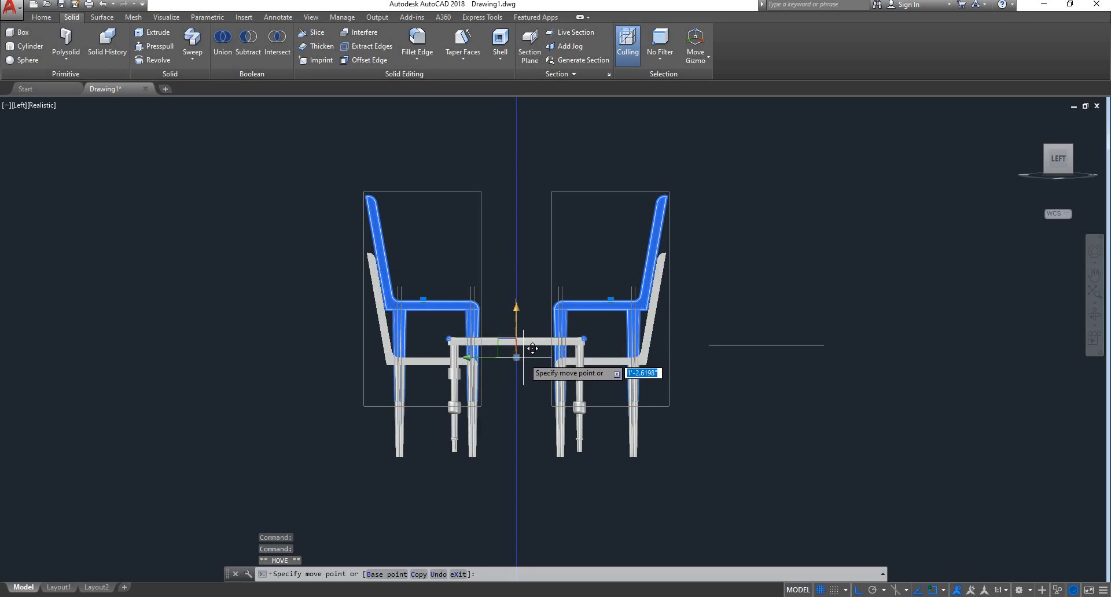
{"action": "left_click", "coordinate": [529, 344]}
{"action": "left_click", "coordinate": [527, 357]}
{"action": "middle_click_drag", "start_coordinate": [642, 313], "coordinate": [459, 382], "text": "shift"}
{"action": "key", "text": "Escape"}
{"action": "key", "text": "Escape"}
{"action": "key", "text": "Escape"}
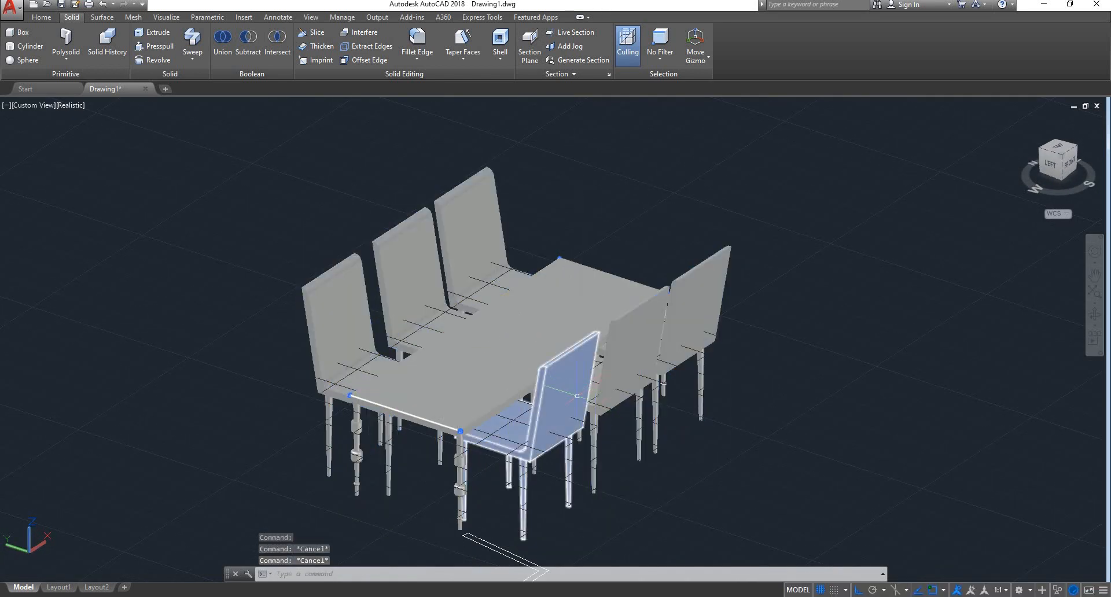
{"action": "scroll", "coordinate": [578, 392], "scroll_direction": "up", "scroll_amount": 2}
{"action": "scroll", "coordinate": [578, 392], "scroll_direction": "down", "scroll_amount": 3}
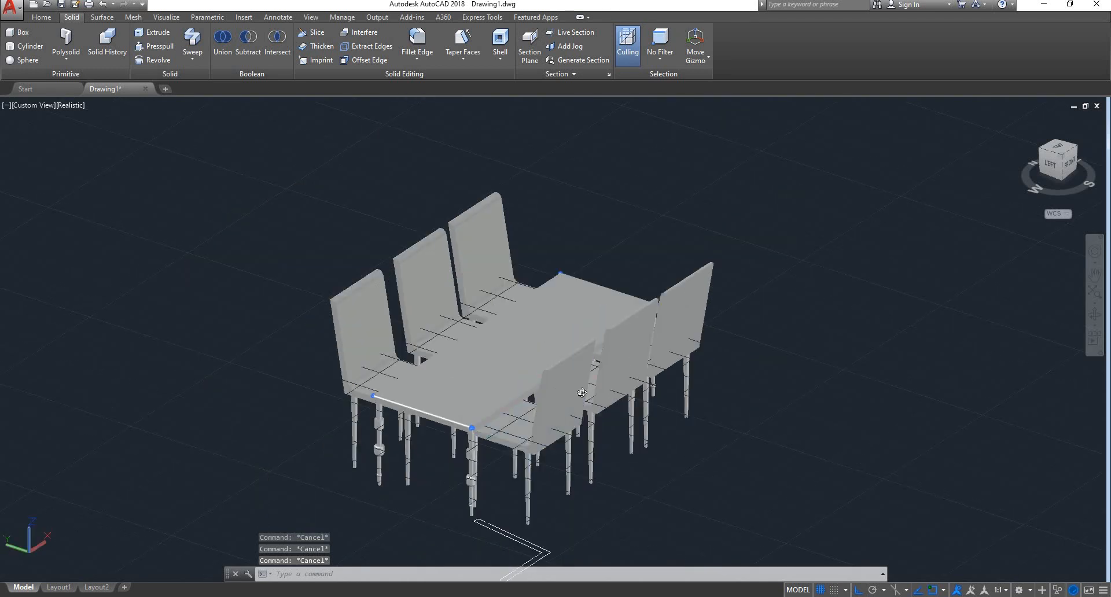
{"action": "middle_click_drag", "start_coordinate": [581, 393], "coordinate": [518, 392], "text": "shift"}
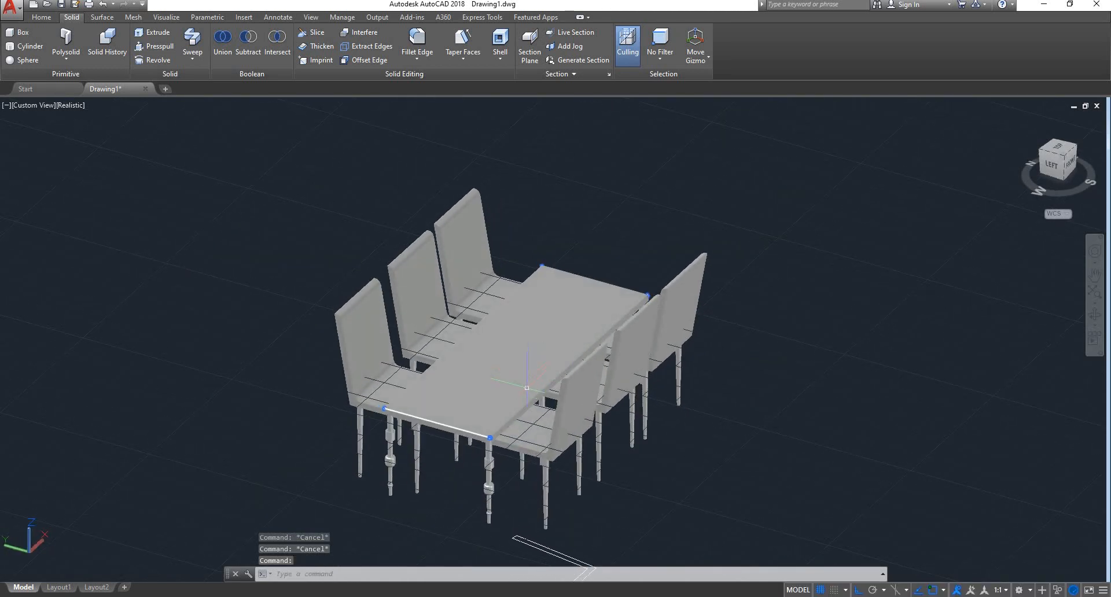